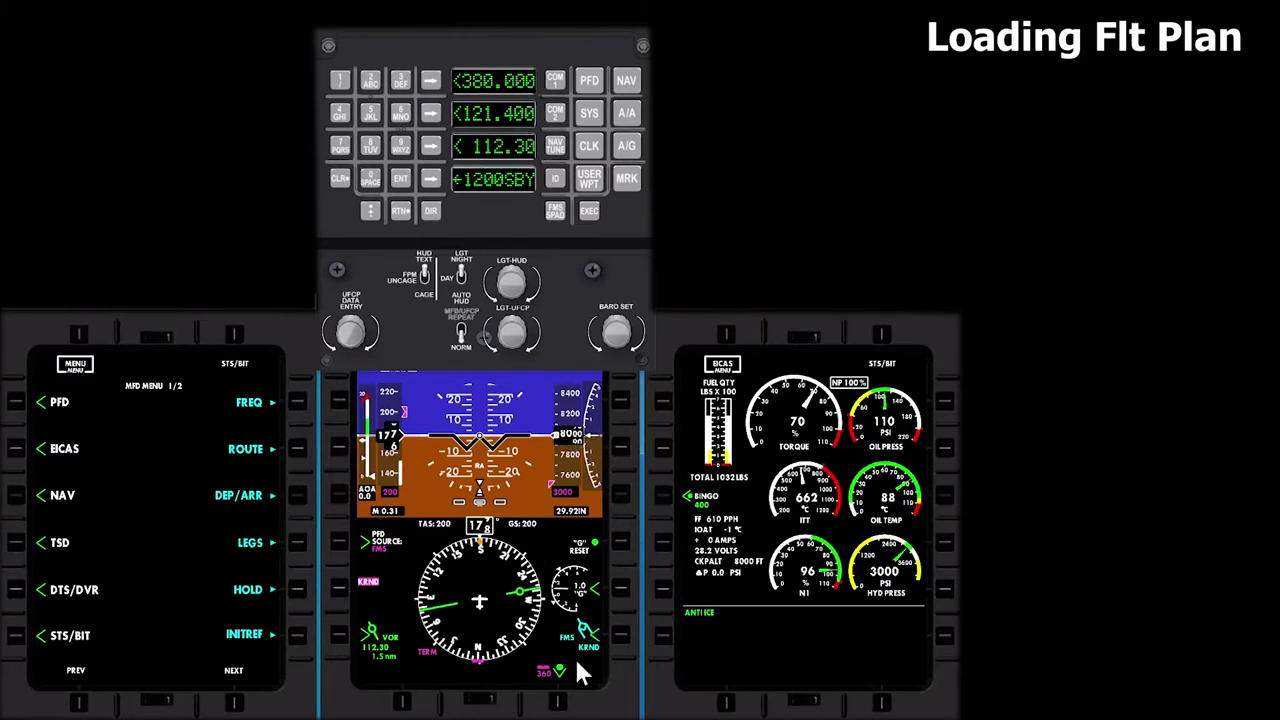
Open route 1 (KRND to KGRK, flight FAZER01) on the left display
click(620, 712)
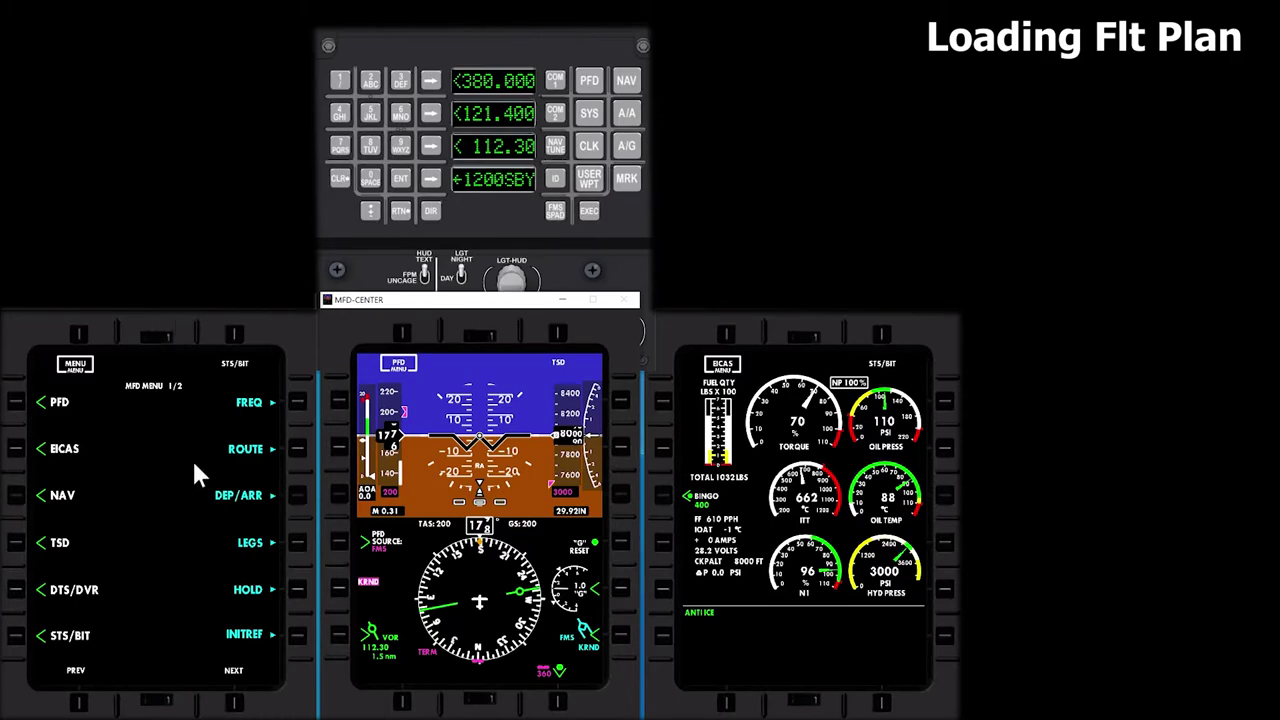
click(290, 448)
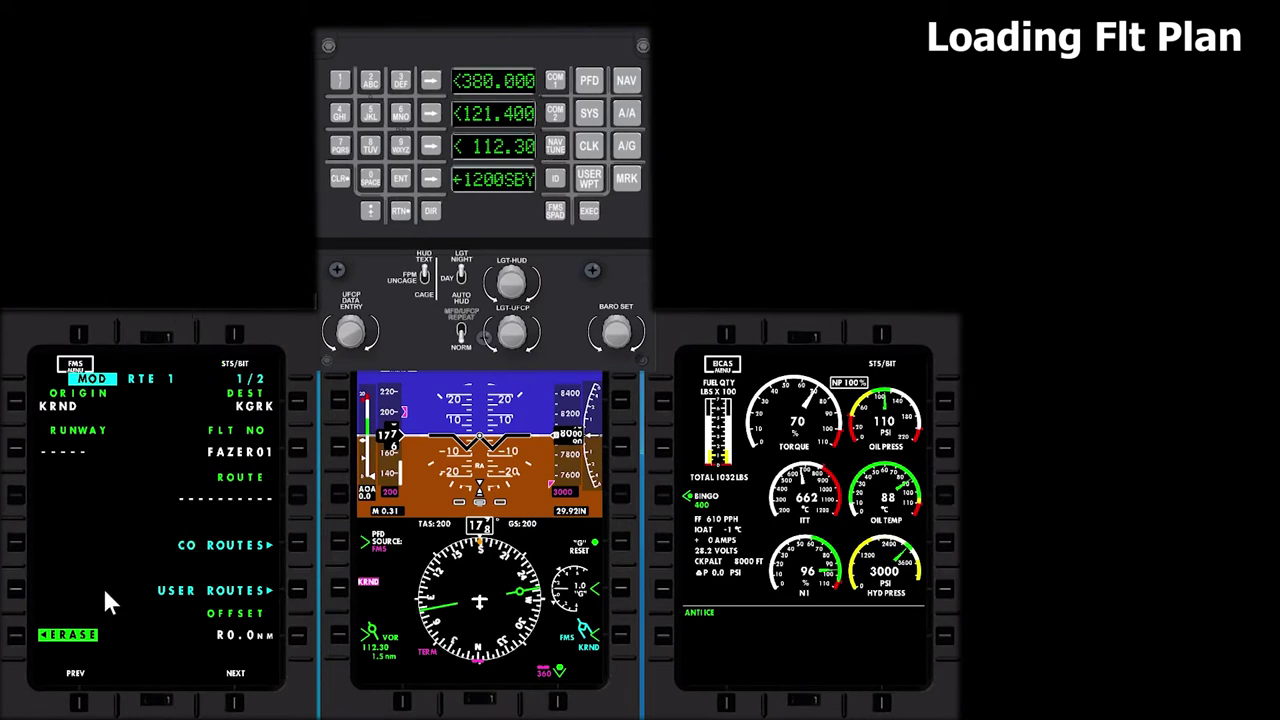
On the route's VIA/TO page, enter SAT as the first direct-to waypoint
click(234, 700)
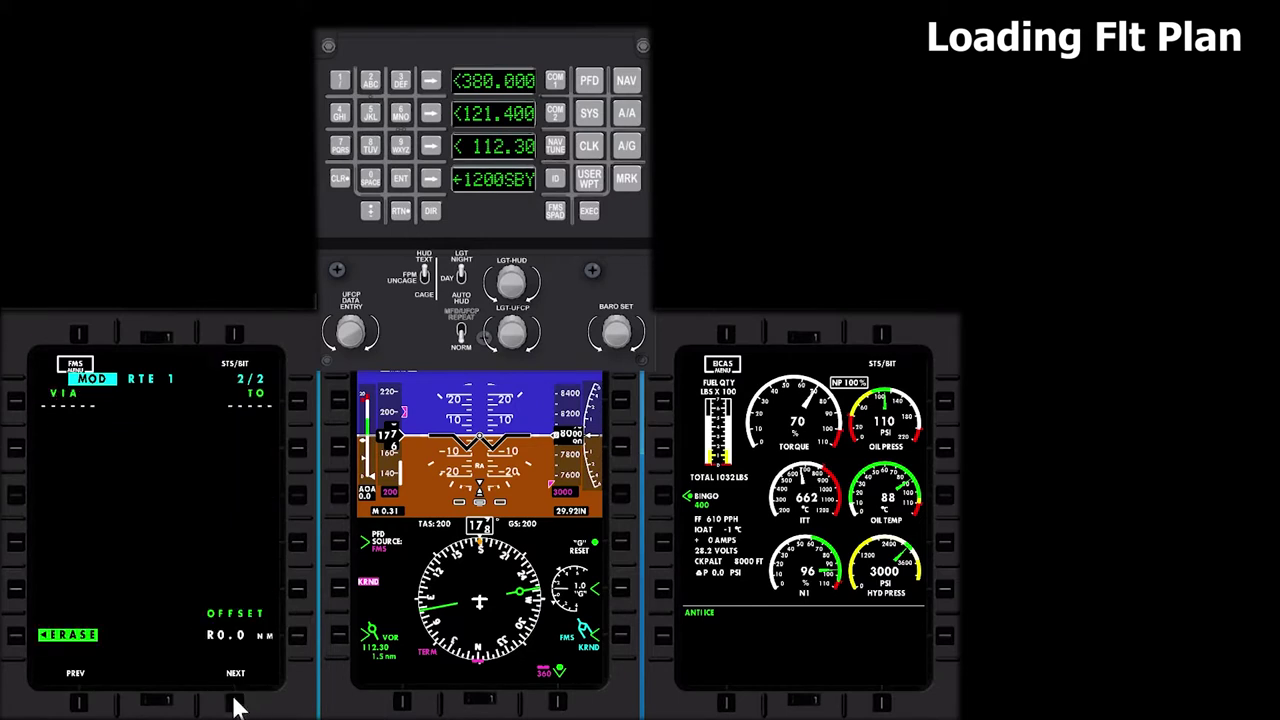
click(78, 702)
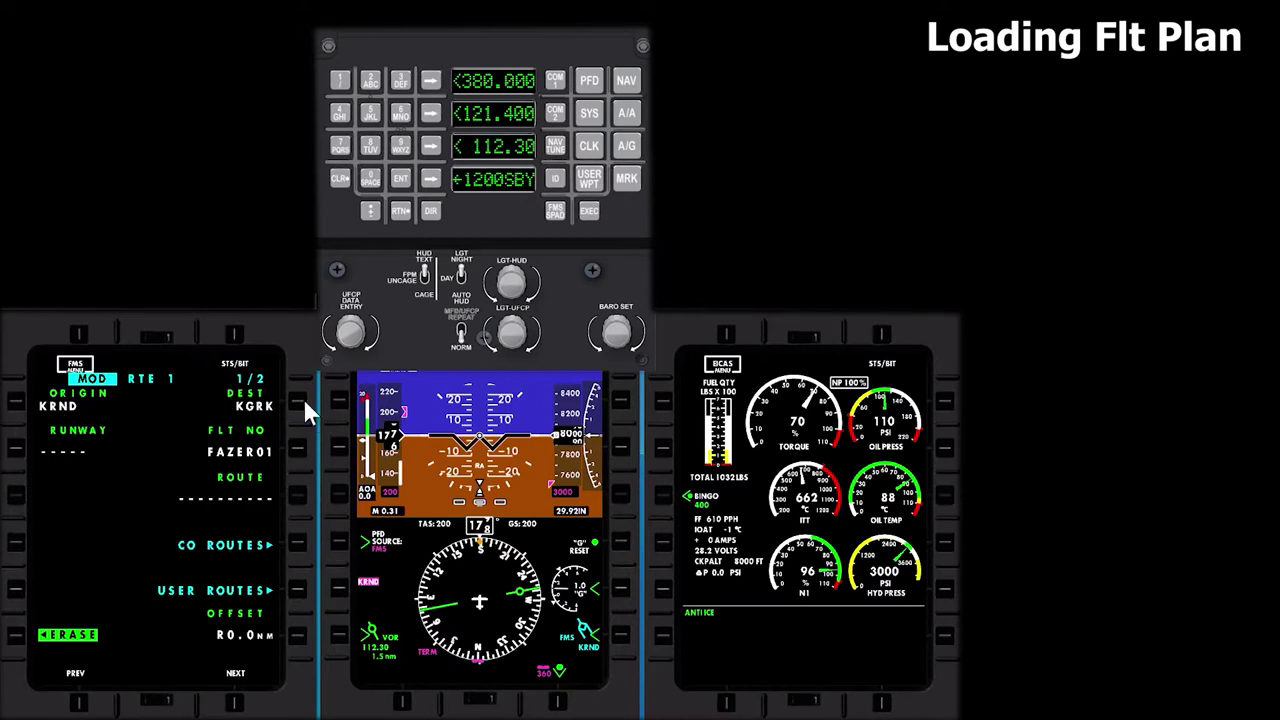
click(240, 700)
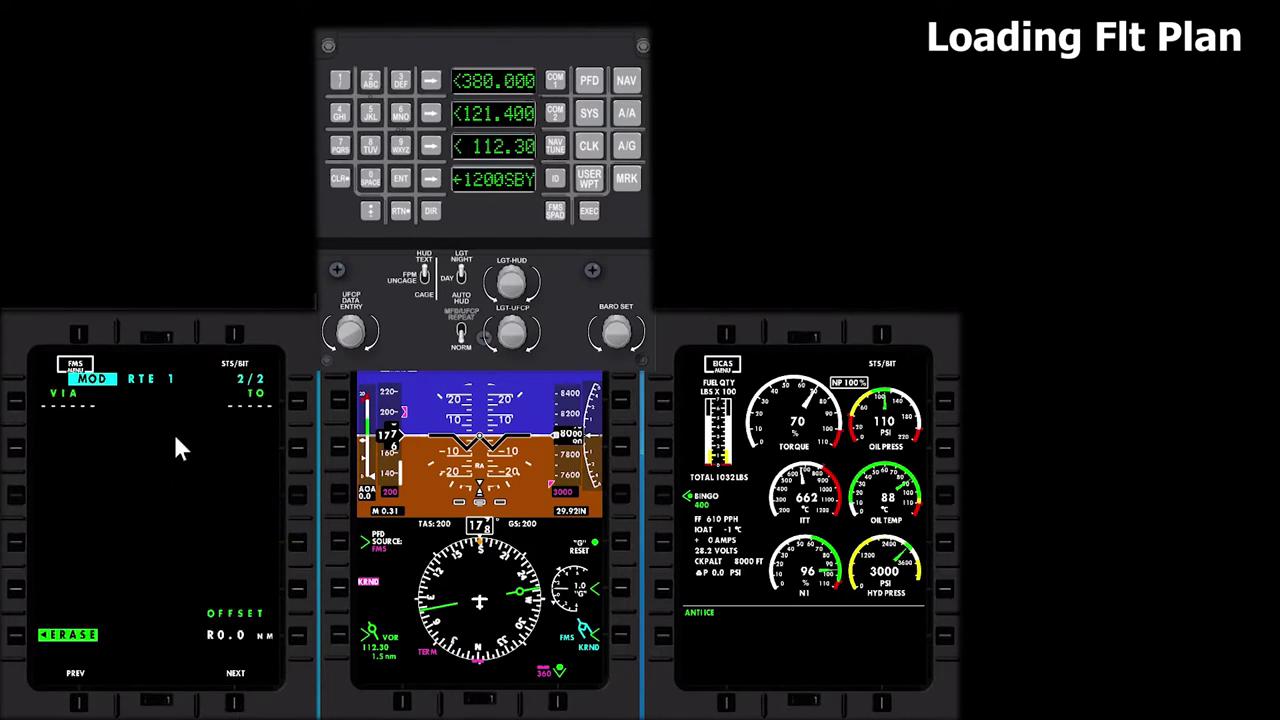
click(555, 212)
click(341, 150)
click(341, 150)
click(341, 150)
click(371, 84)
click(371, 84)
click(371, 148)
click(280, 406)
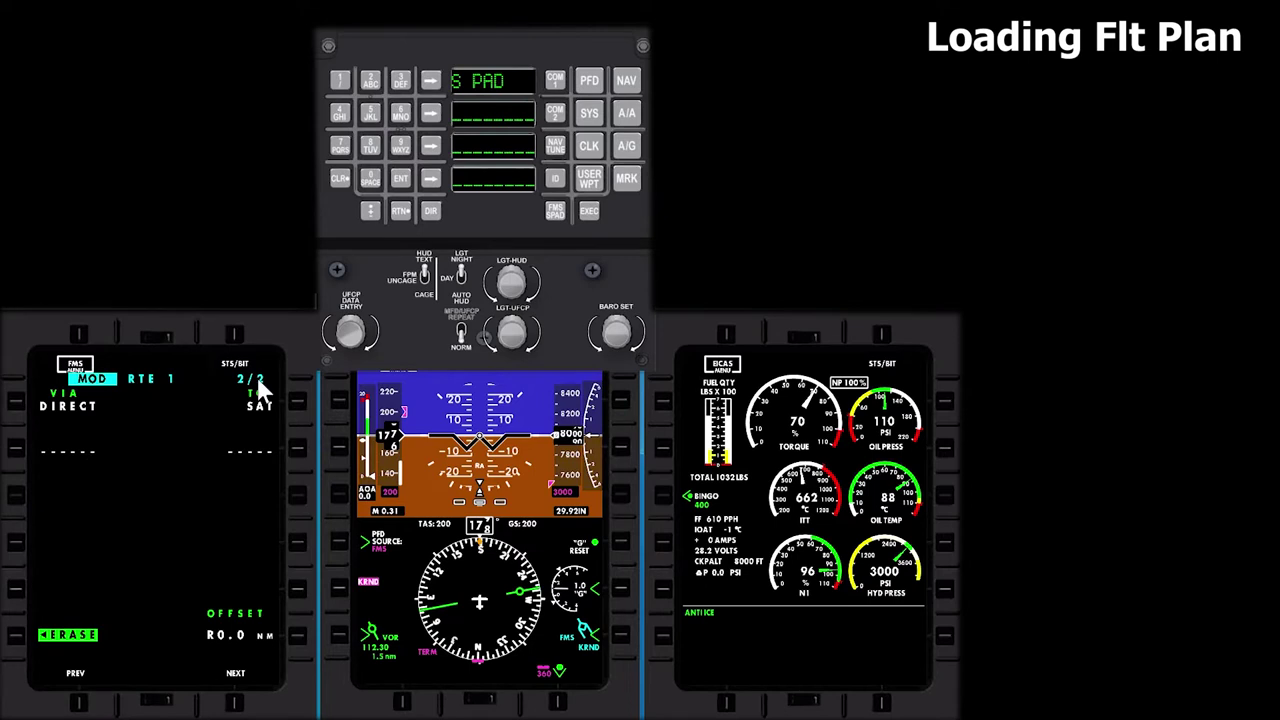
Enter airway V163 as the route's VIA
click(370, 145)
click(340, 79)
click(400, 112)
click(402, 80)
click(12, 447)
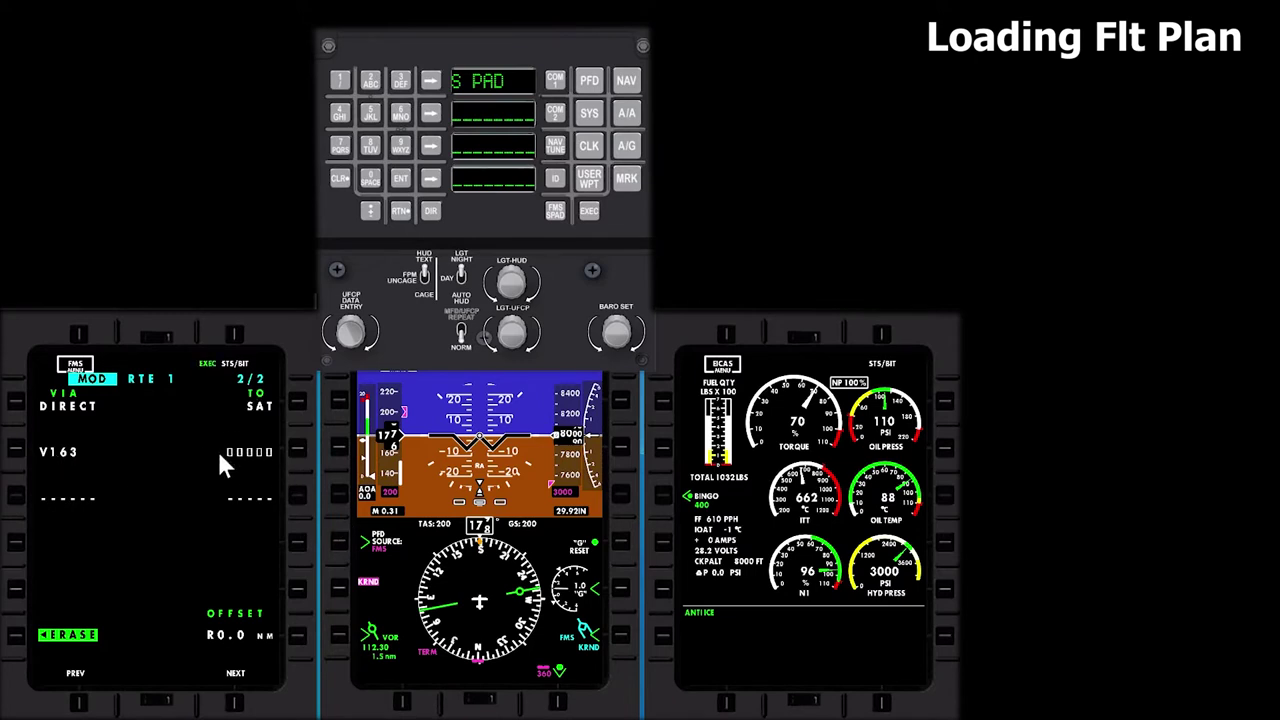
Enter SLIMM as the airway's TO waypoint and execute the route changes
click(343, 155)
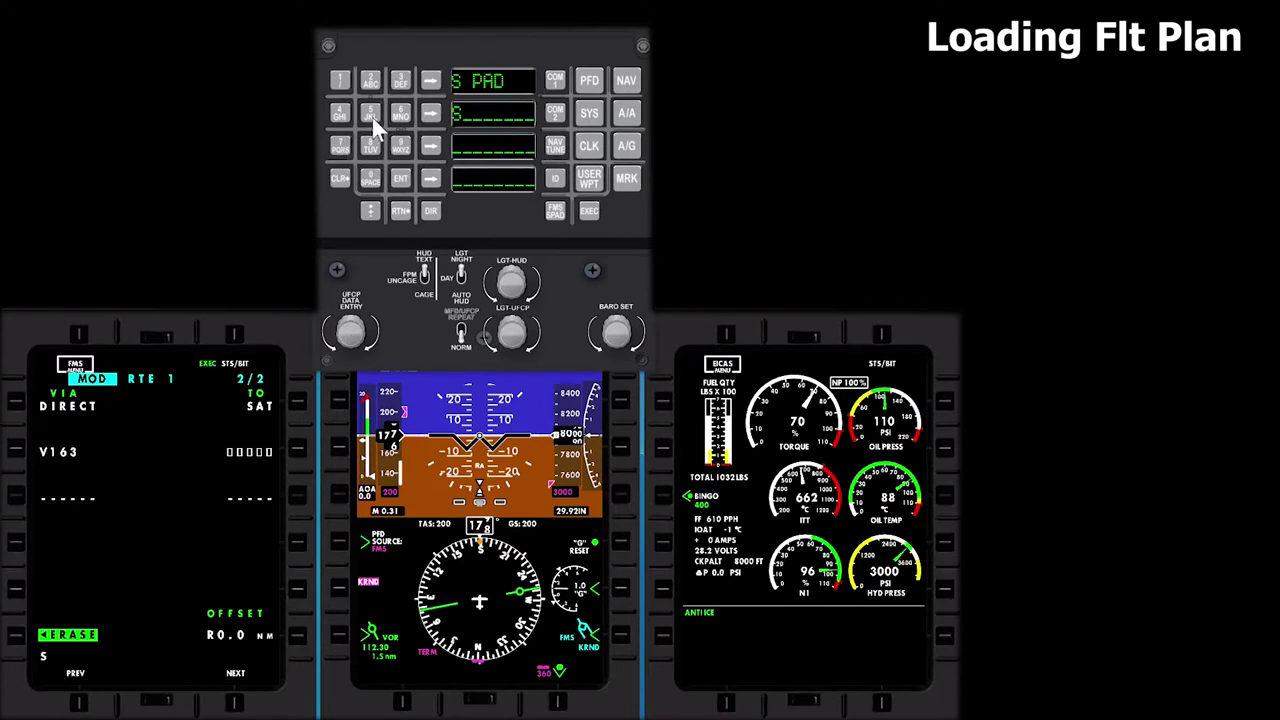
click(370, 118)
click(341, 116)
click(341, 117)
click(341, 117)
click(401, 115)
click(403, 116)
click(403, 116)
click(403, 116)
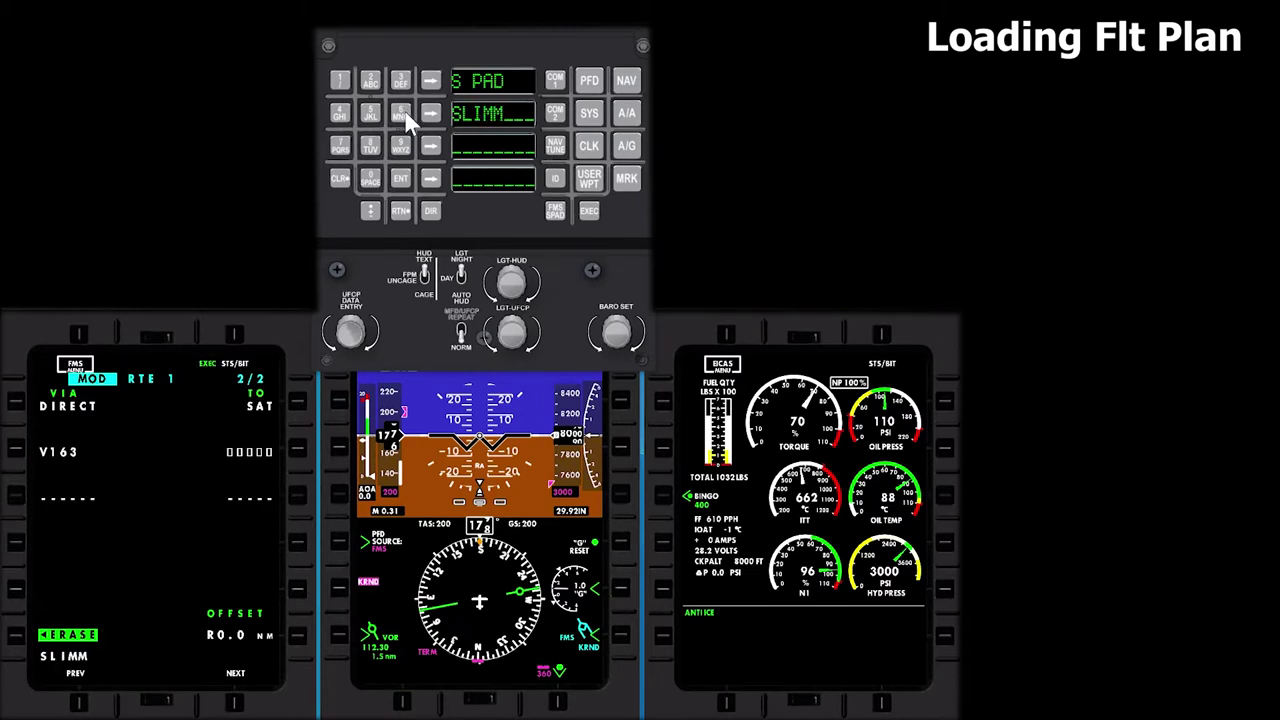
click(293, 455)
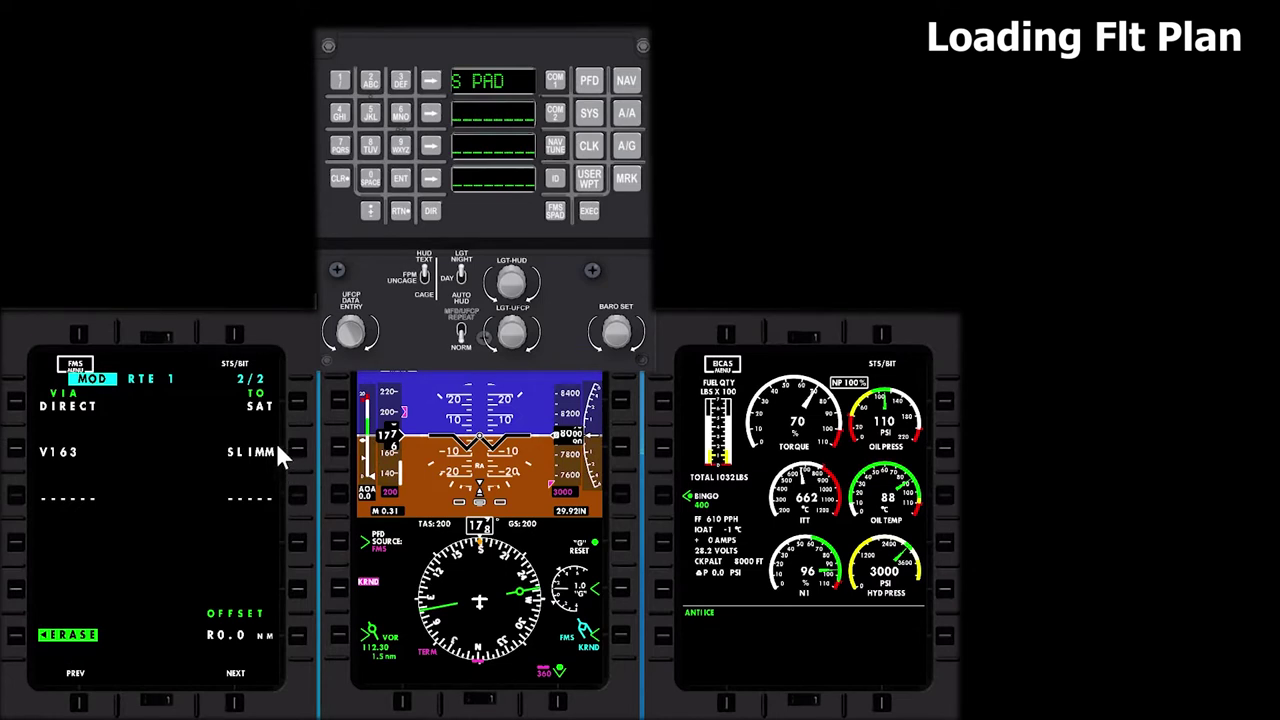
click(591, 212)
Activate modified route 1 and review its legs list
click(591, 212)
click(78, 336)
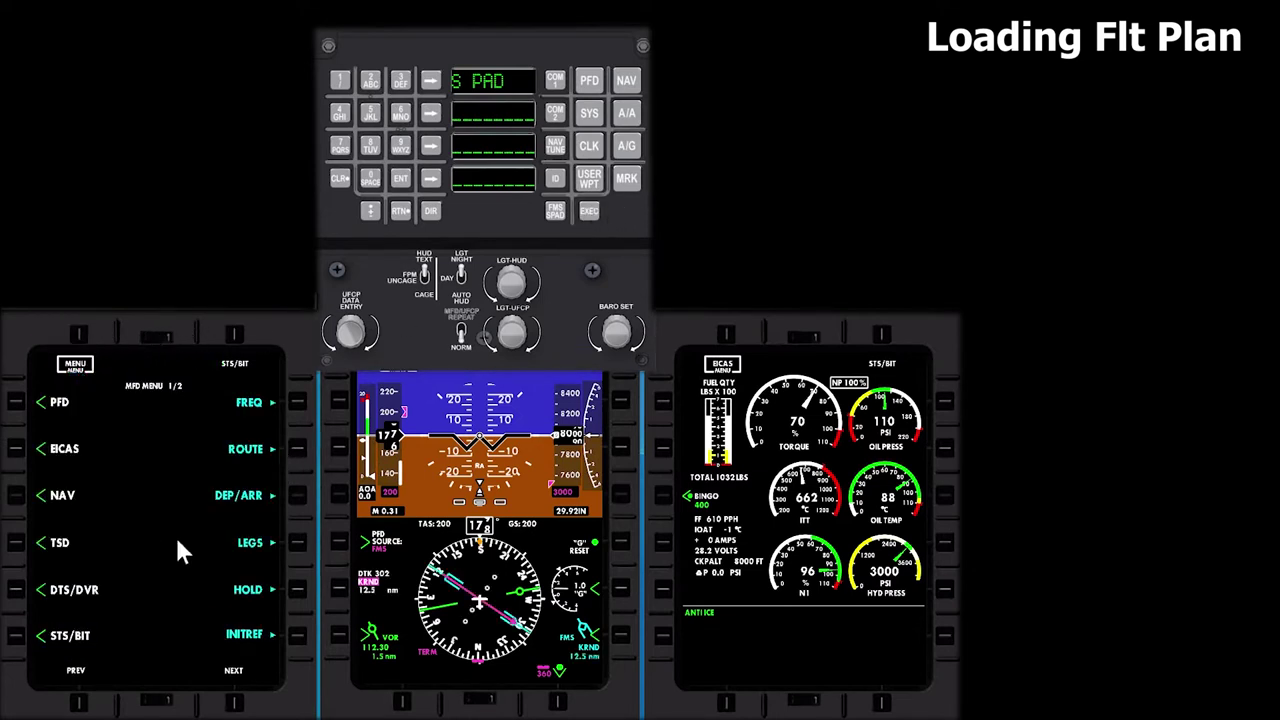
click(296, 541)
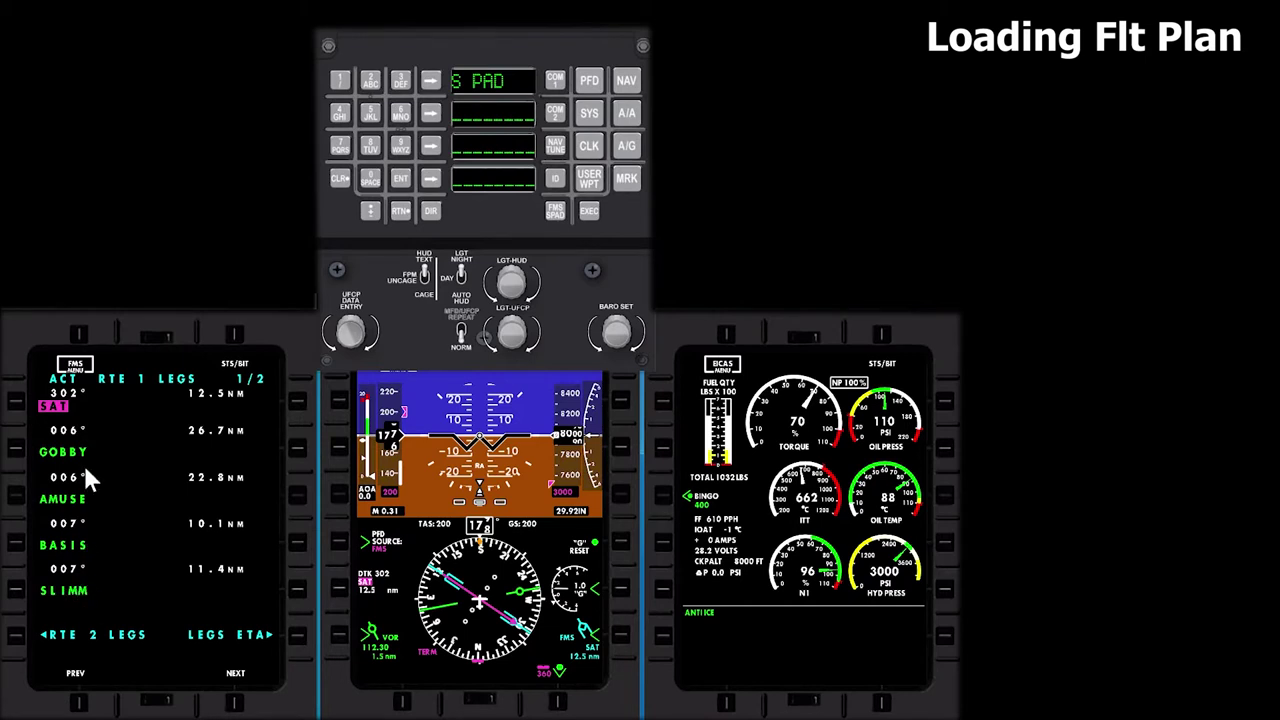
click(78, 333)
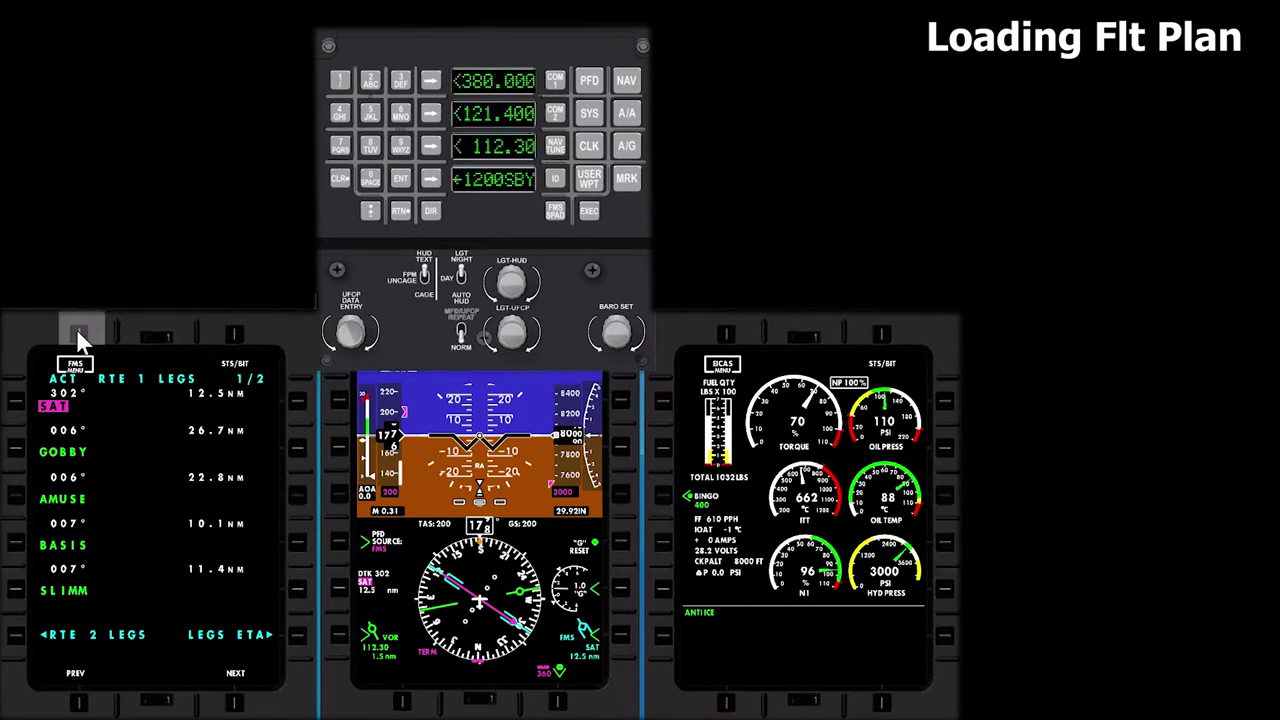
Show the route on a 20 NM plan map, stepping through GOBBY, SLIMM and back
click(12, 489)
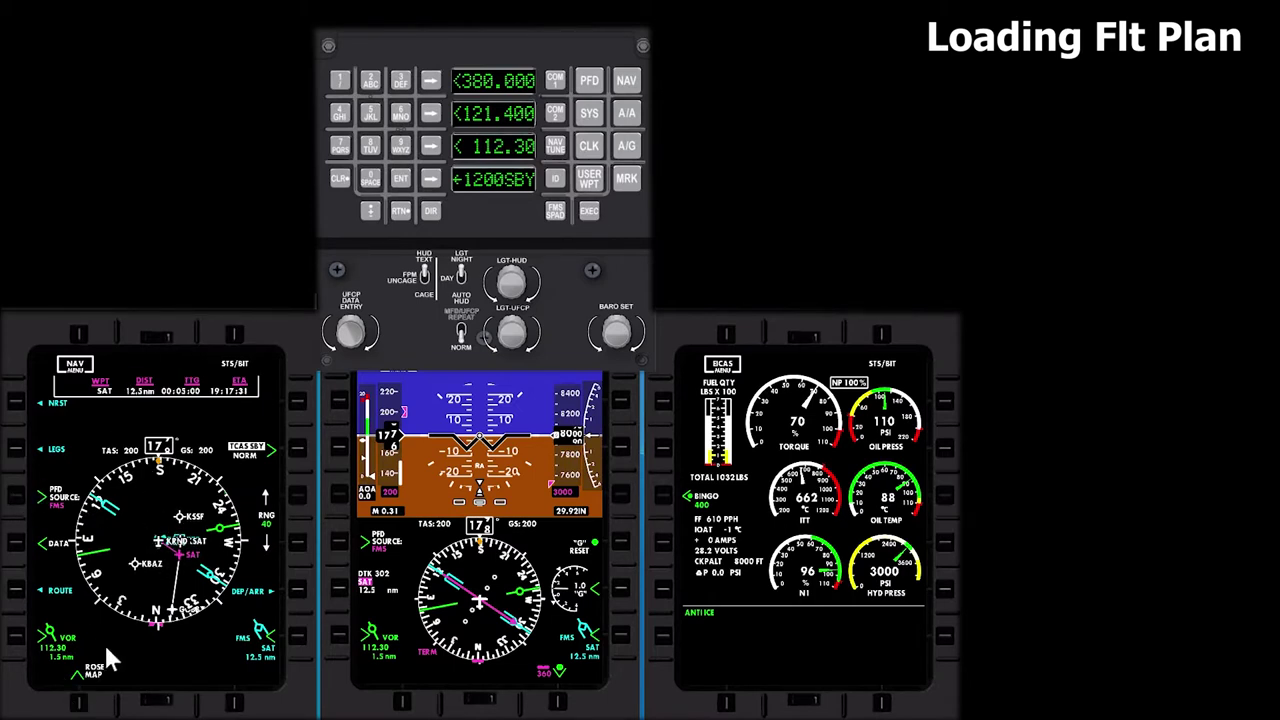
click(82, 701)
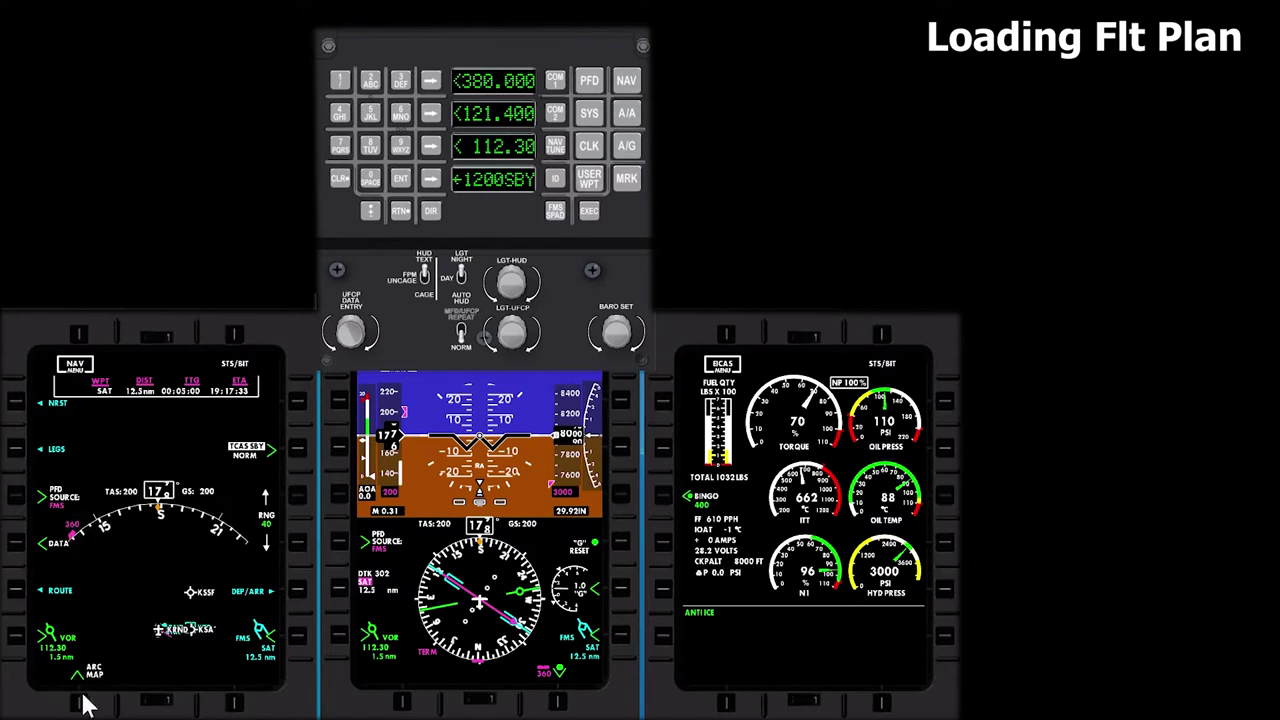
click(88, 696)
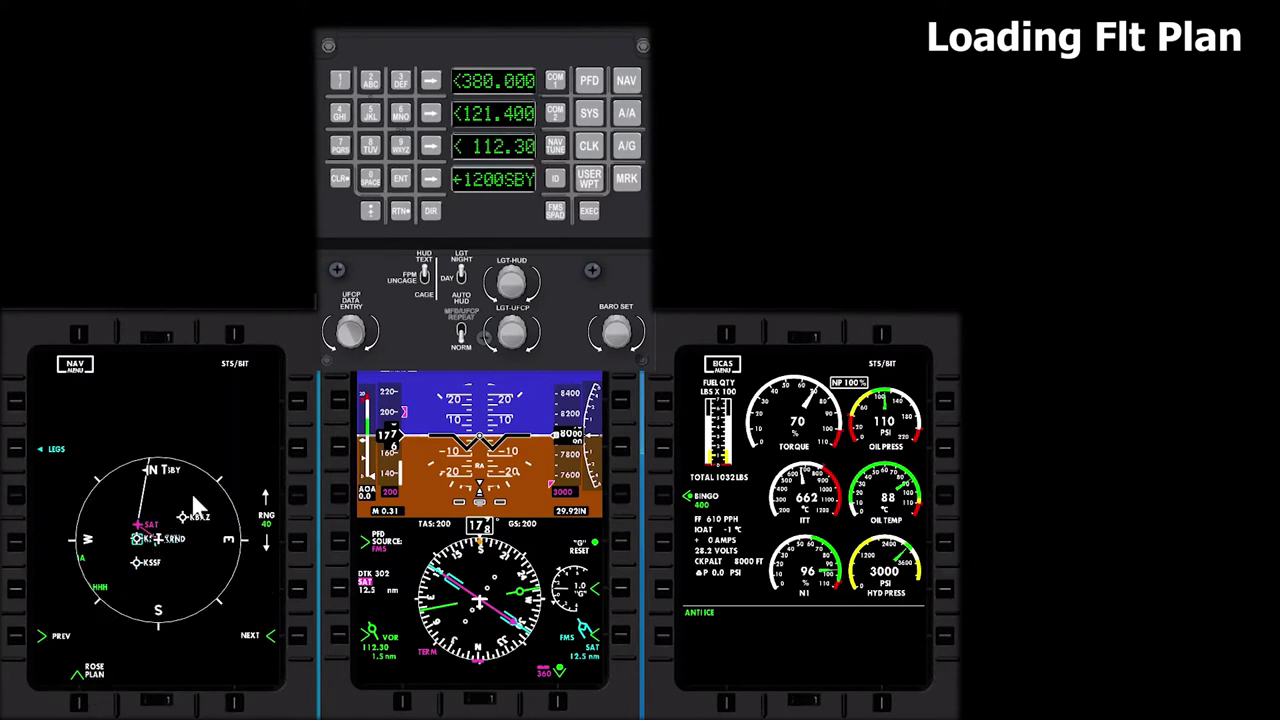
click(295, 538)
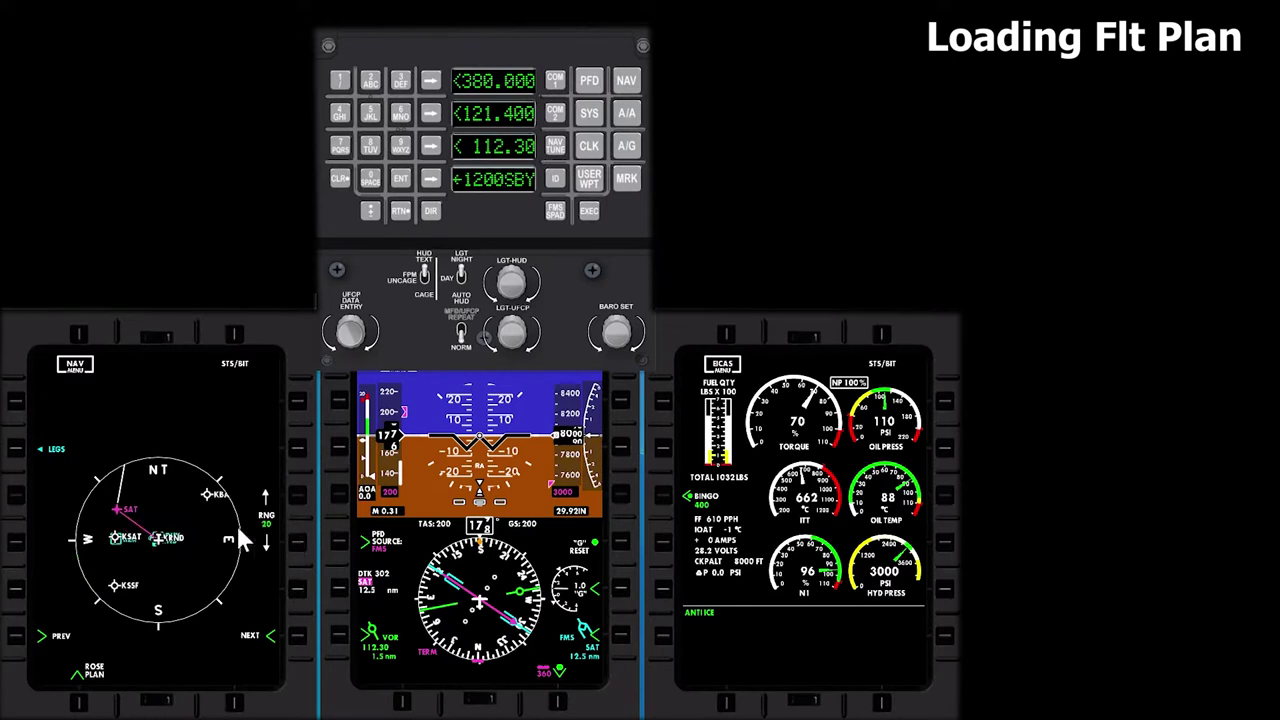
click(297, 635)
click(297, 636)
click(297, 636)
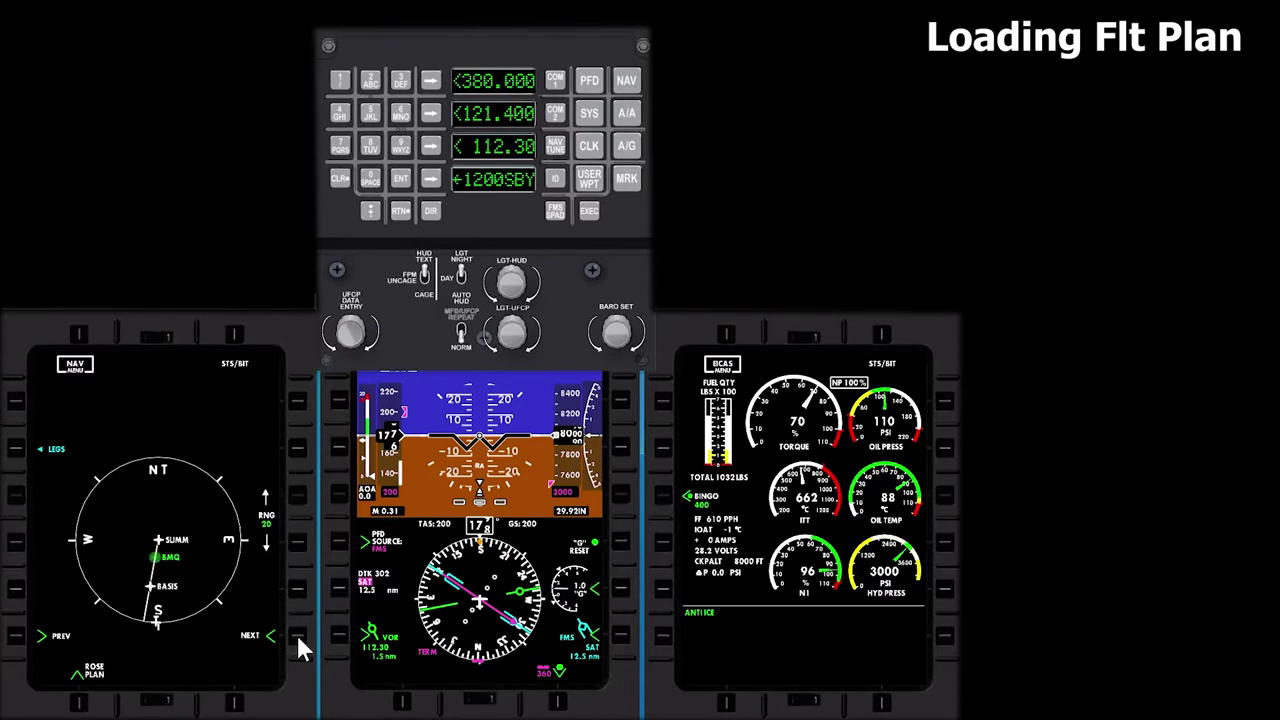
click(297, 636)
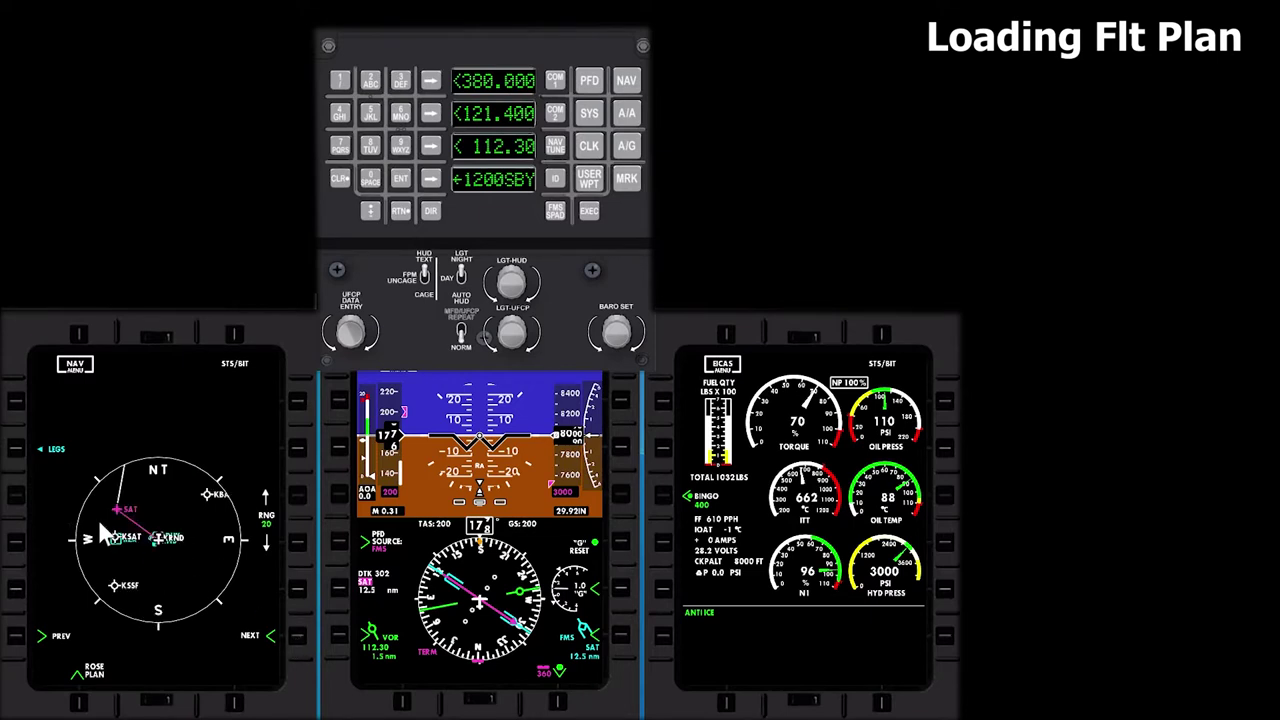
Review active route 1, glance at stored route 2, then return to the menu
click(81, 330)
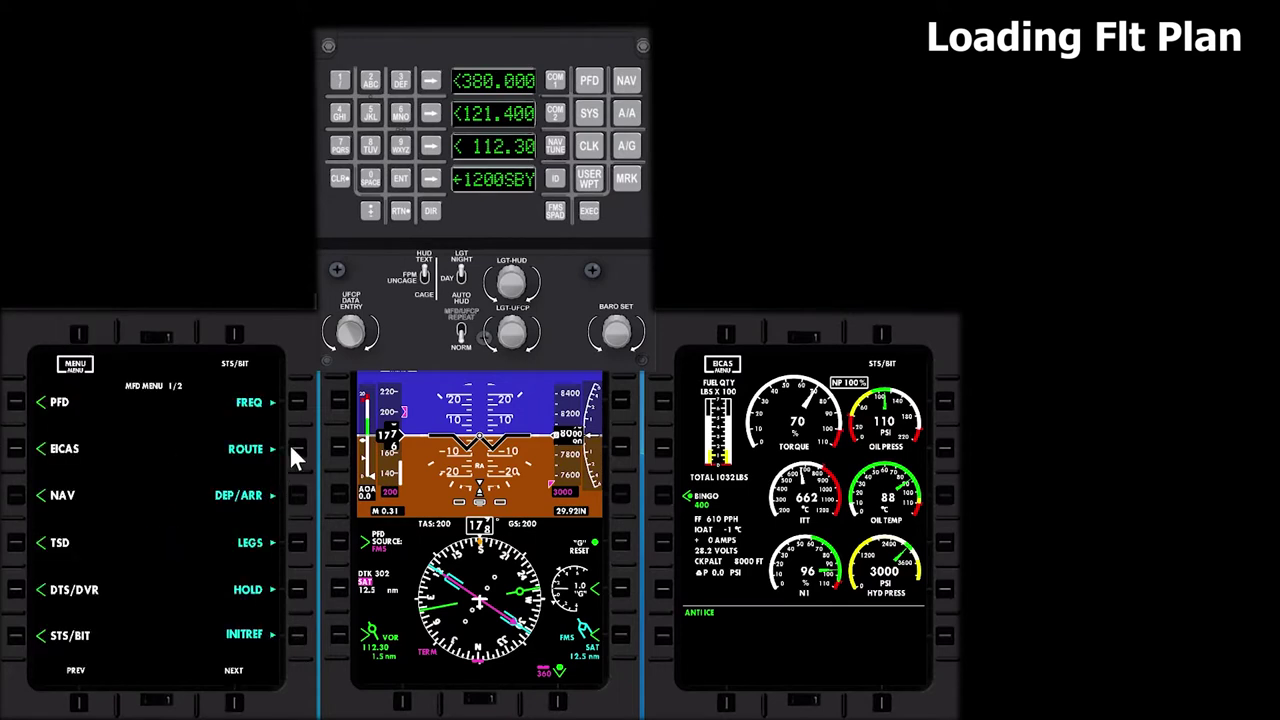
click(290, 445)
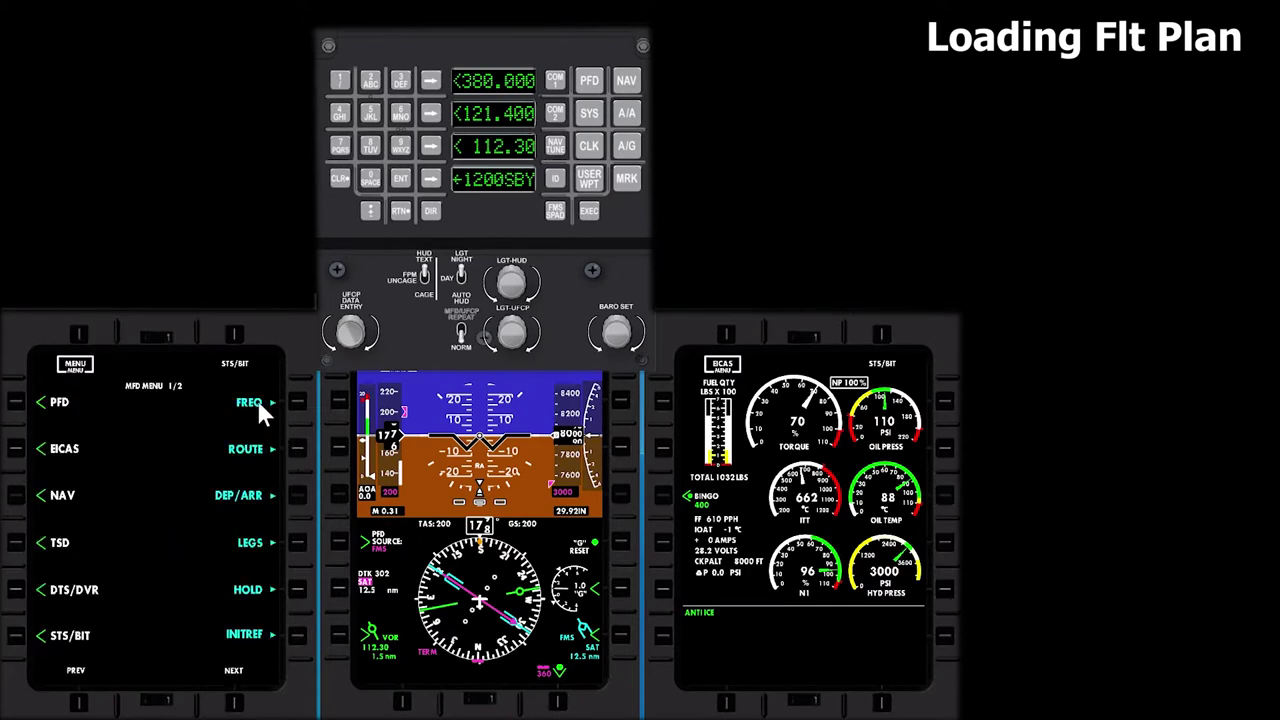
click(81, 332)
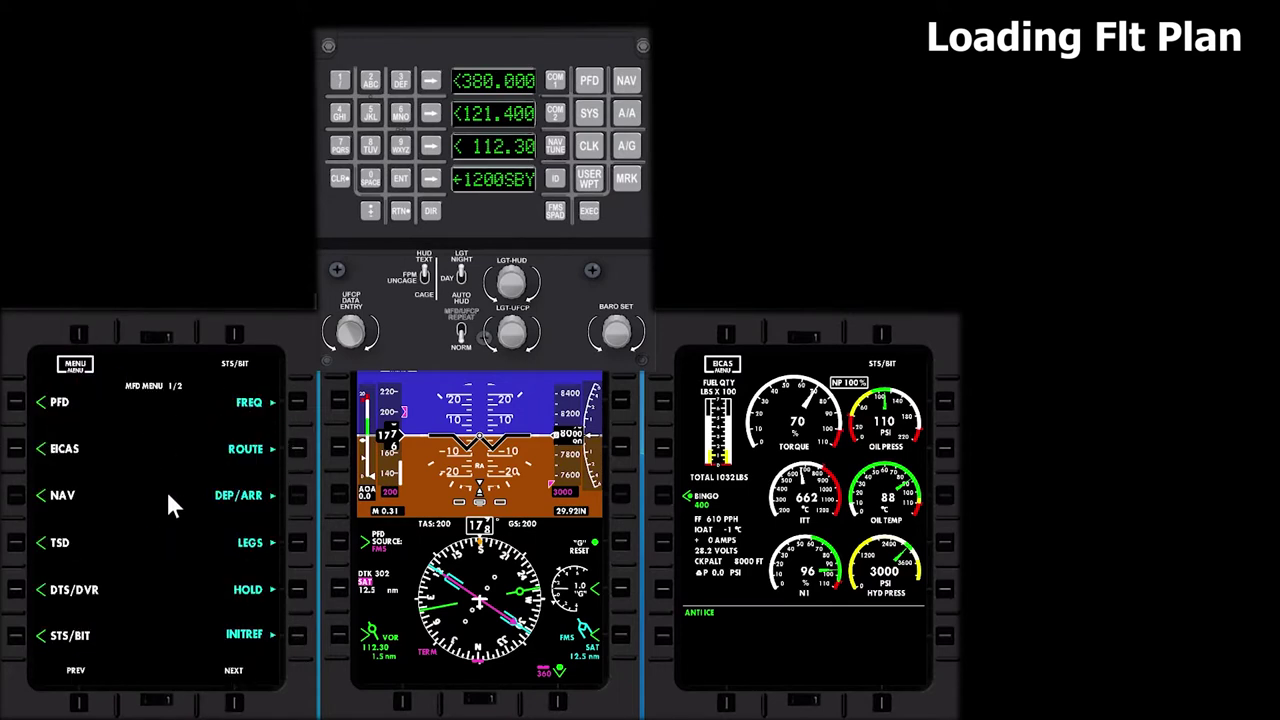
click(299, 449)
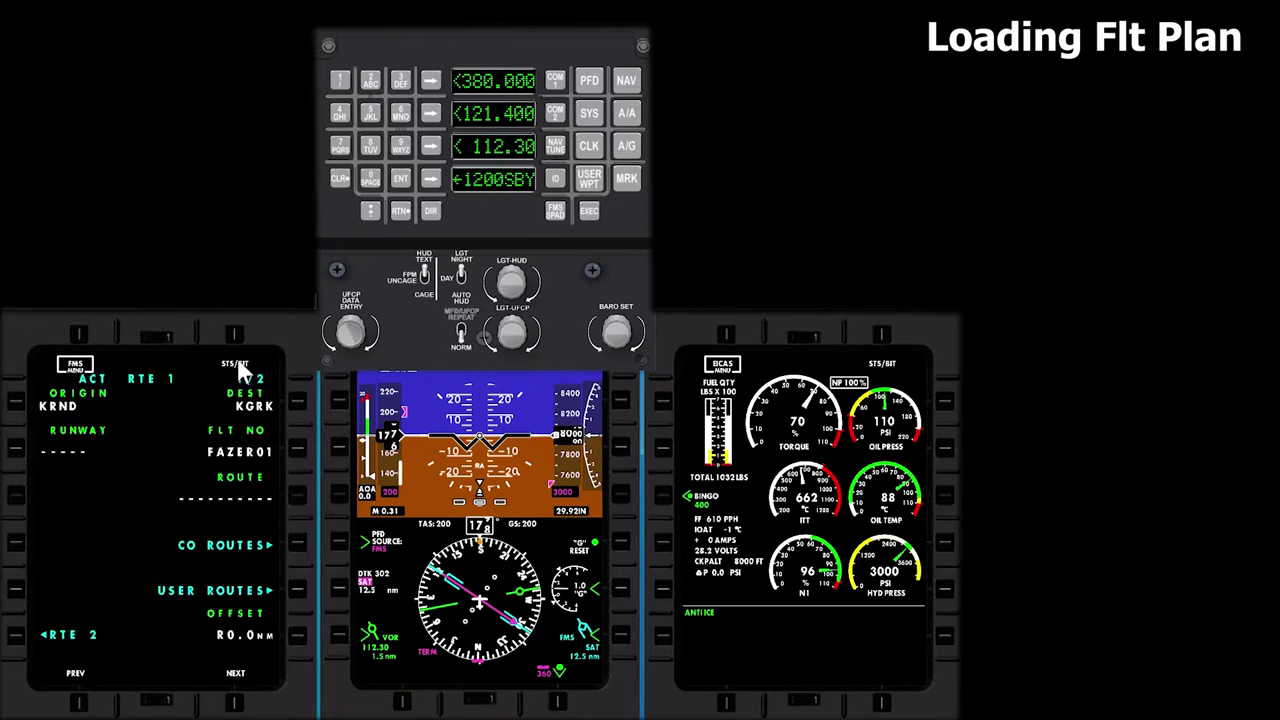
click(13, 640)
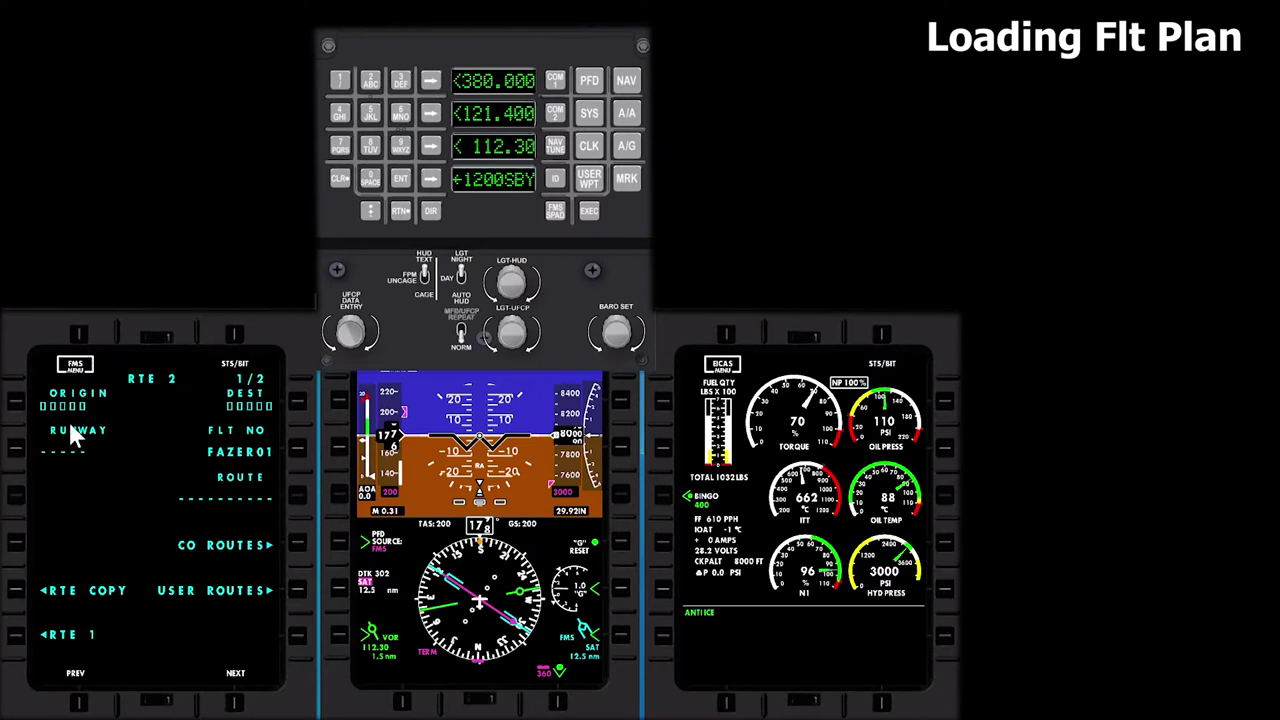
click(16, 640)
click(86, 360)
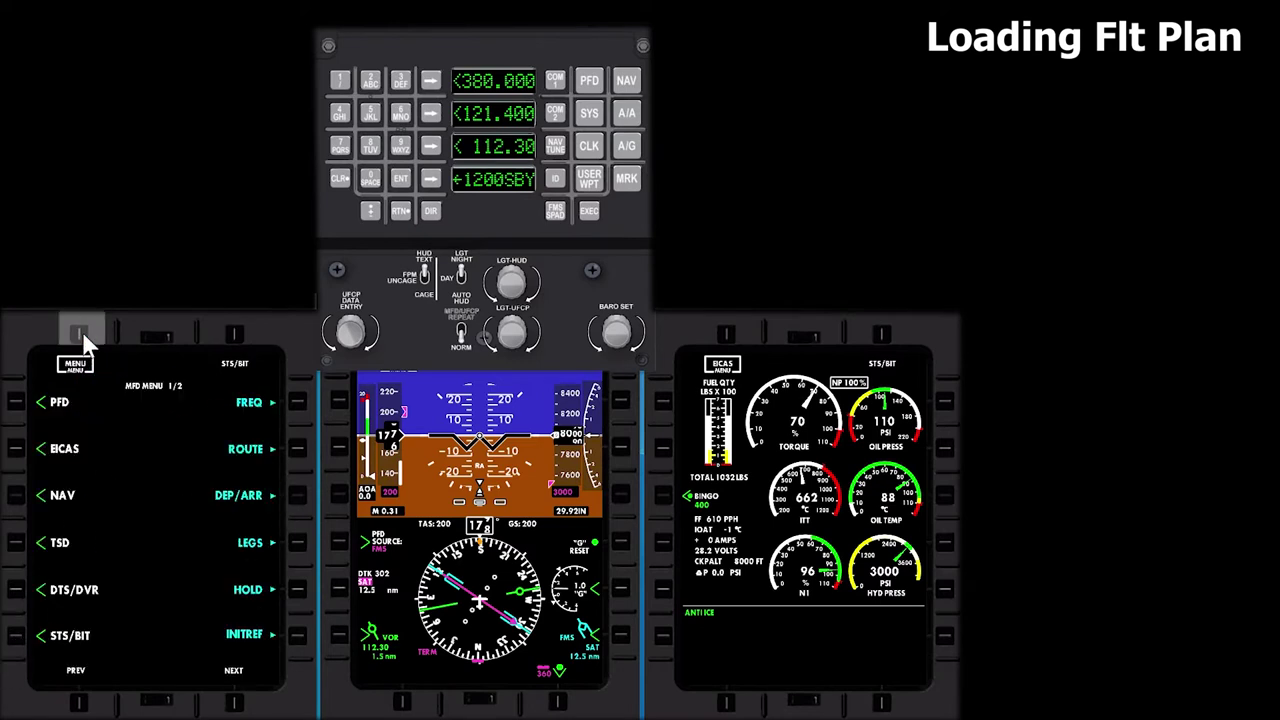
Add the KGRK RNAV15 approach via the AGJ transition to route 1 and execute
click(296, 493)
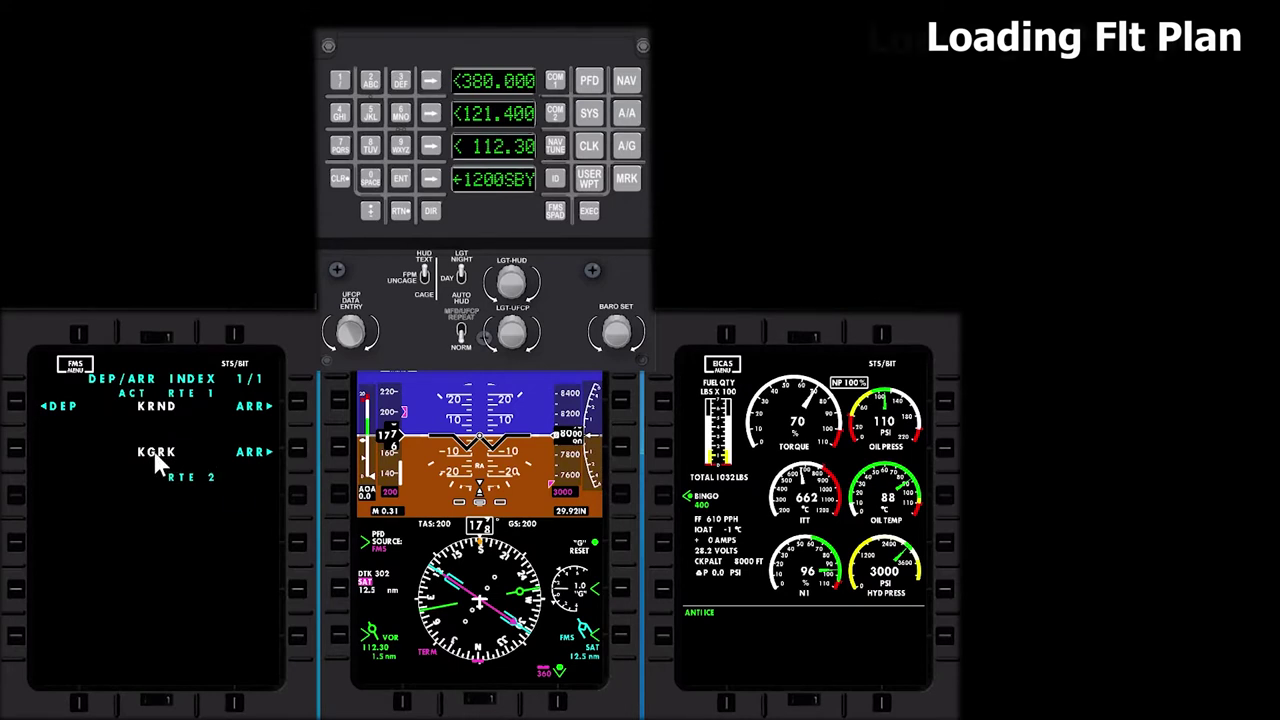
click(299, 452)
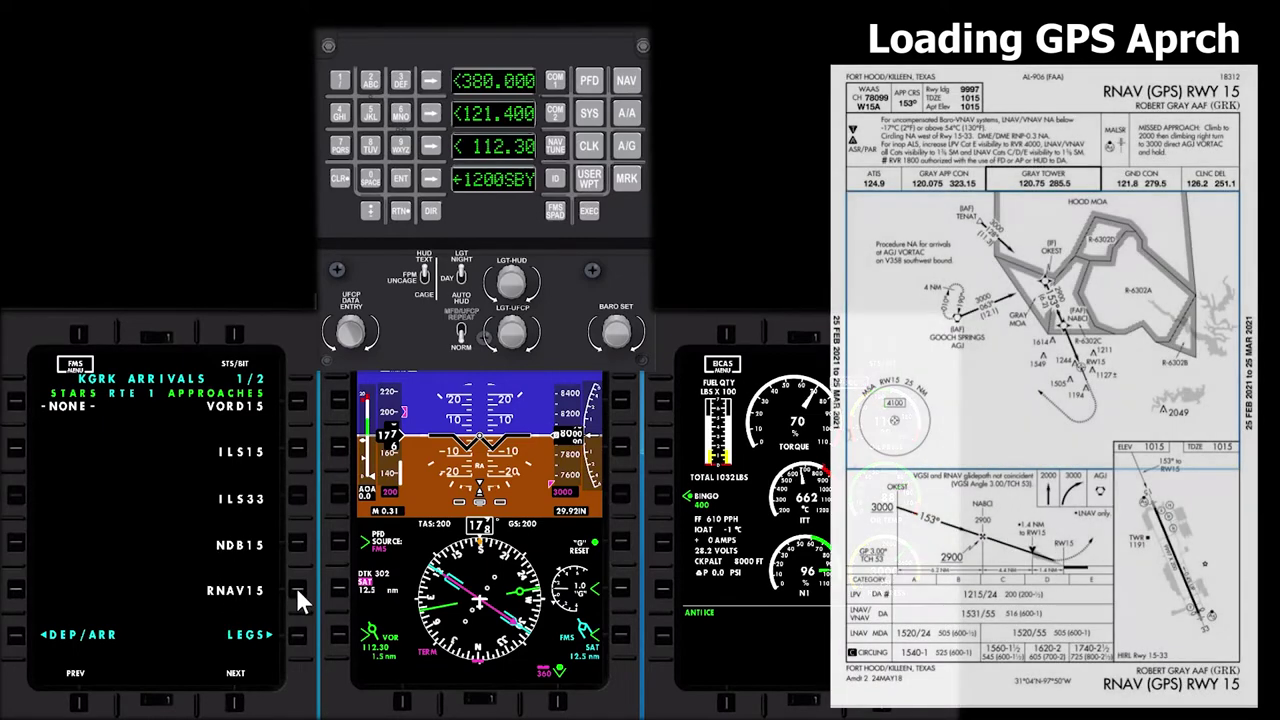
click(296, 587)
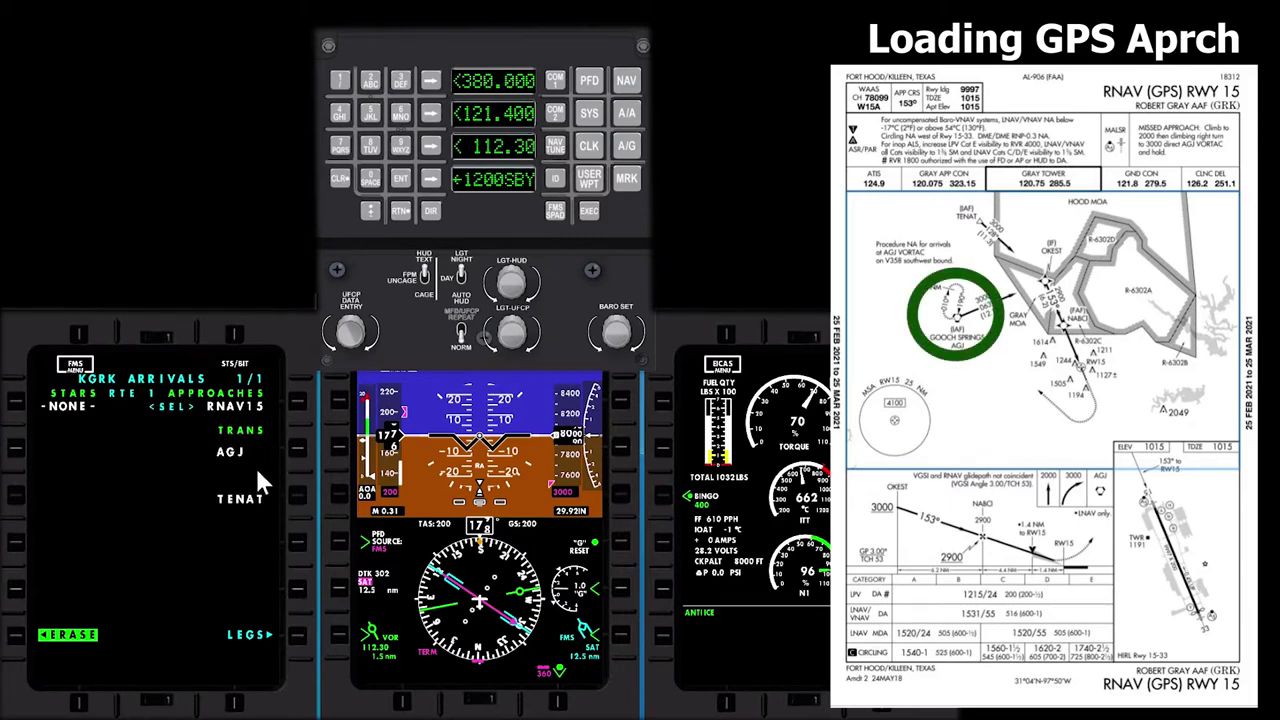
click(297, 447)
click(592, 212)
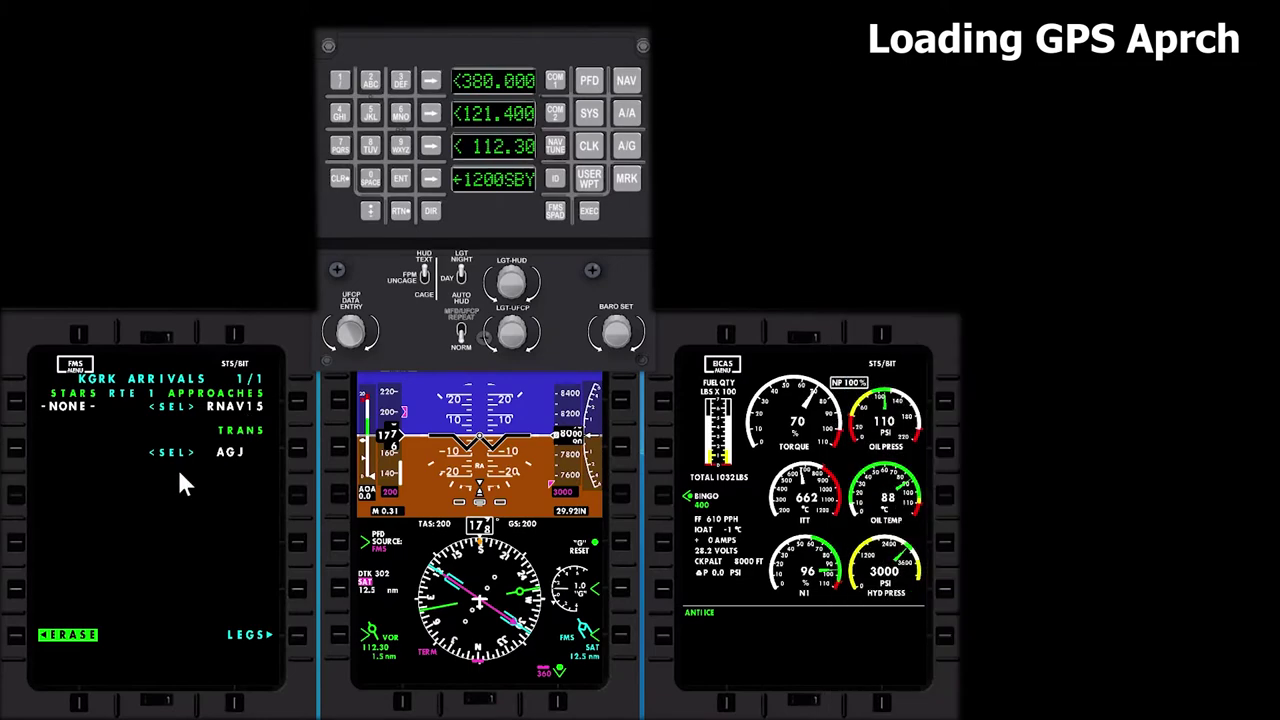
click(81, 340)
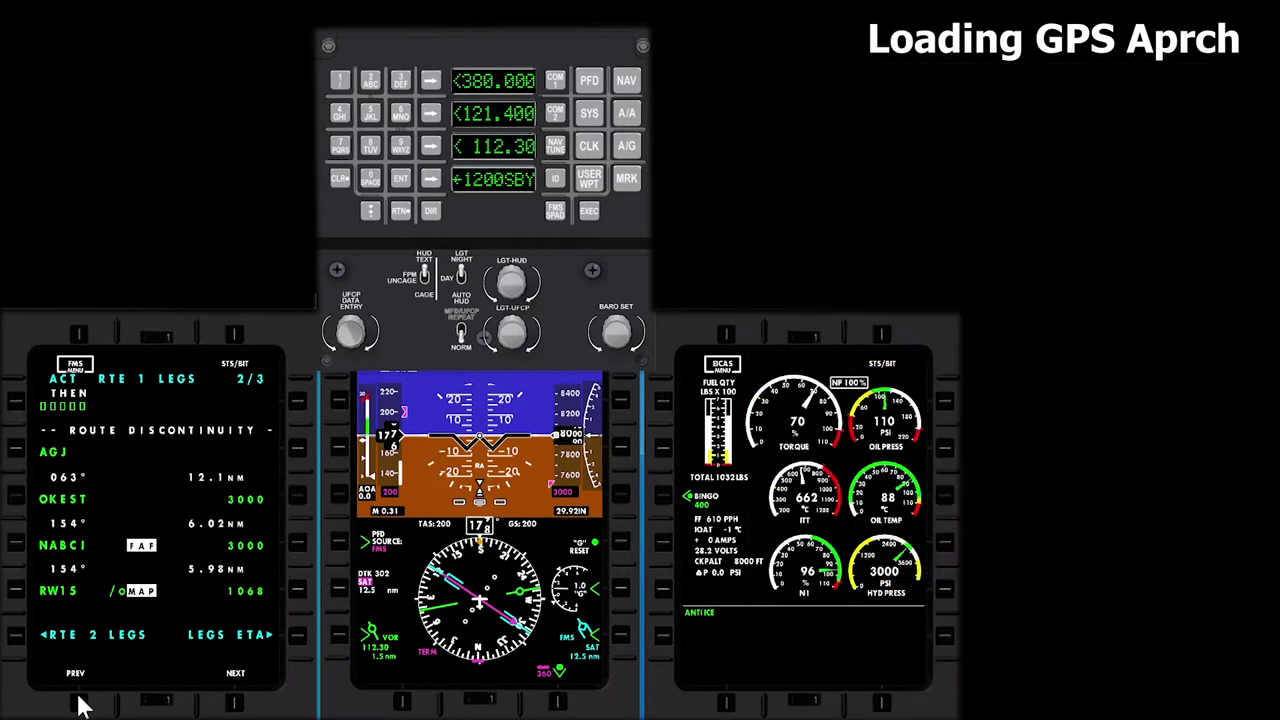
Return to the first legs page and open the tactical situation display
click(78, 704)
click(79, 333)
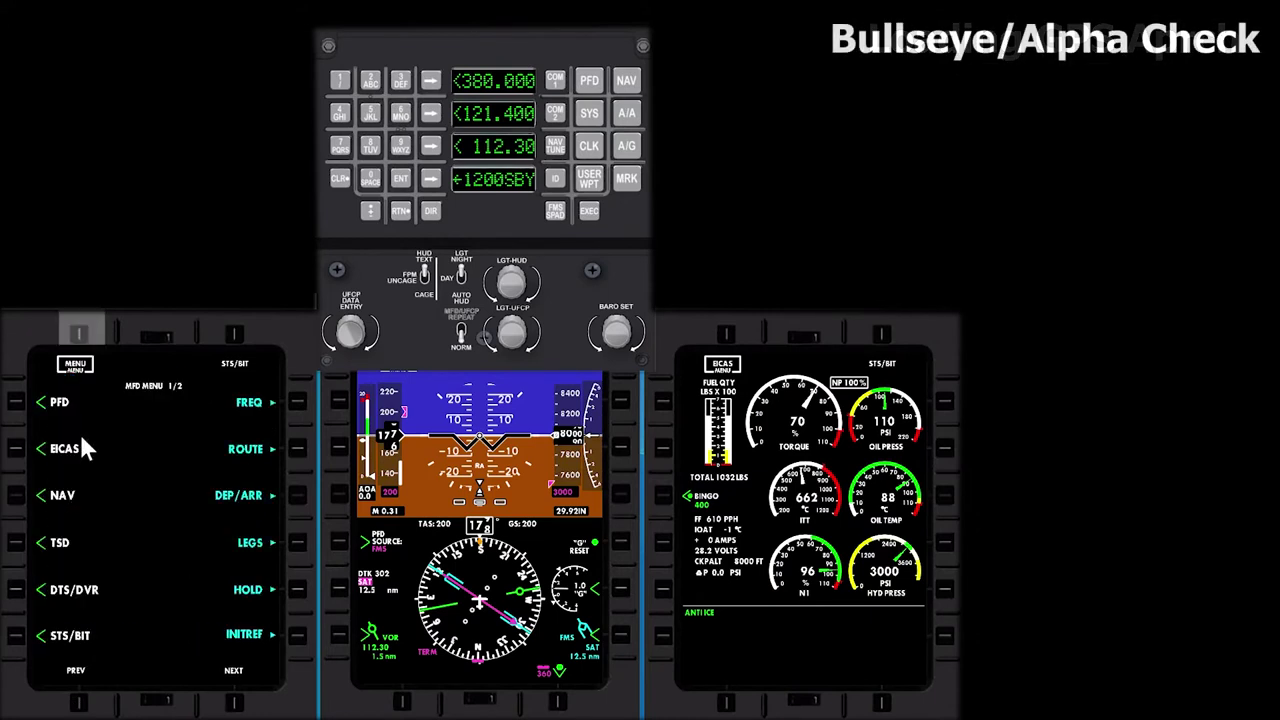
click(16, 542)
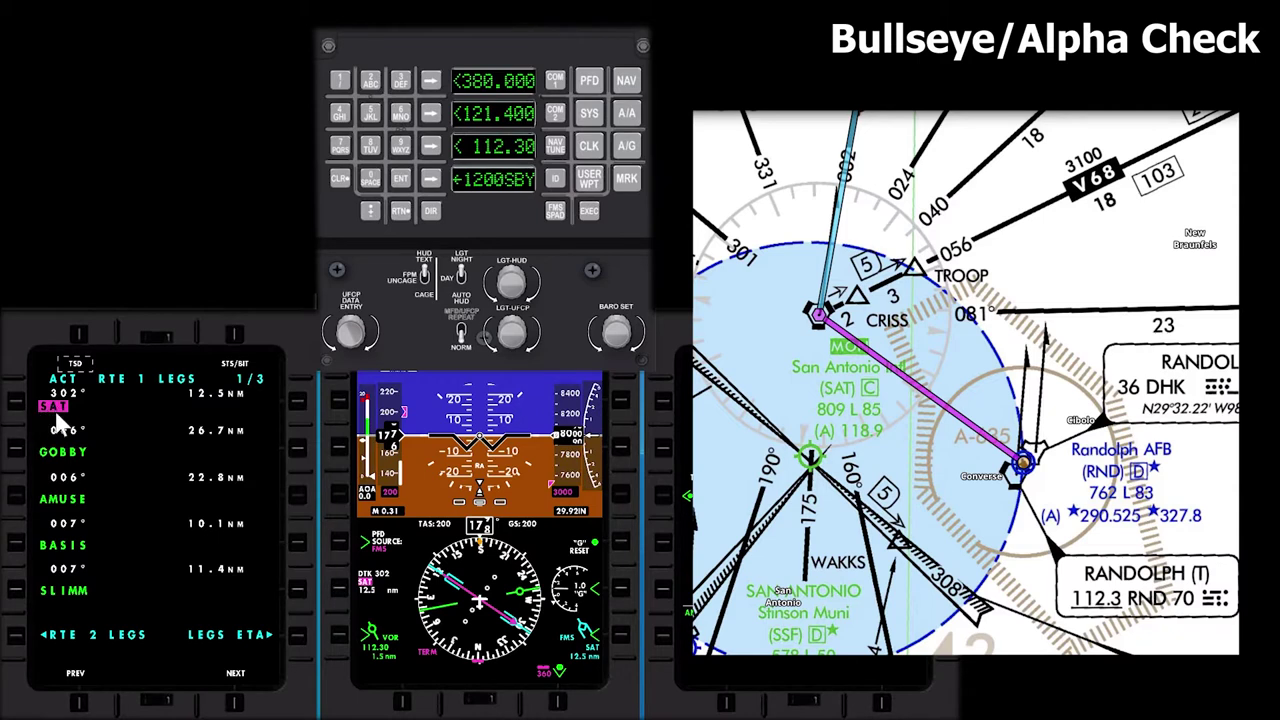
Copy SAT to the scratchpad and show MFD menu page 2/2
click(16, 402)
click(77, 337)
click(80, 333)
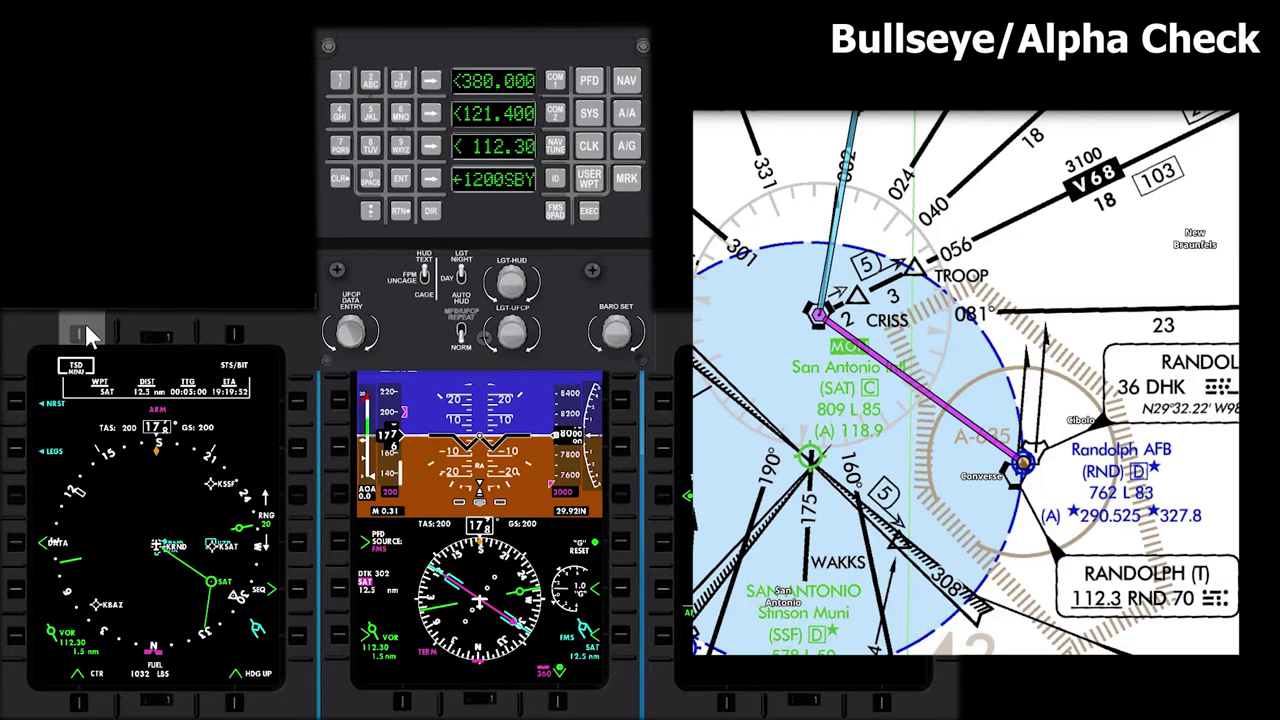
click(238, 706)
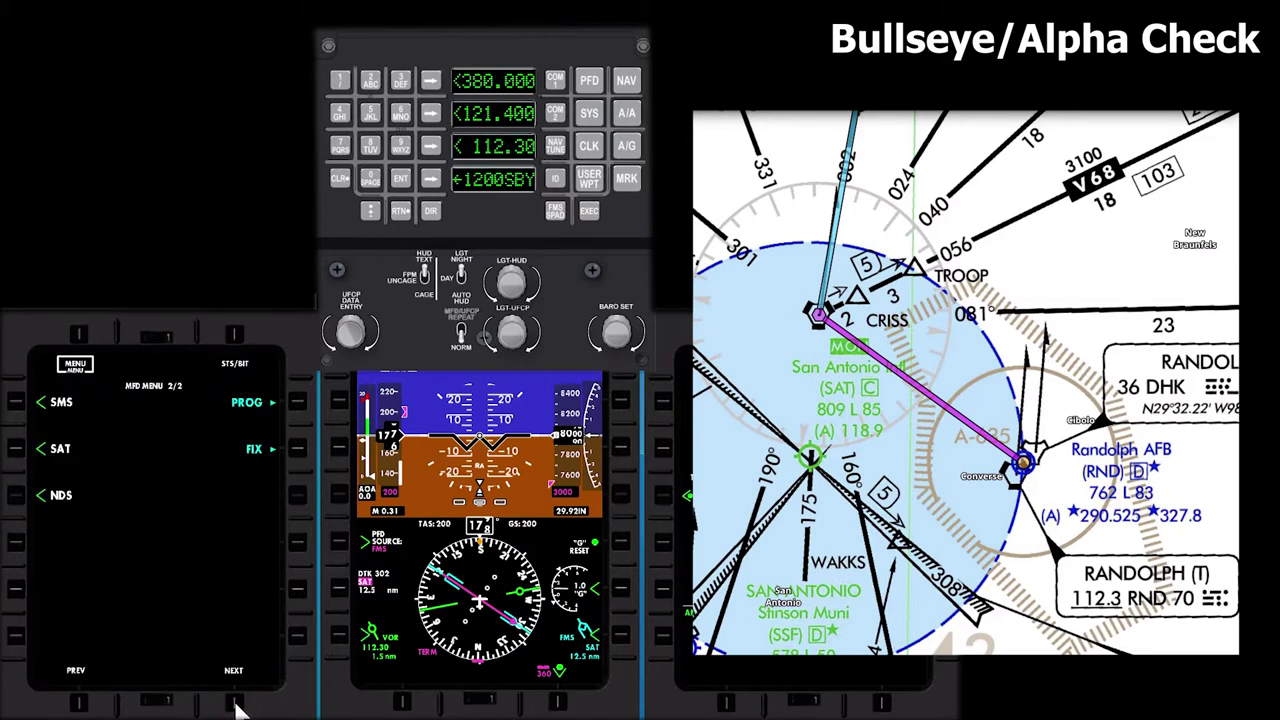
Show FIX INFO for SAT, reading 303° at 12.6 NM TO, then toggle FR/TO
click(295, 450)
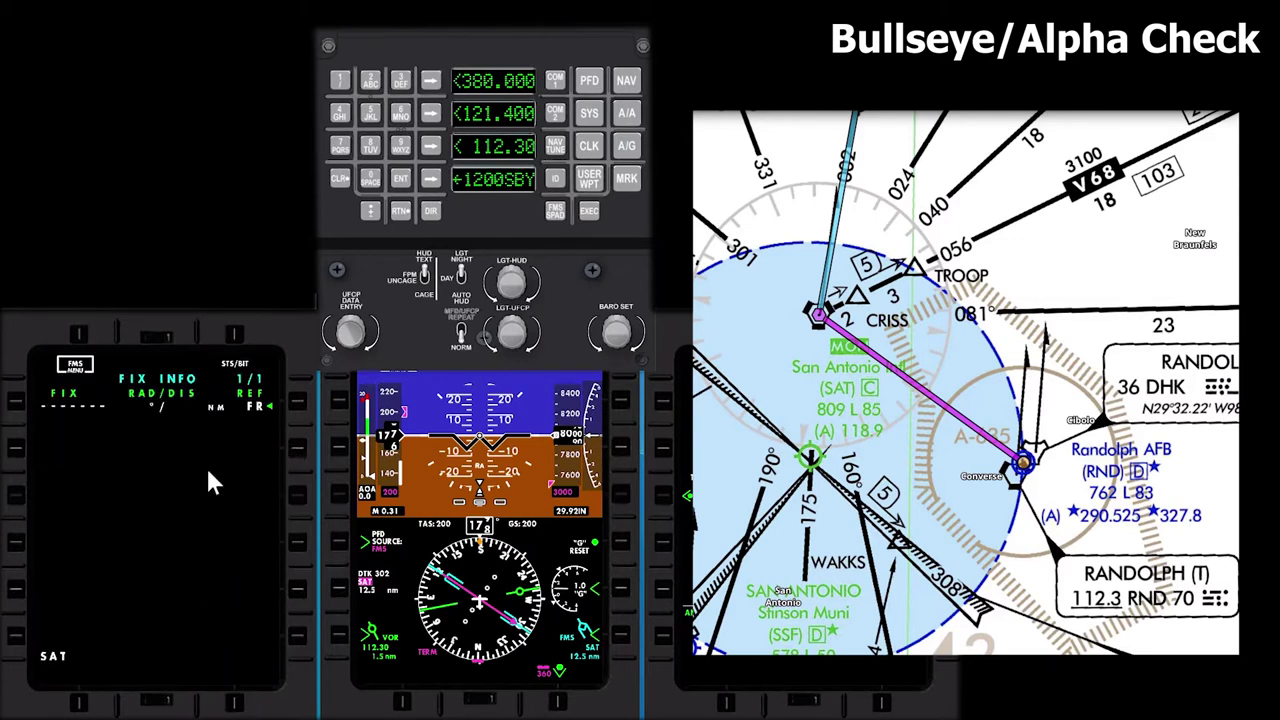
click(15, 403)
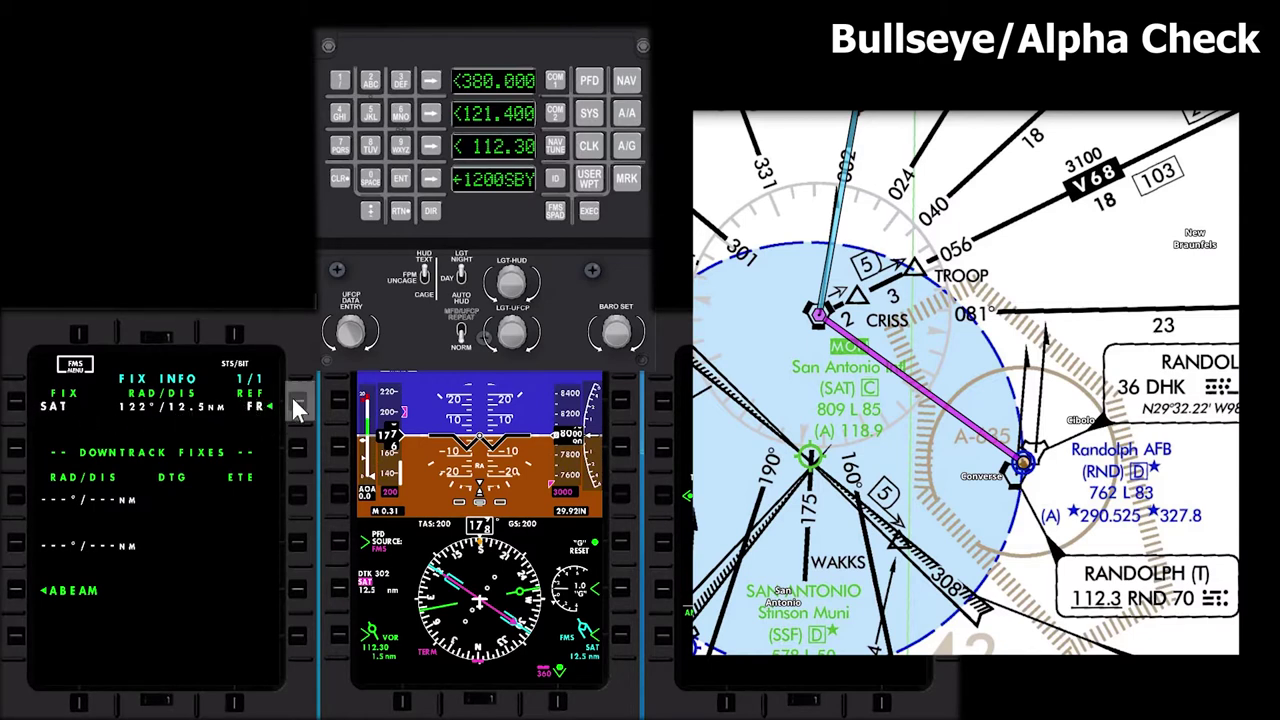
click(296, 405)
click(297, 404)
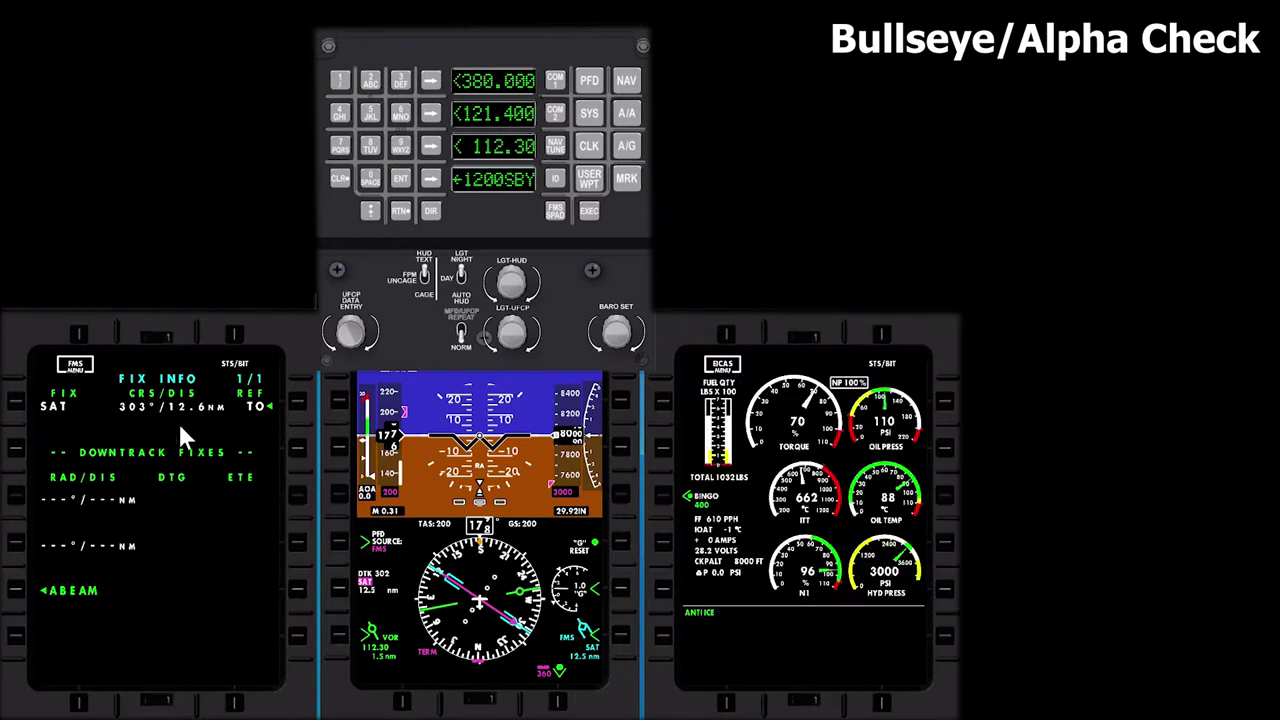
click(83, 331)
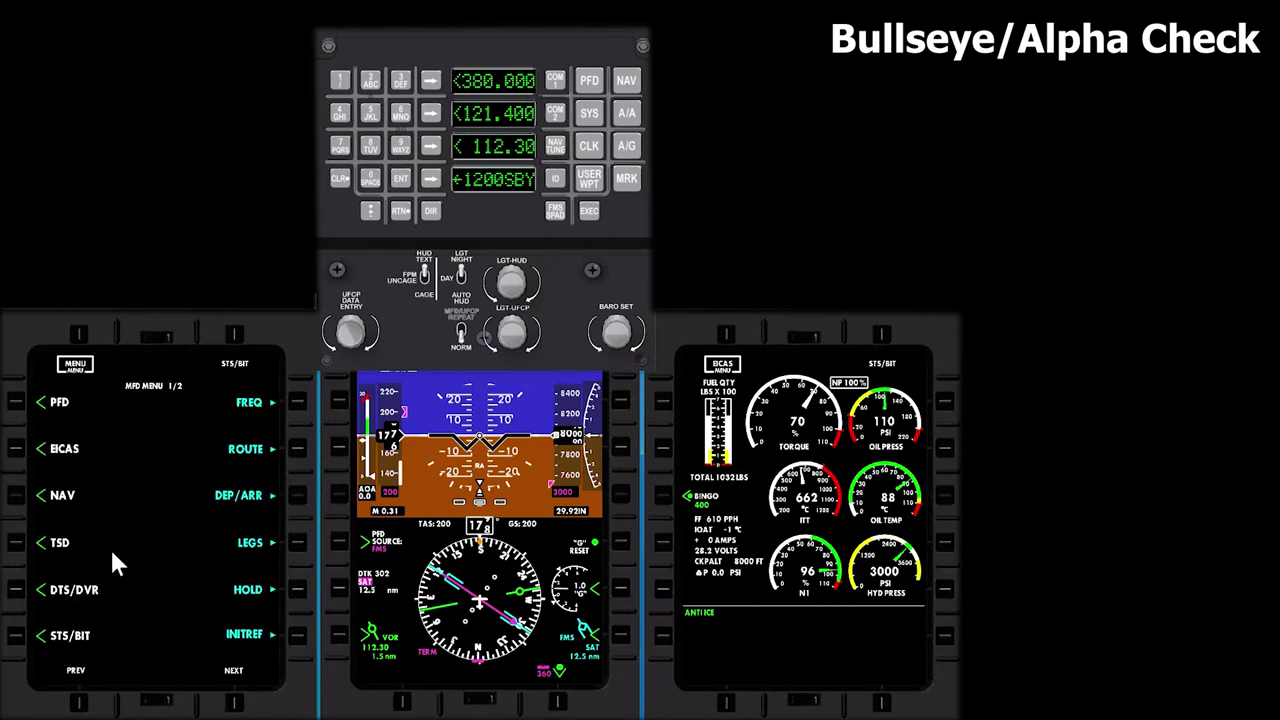
click(16, 495)
click(83, 331)
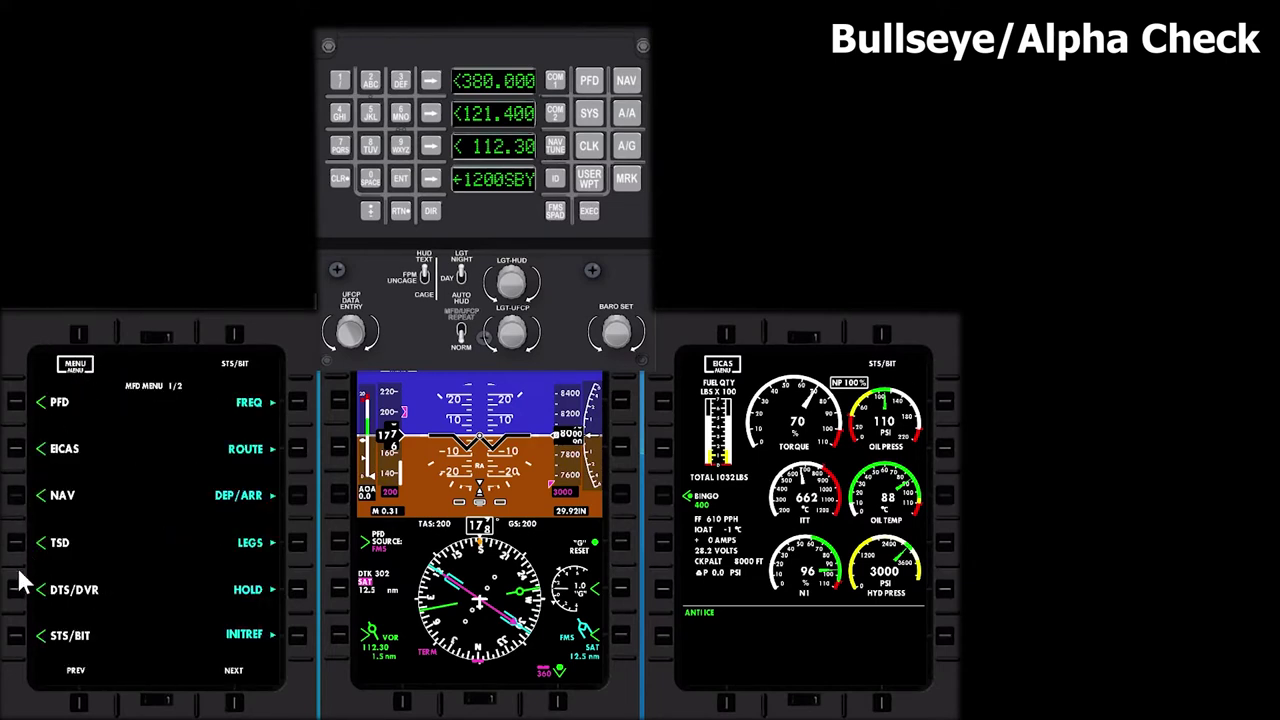
click(16, 497)
click(79, 700)
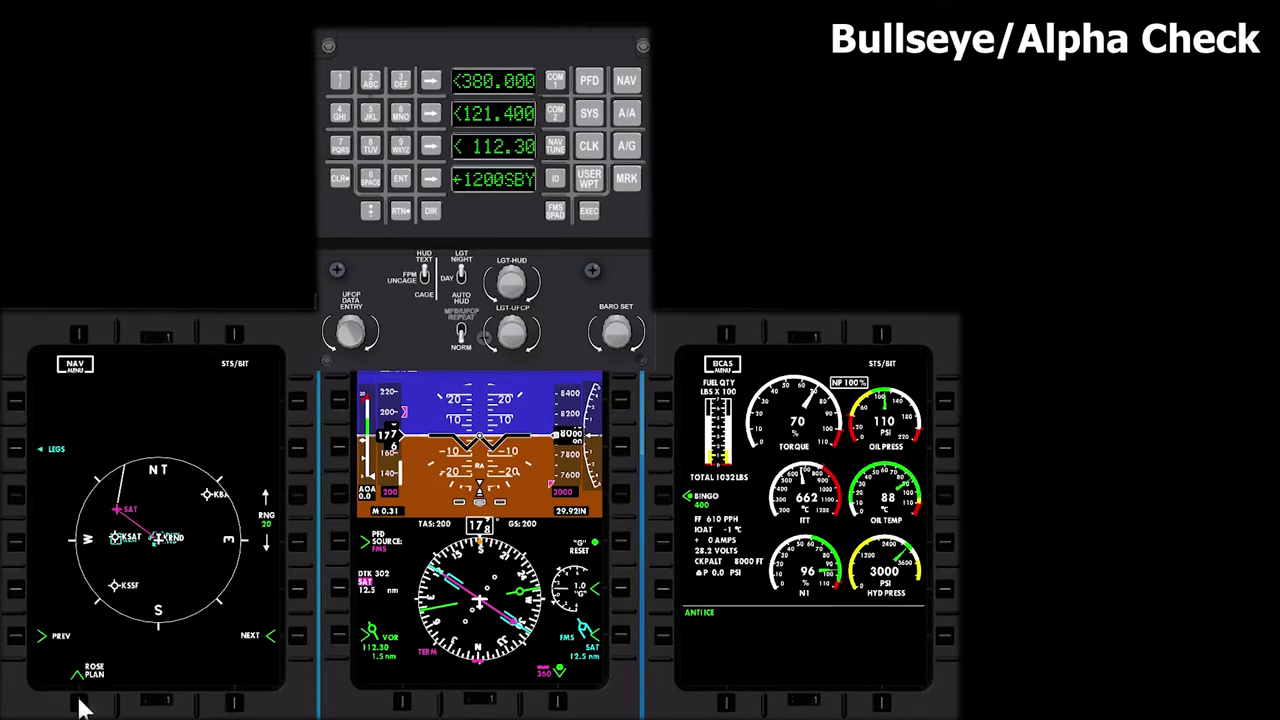
click(84, 327)
click(291, 494)
click(72, 325)
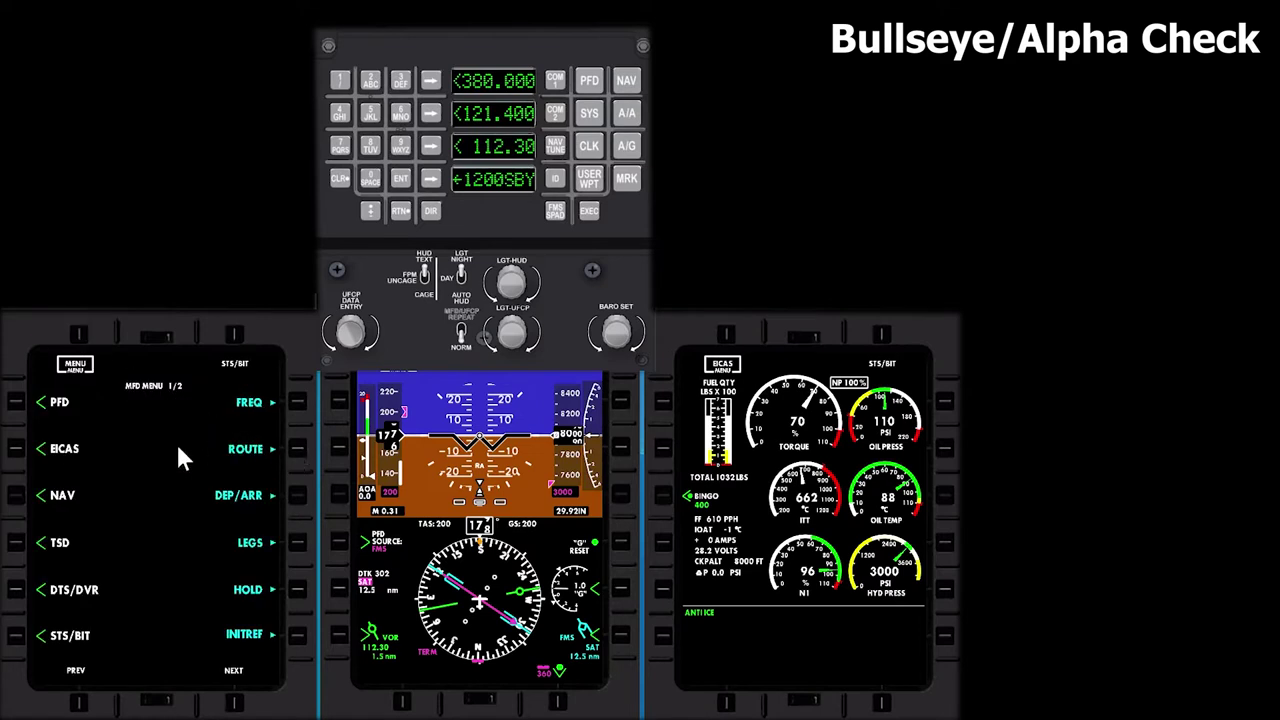
click(240, 703)
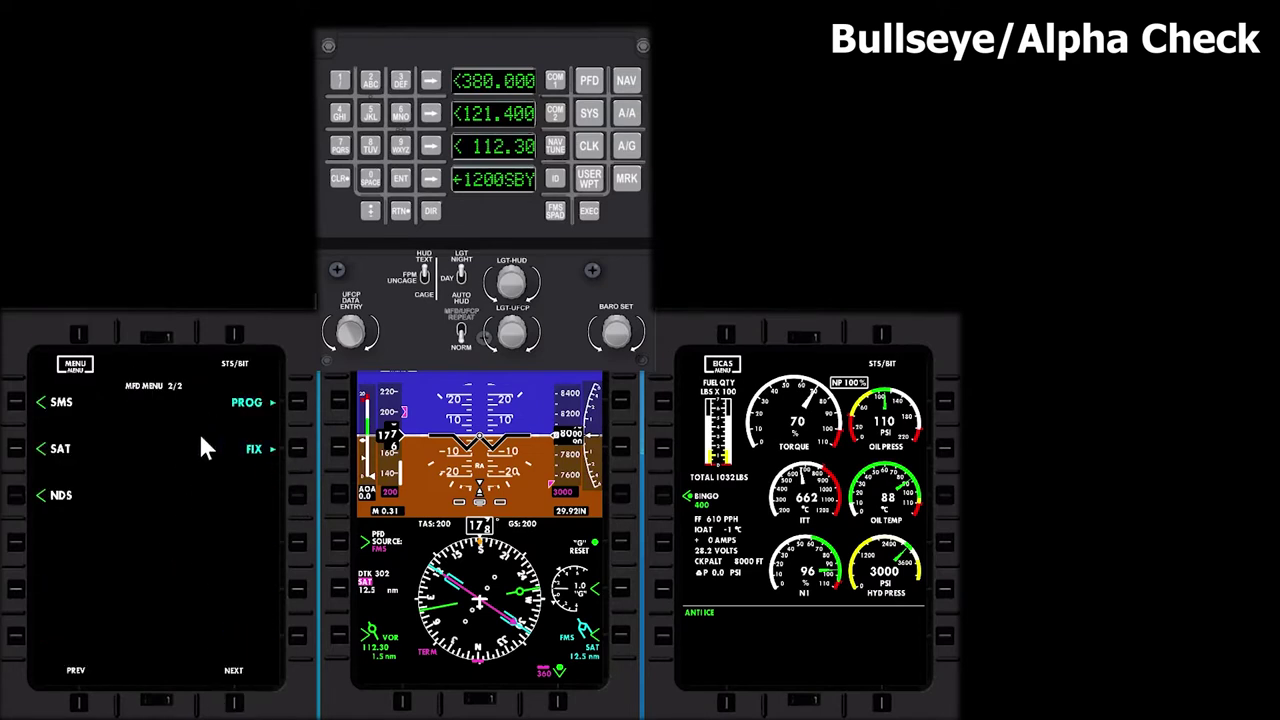
click(295, 449)
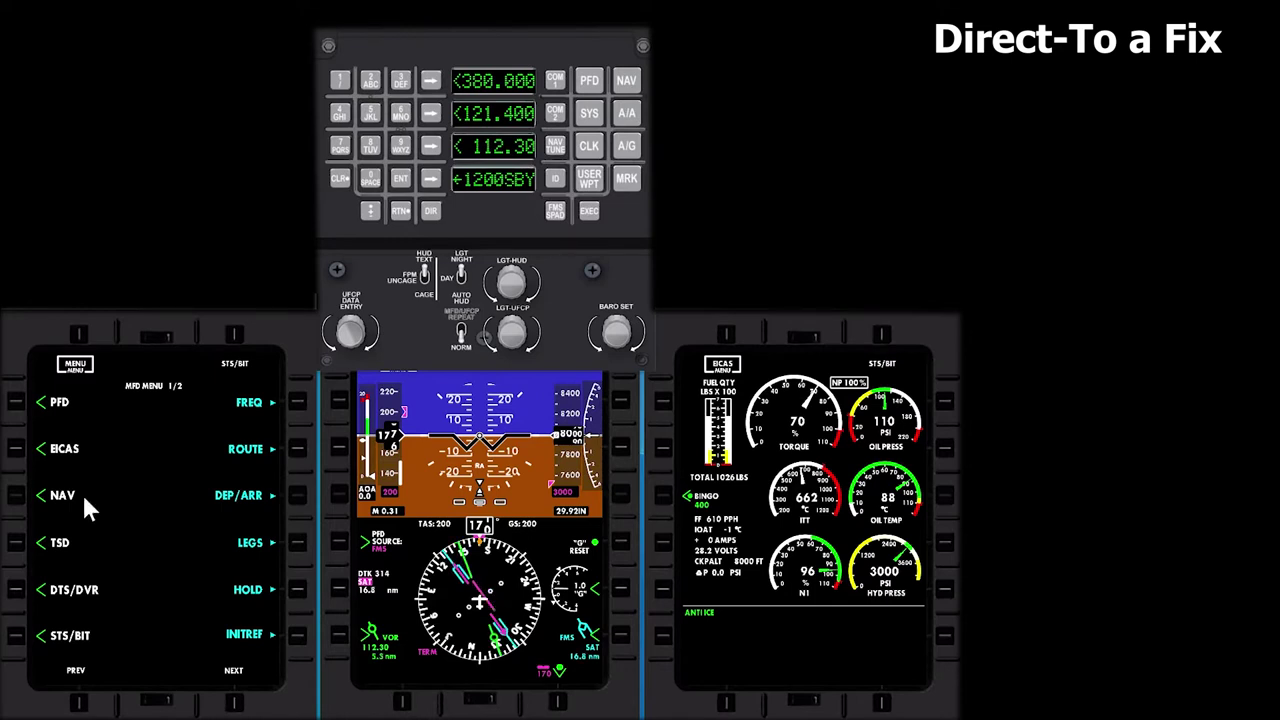
Show the route 1 legs SAT, GOBBY, AMUSE, BASIS and SLIMM
click(273, 531)
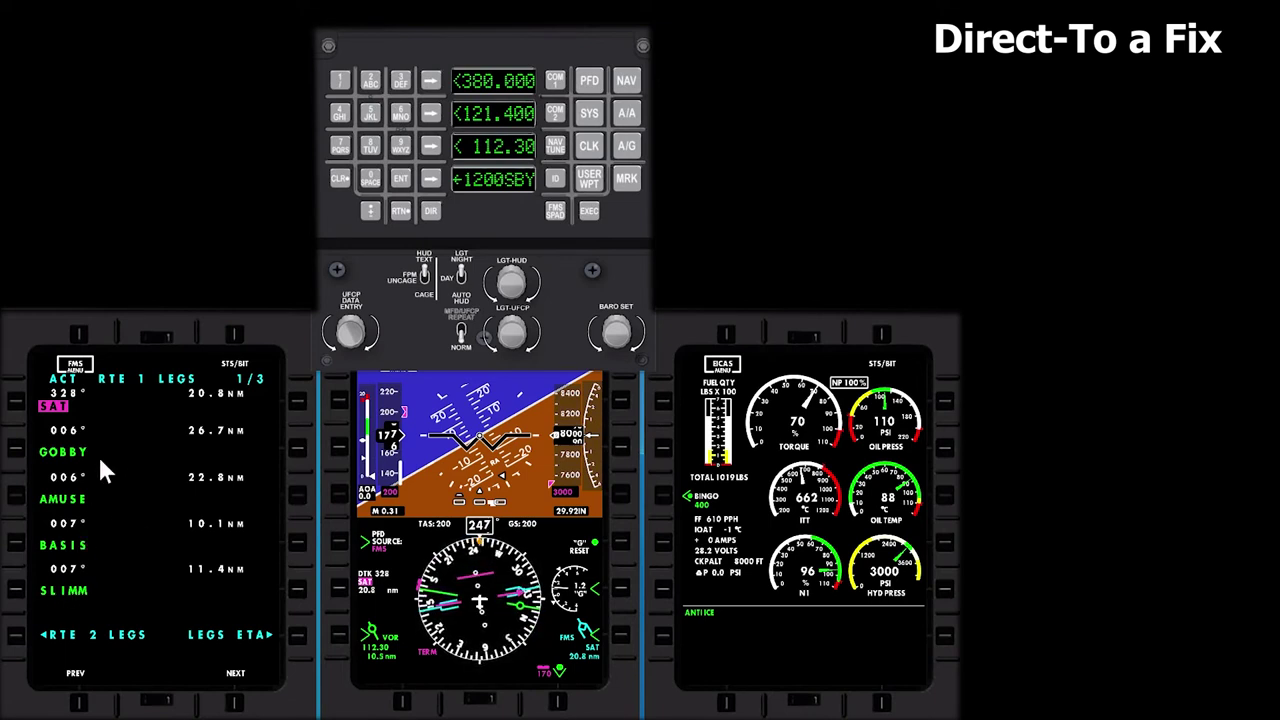
Go direct to GOBBY on a 351° track and view it on the tactical situation map
click(15, 450)
click(17, 396)
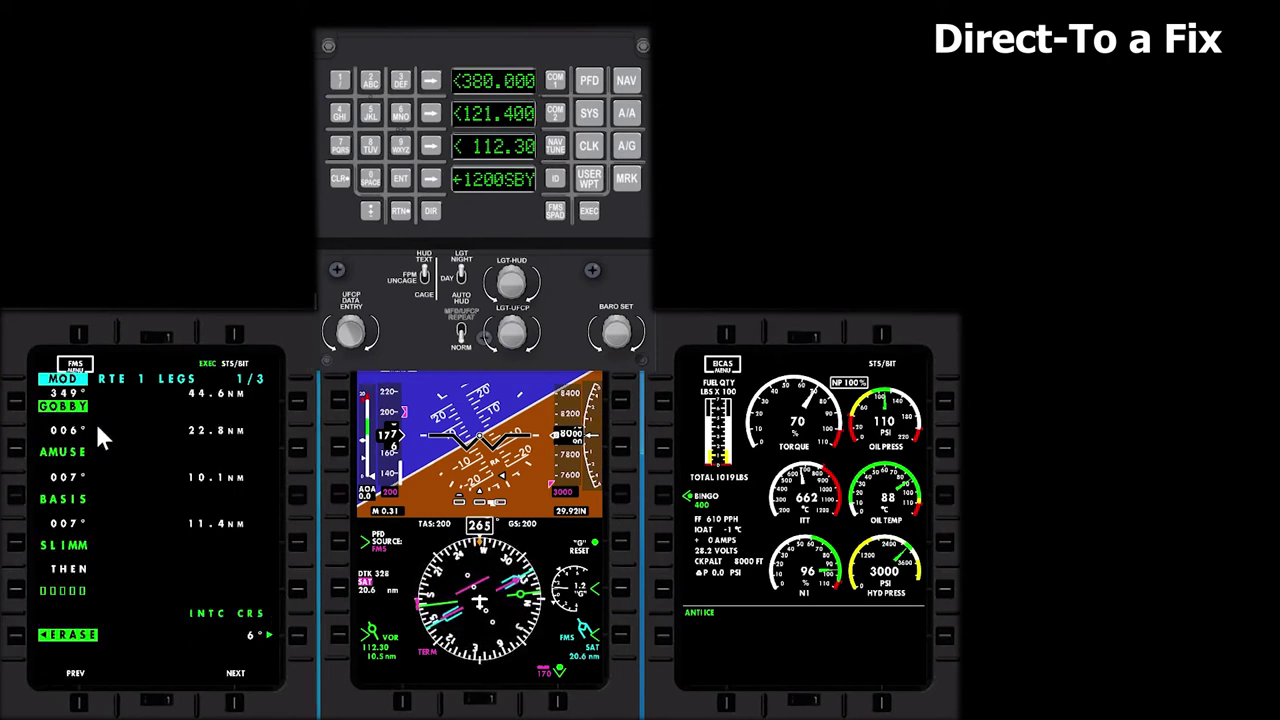
click(590, 211)
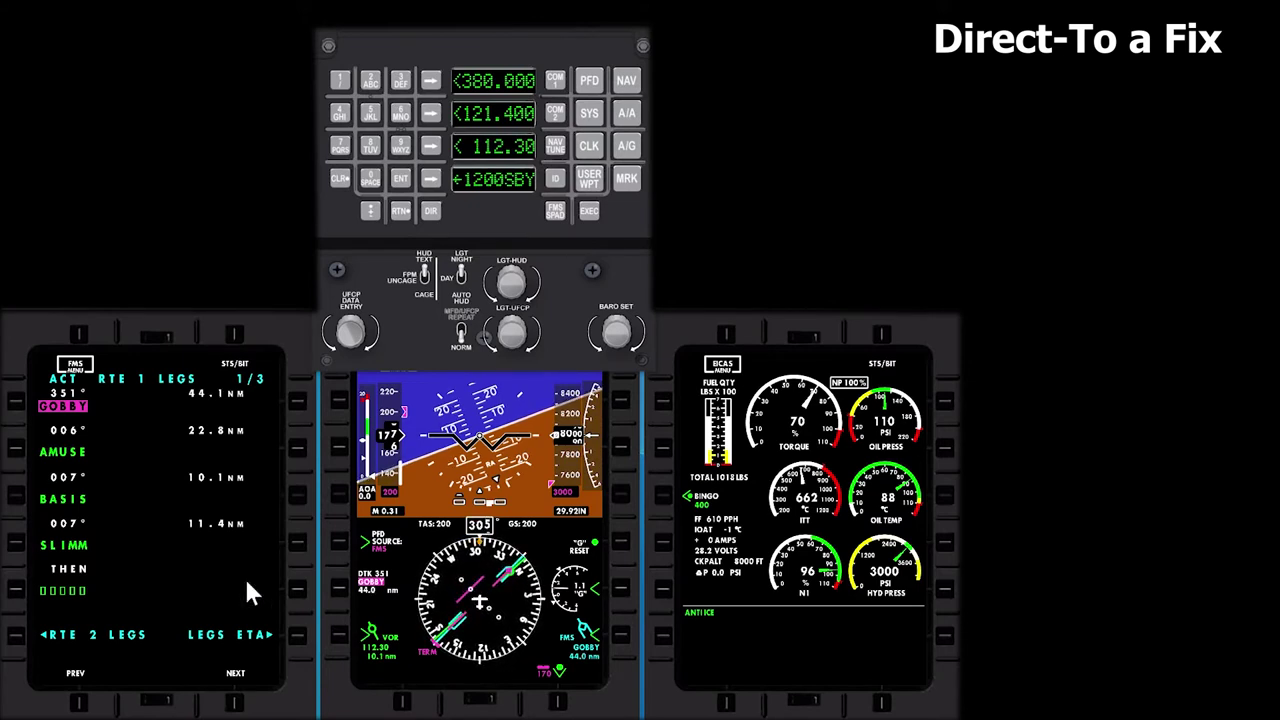
click(78, 335)
click(17, 540)
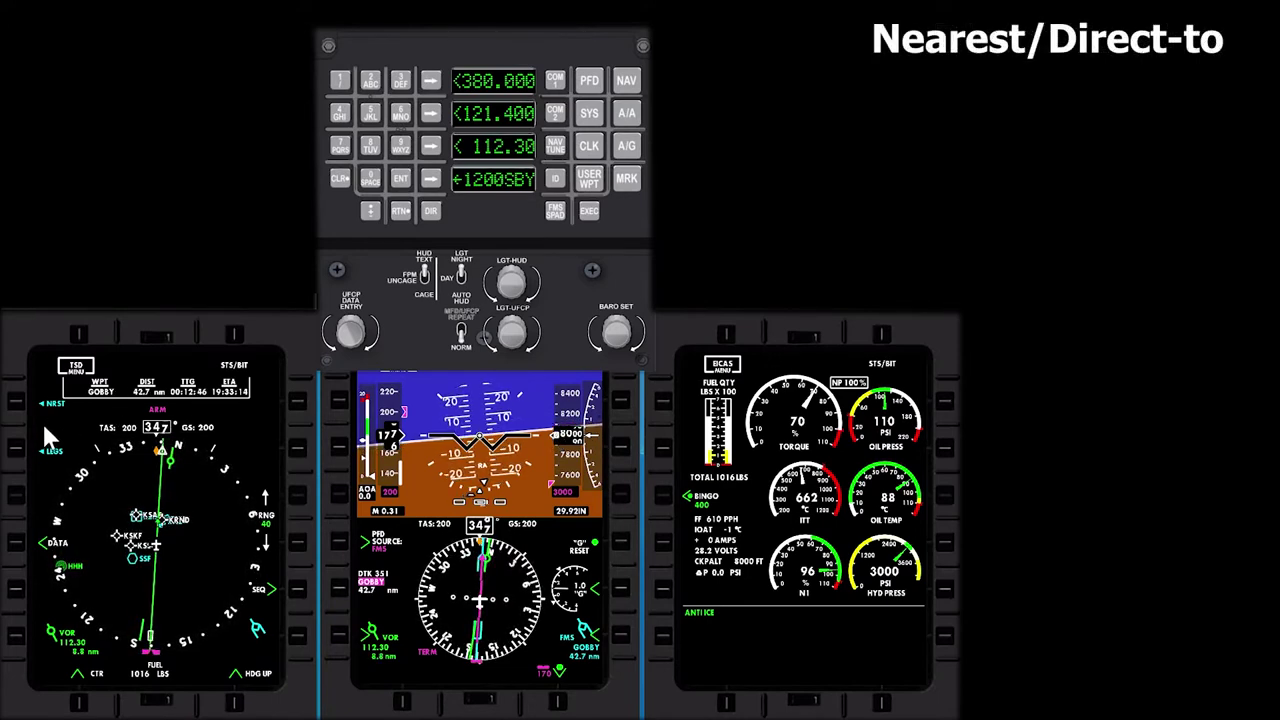
Bring up the NEAREST facilities page from the tactical situation display
click(15, 402)
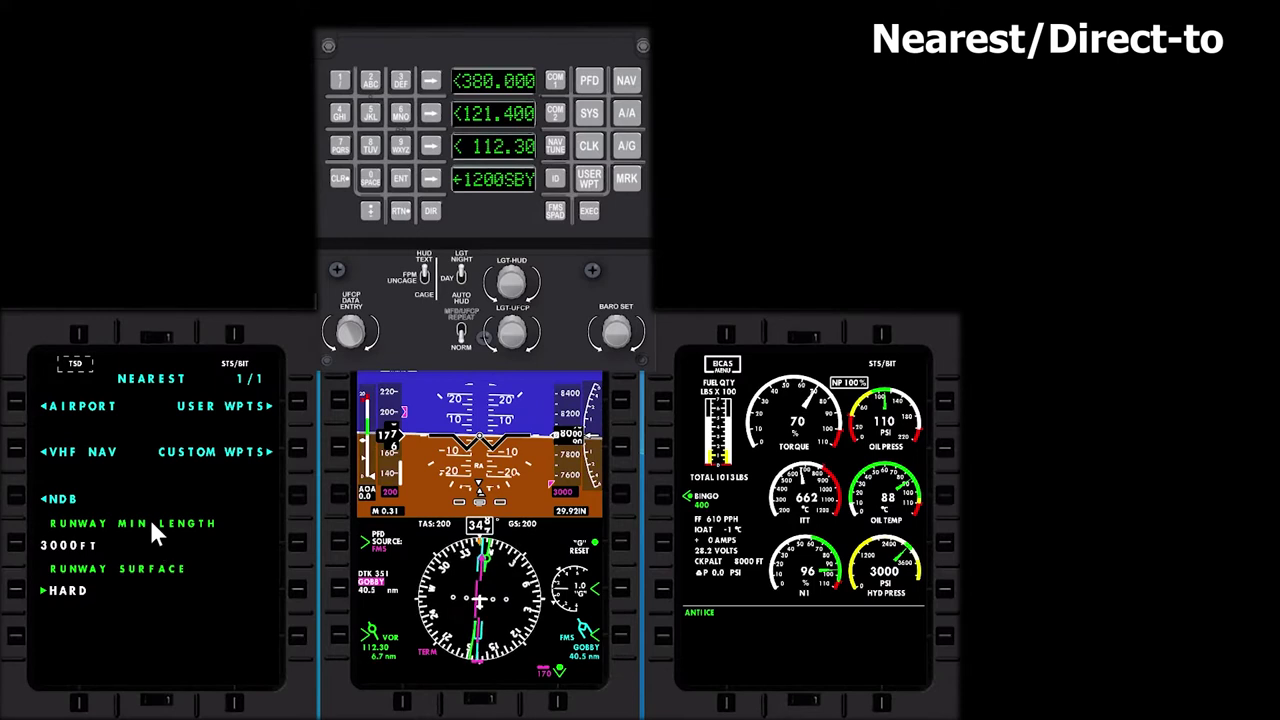
From the nearest-airports list, fly direct to KSAT on a 289° track, 9.5 NM away
click(15, 407)
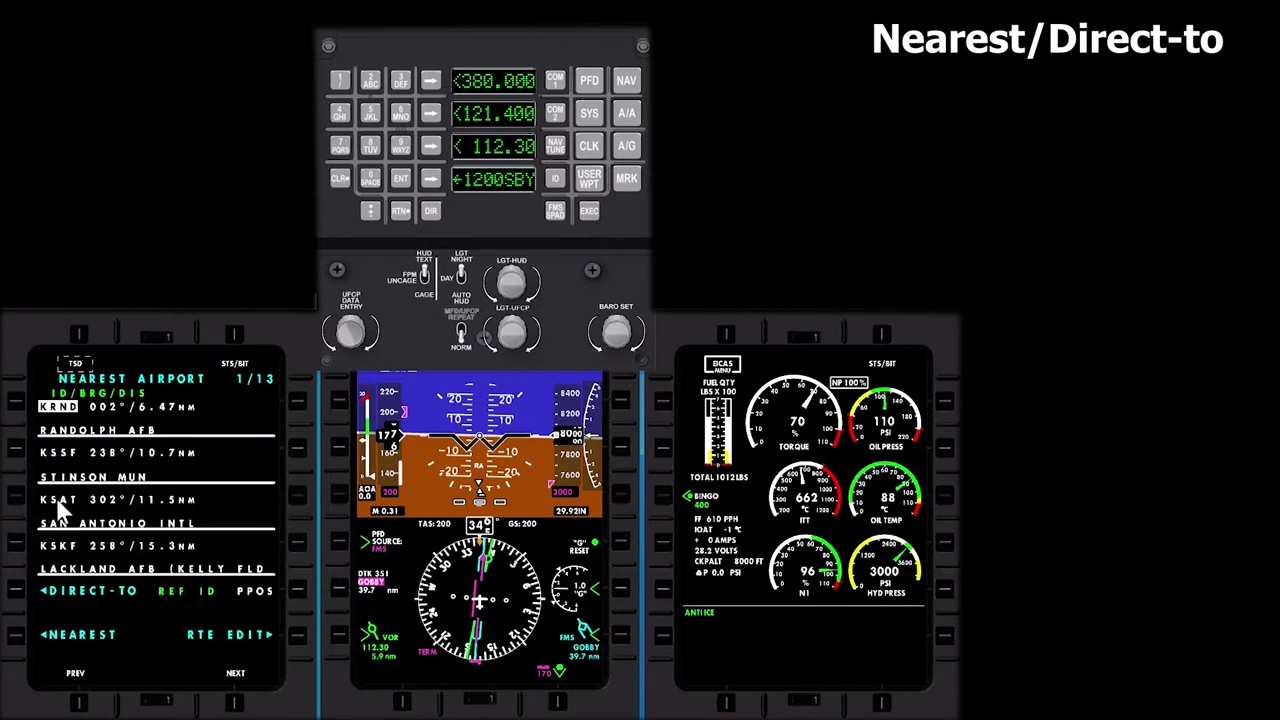
scroll(58, 430, down, 1)
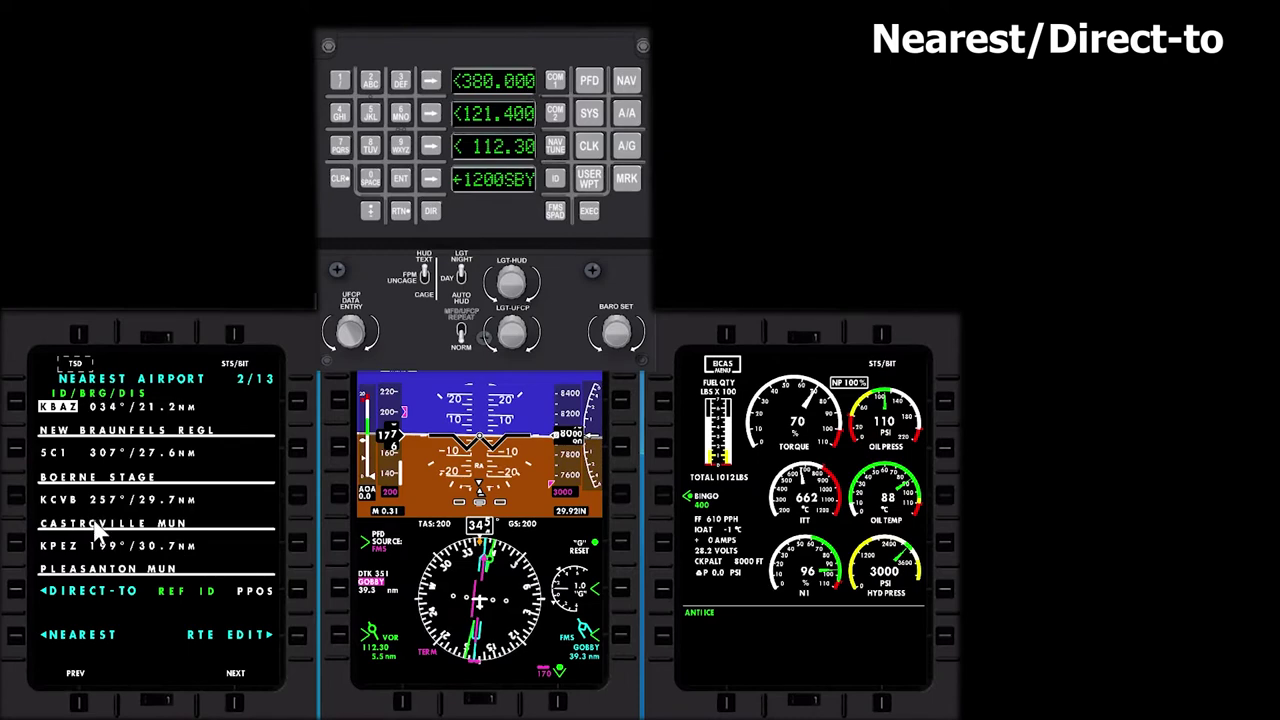
click(80, 702)
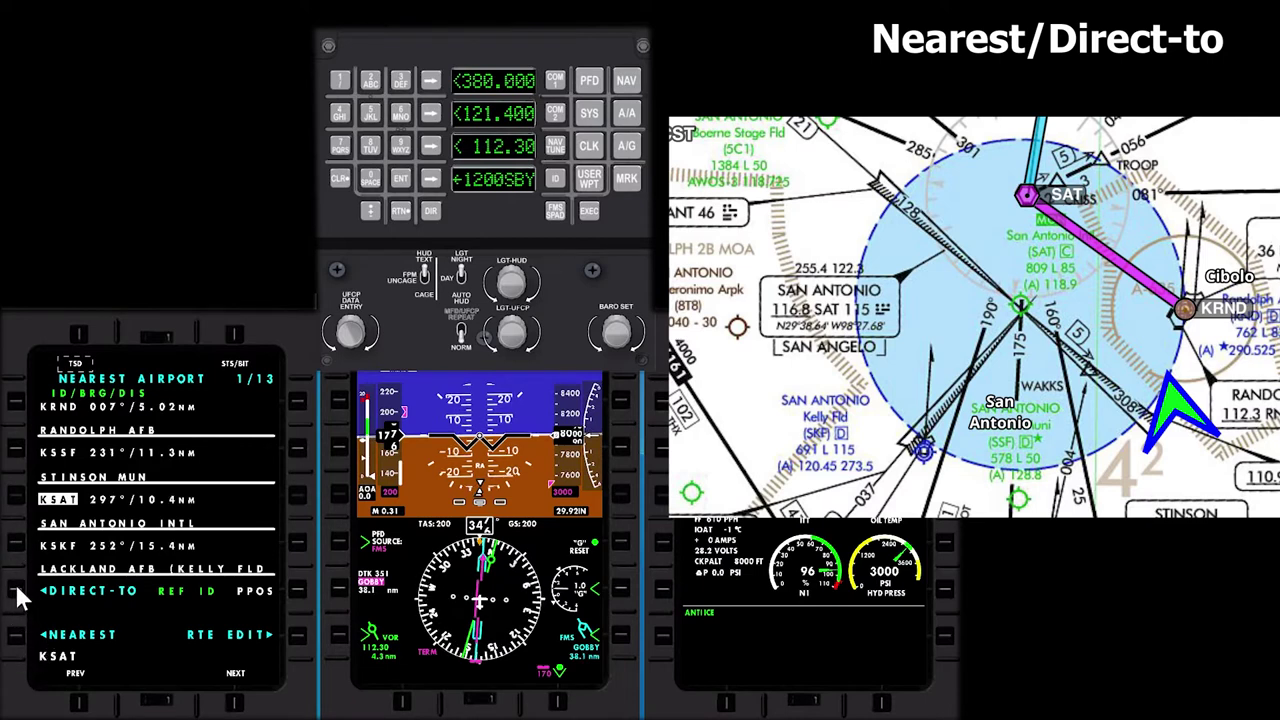
click(16, 591)
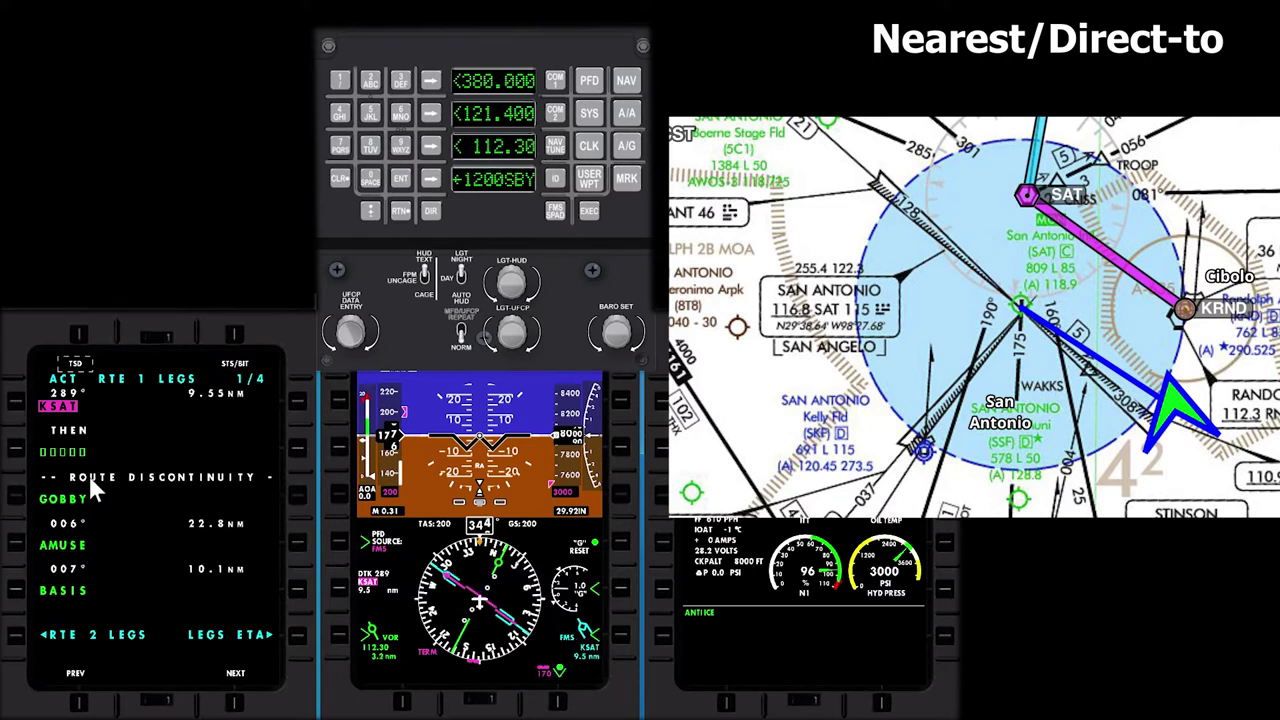
Restore GOBBY as Route 1's first leg, execute it, and show the TSD map
click(14, 497)
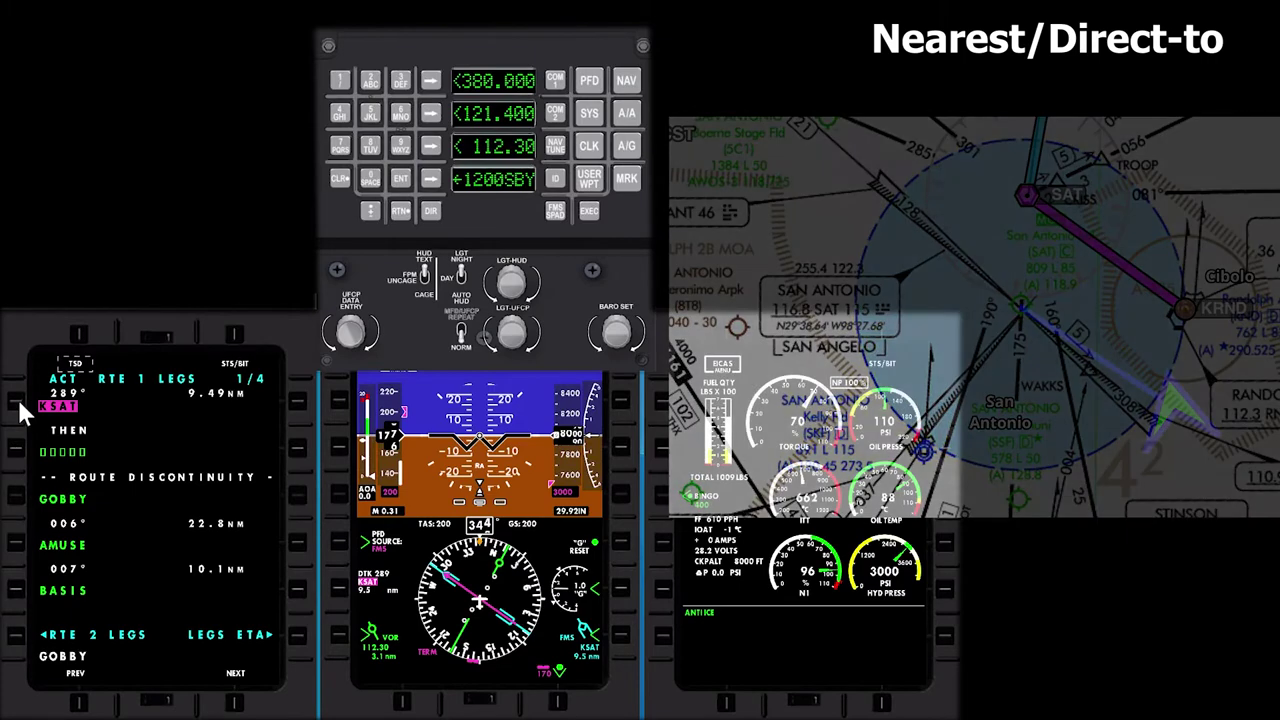
click(14, 400)
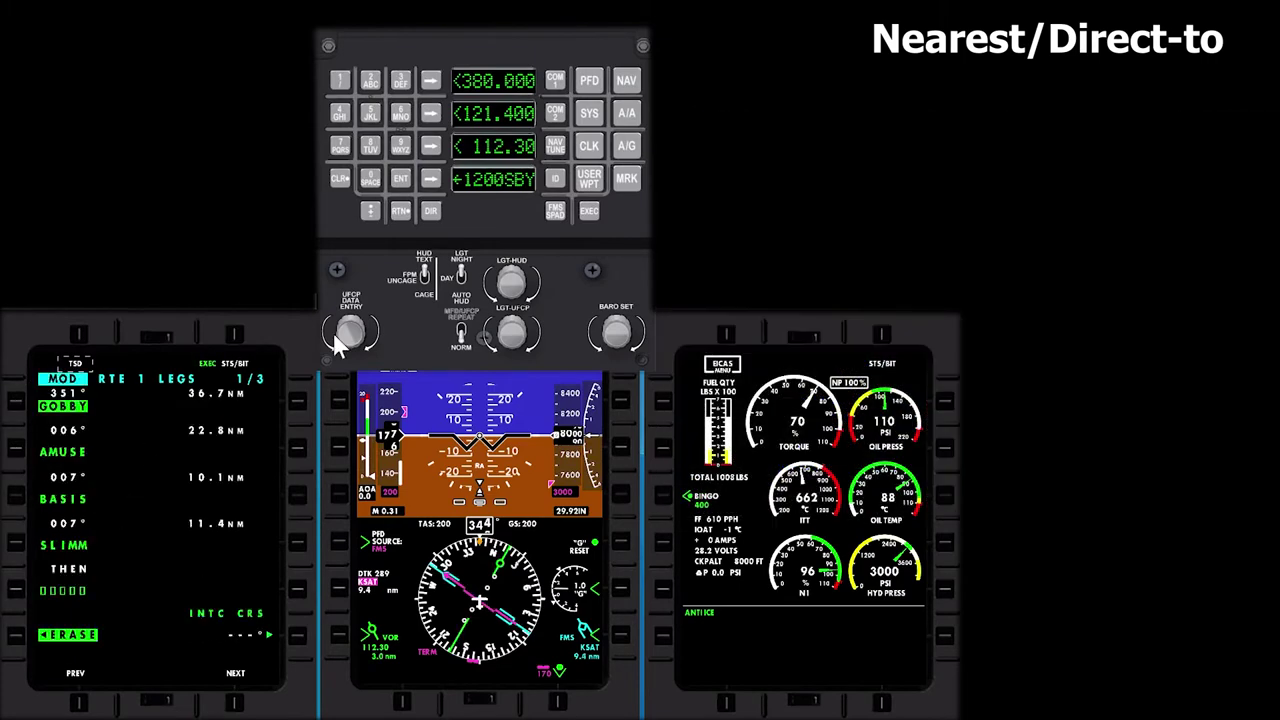
click(589, 212)
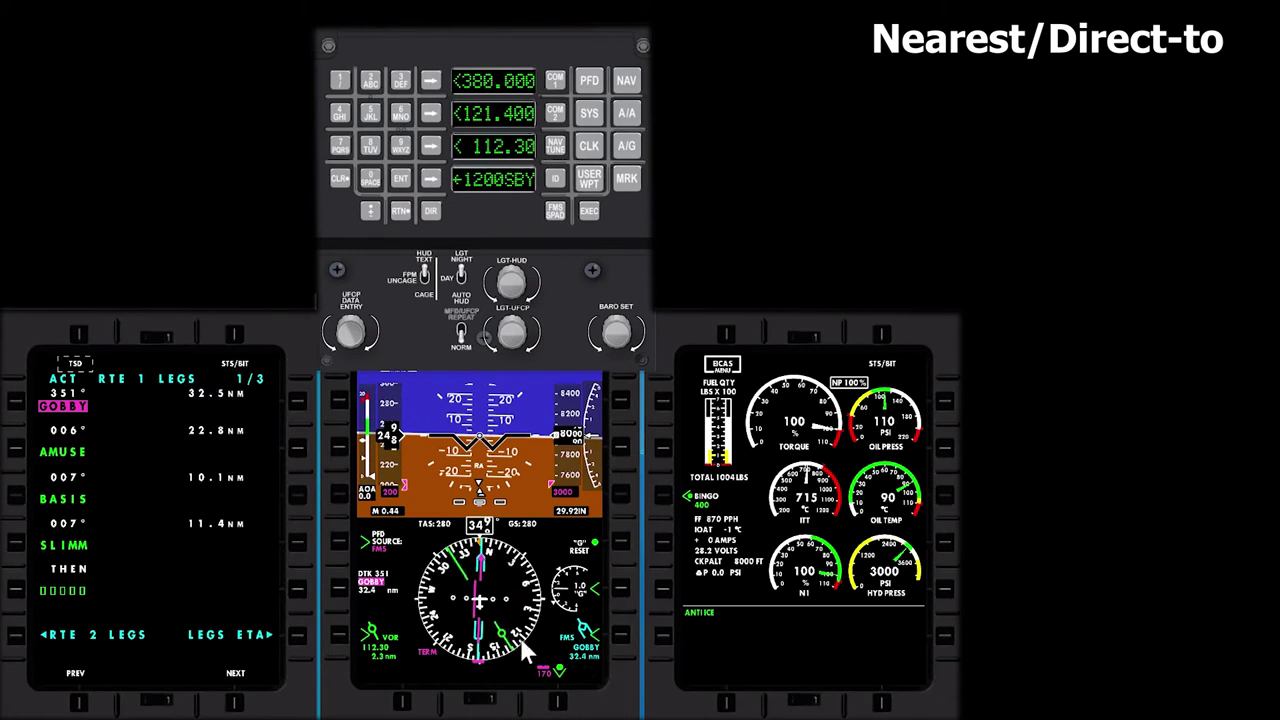
click(82, 332)
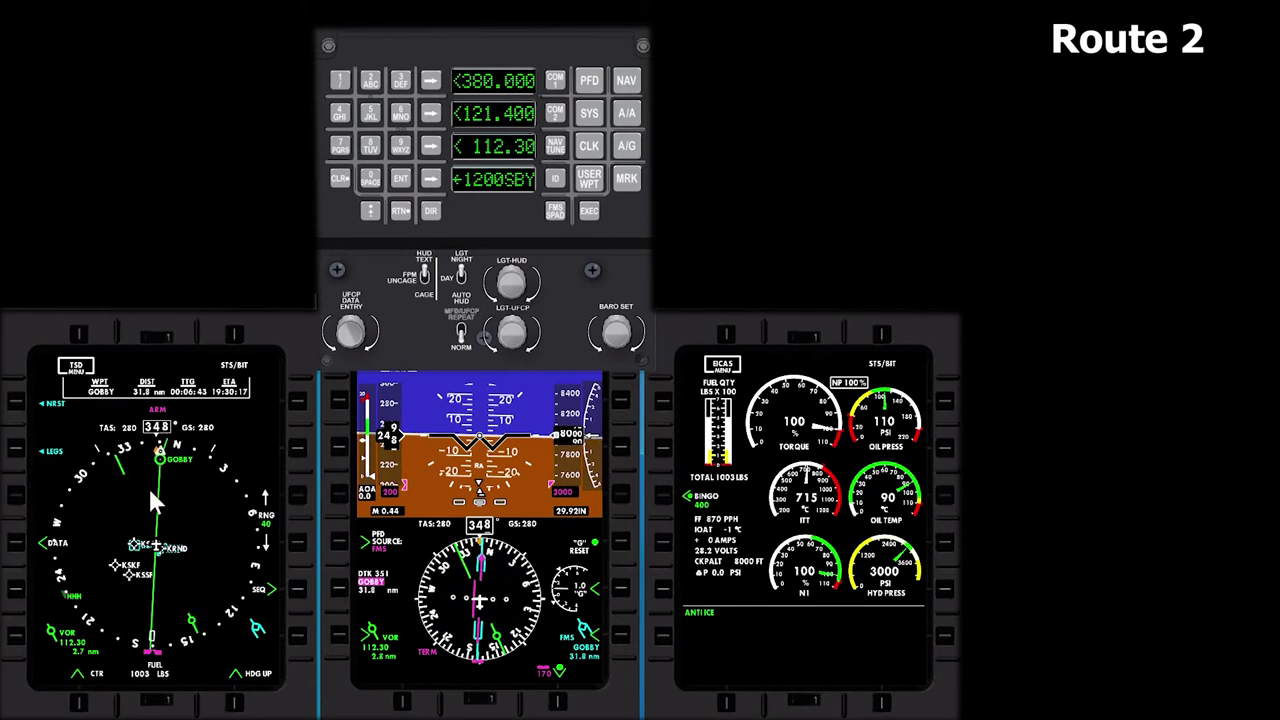
On the Route 2 page, enter KGRK as the origin
click(81, 333)
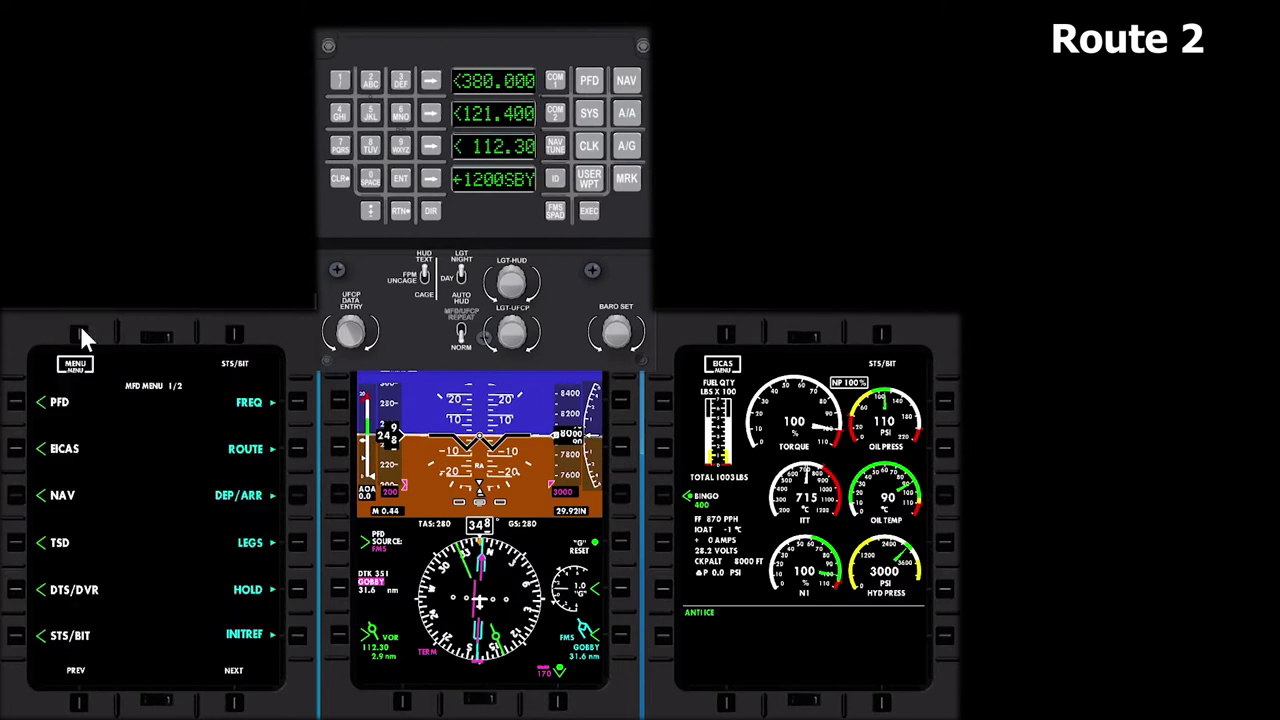
click(297, 447)
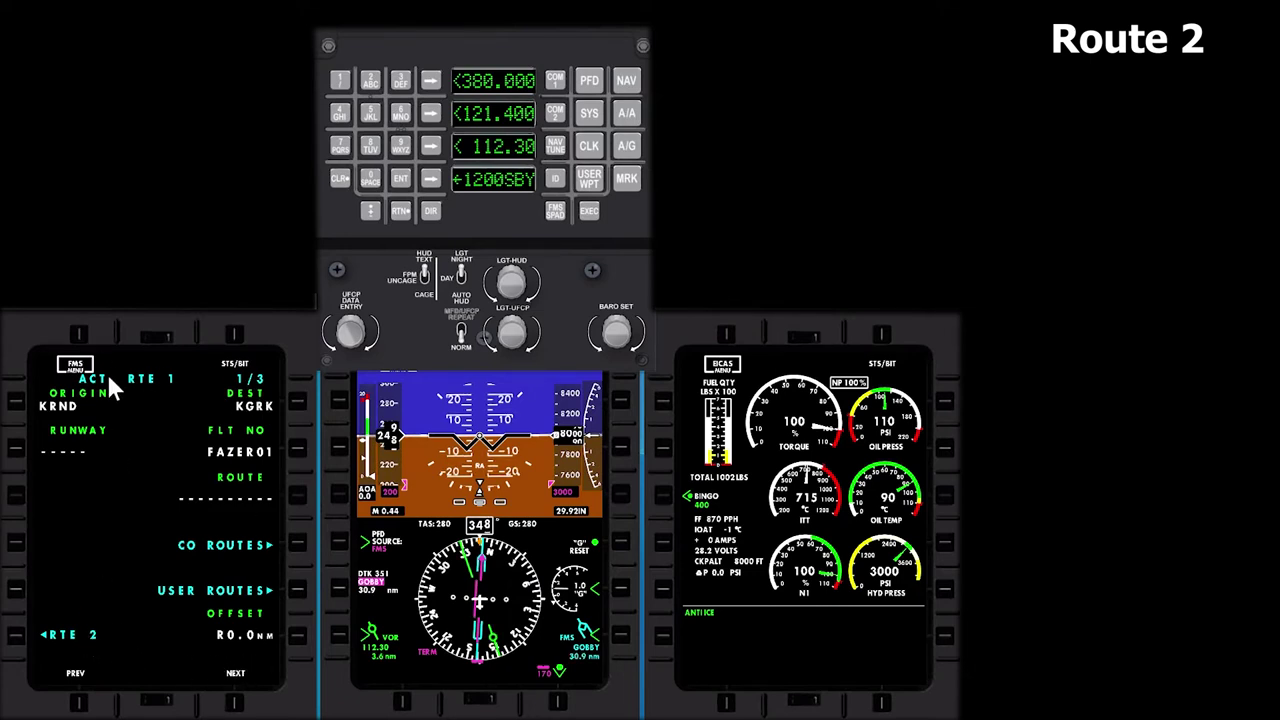
click(13, 638)
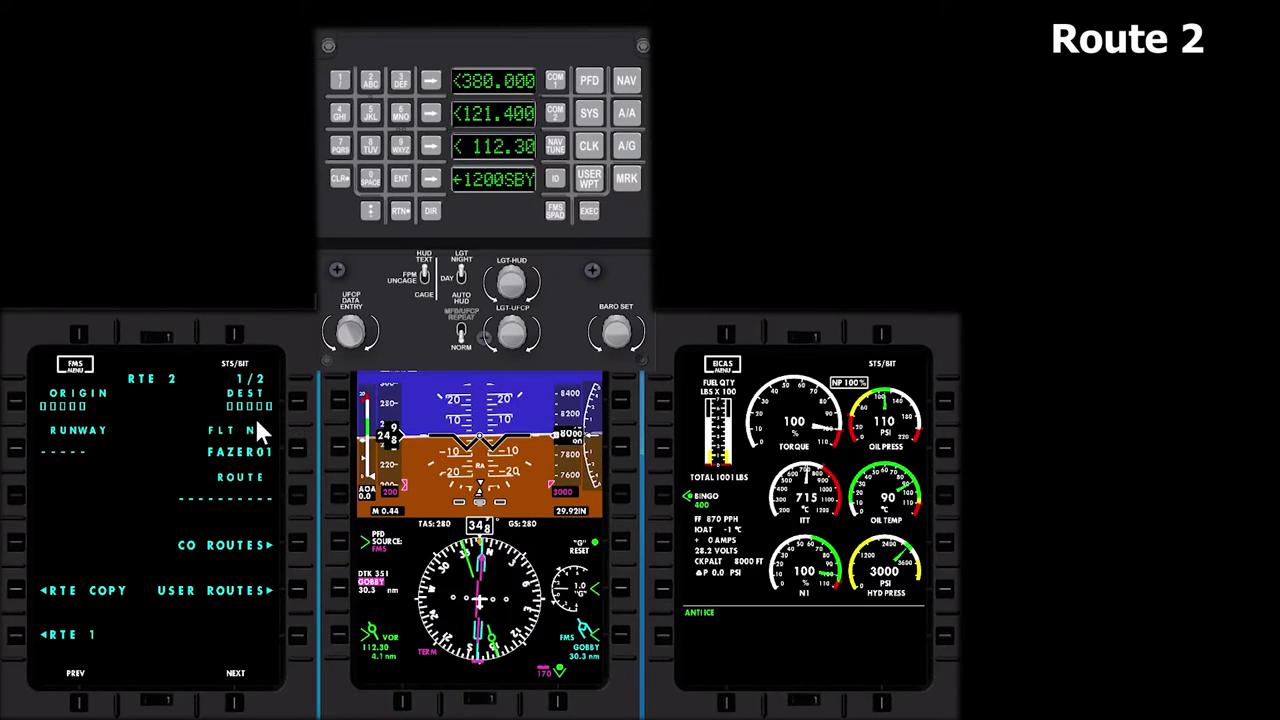
click(72, 364)
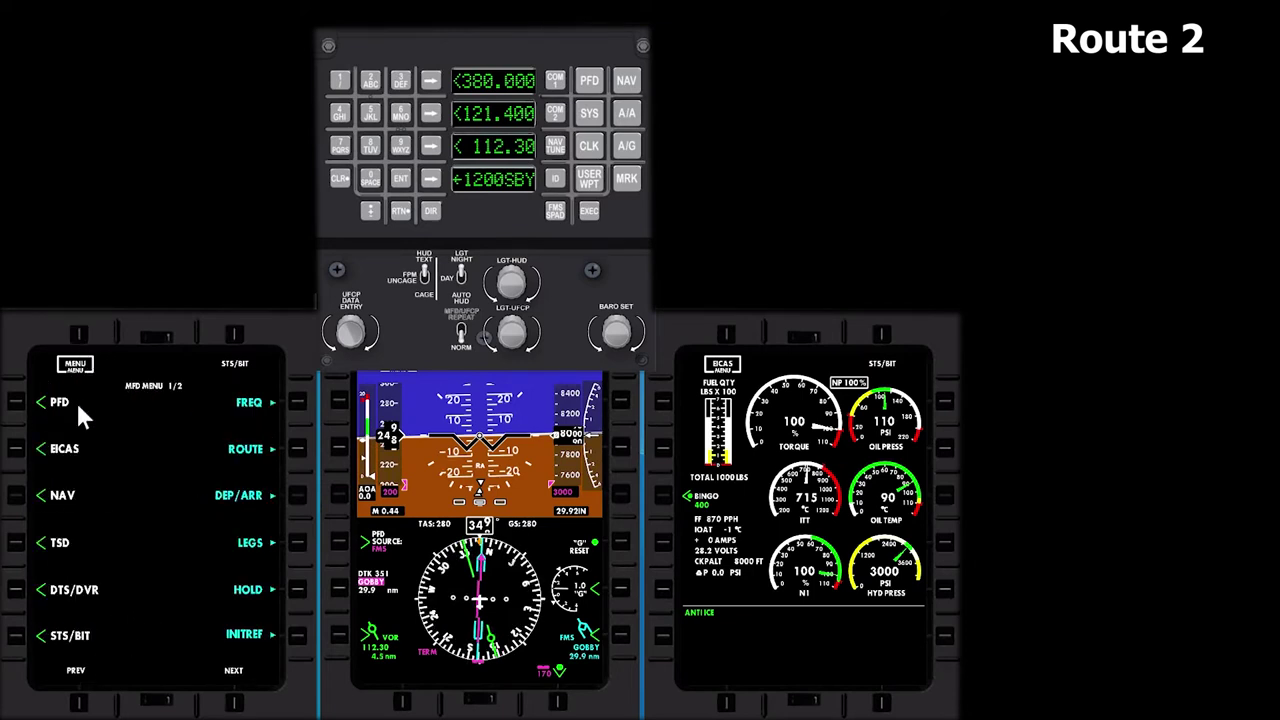
click(293, 446)
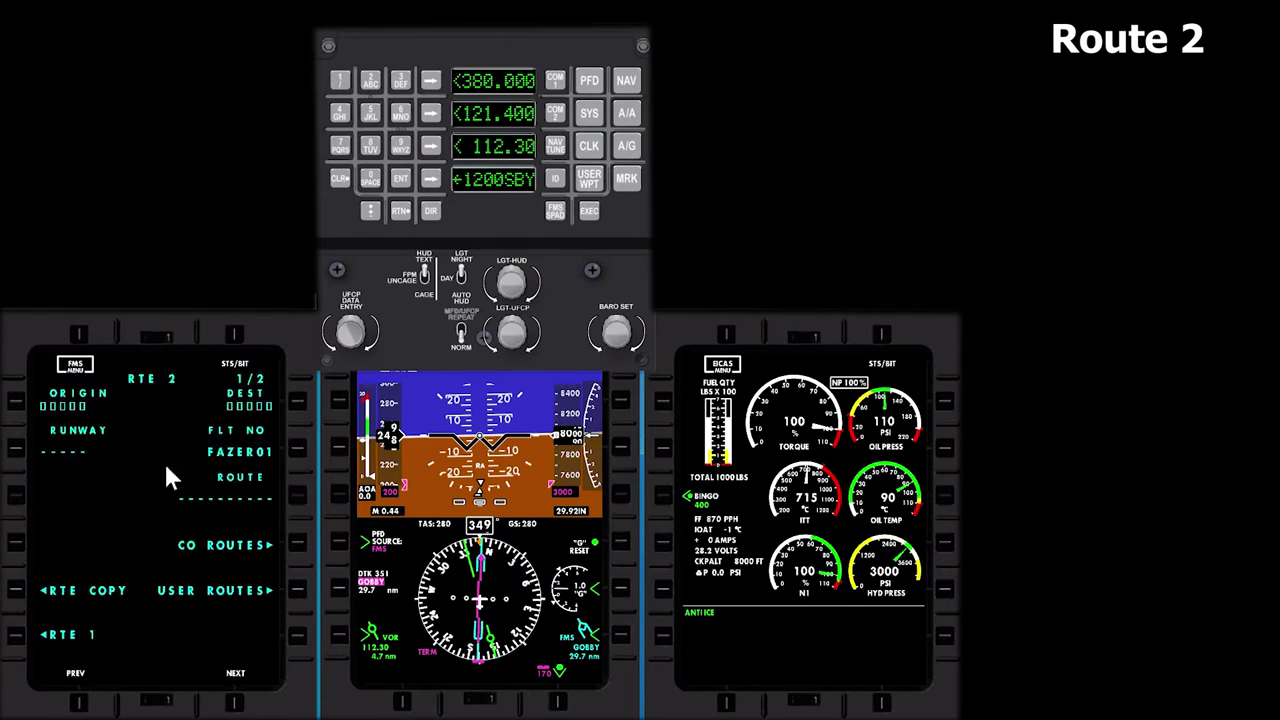
click(16, 638)
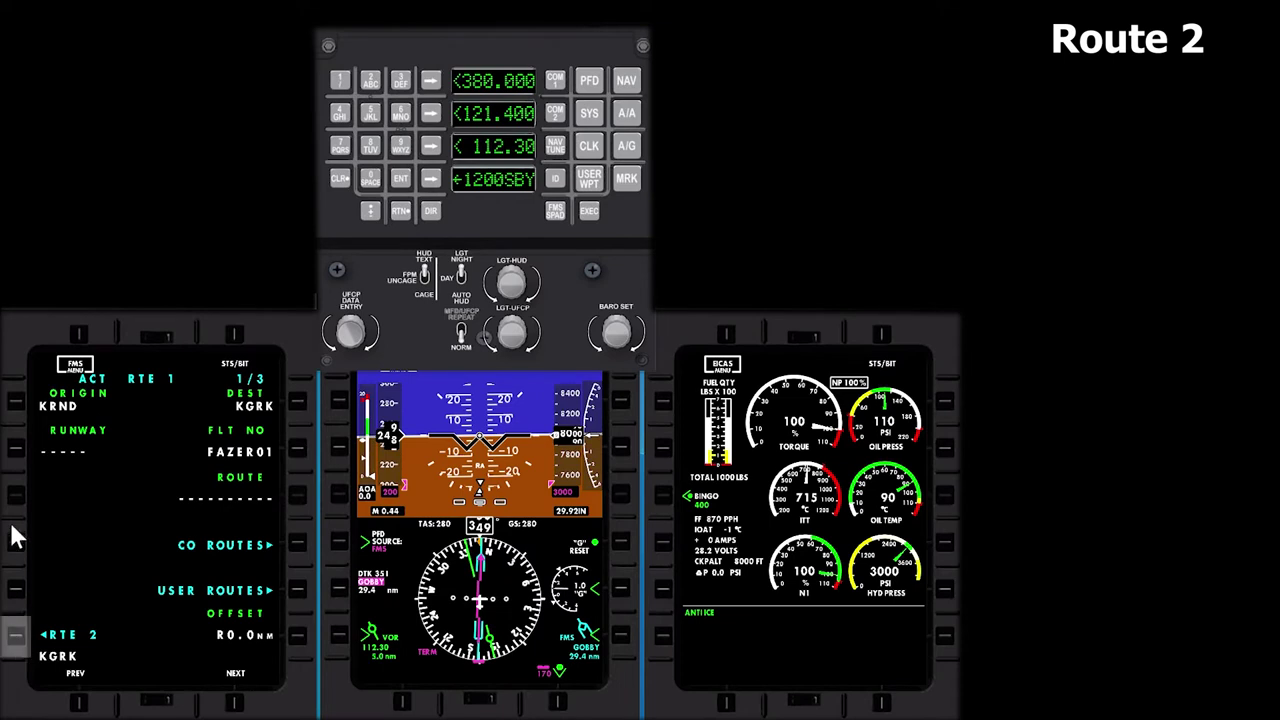
click(14, 400)
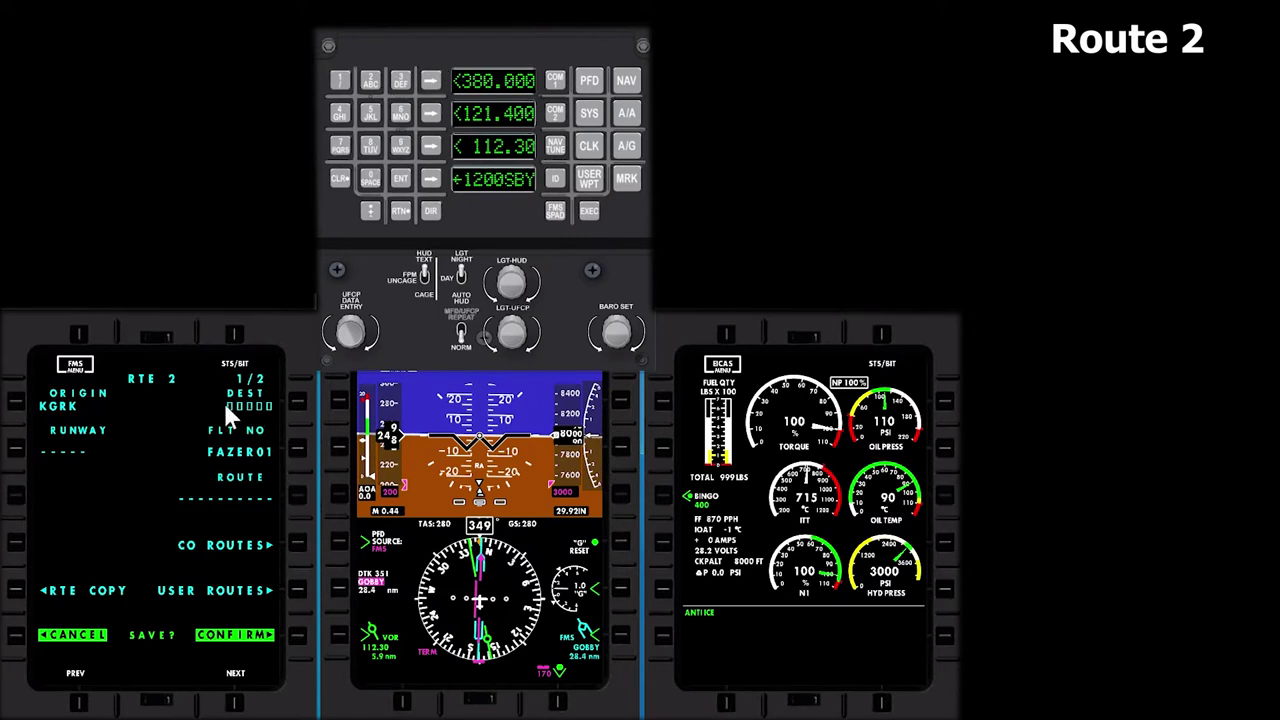
Copy KRND from the TSD nearest-airports list into the scratchpad
click(81, 342)
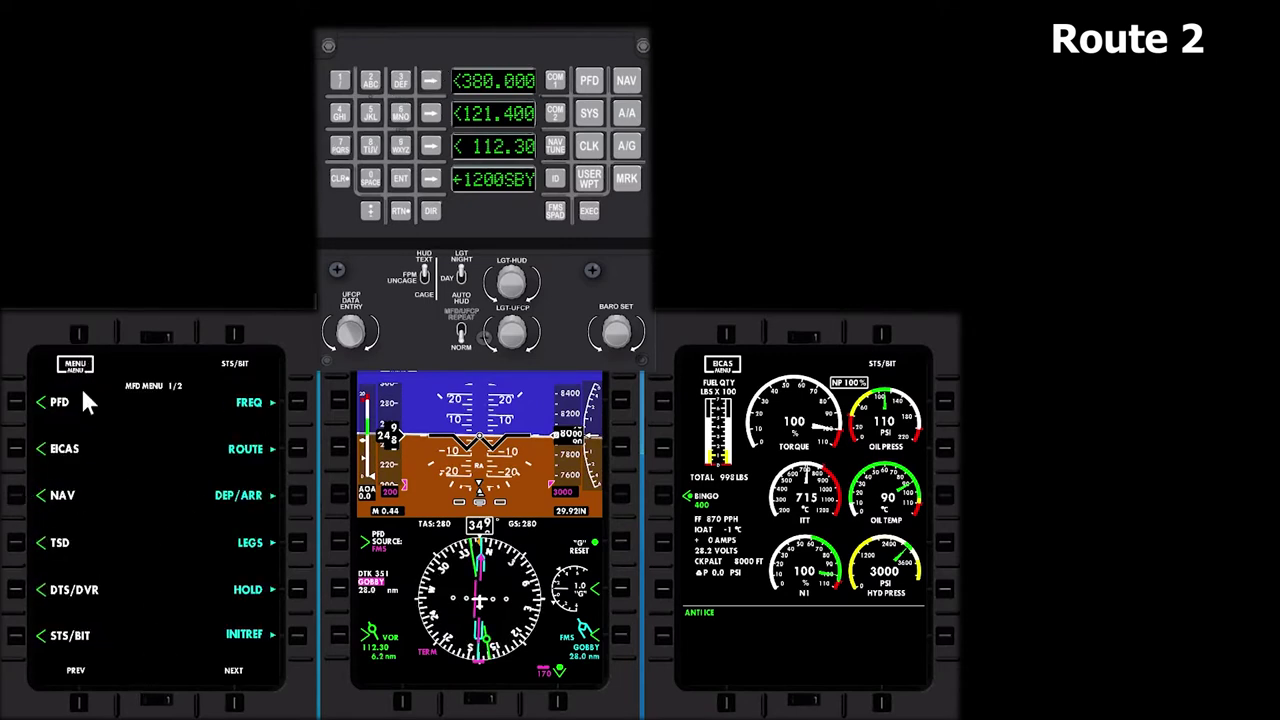
click(15, 542)
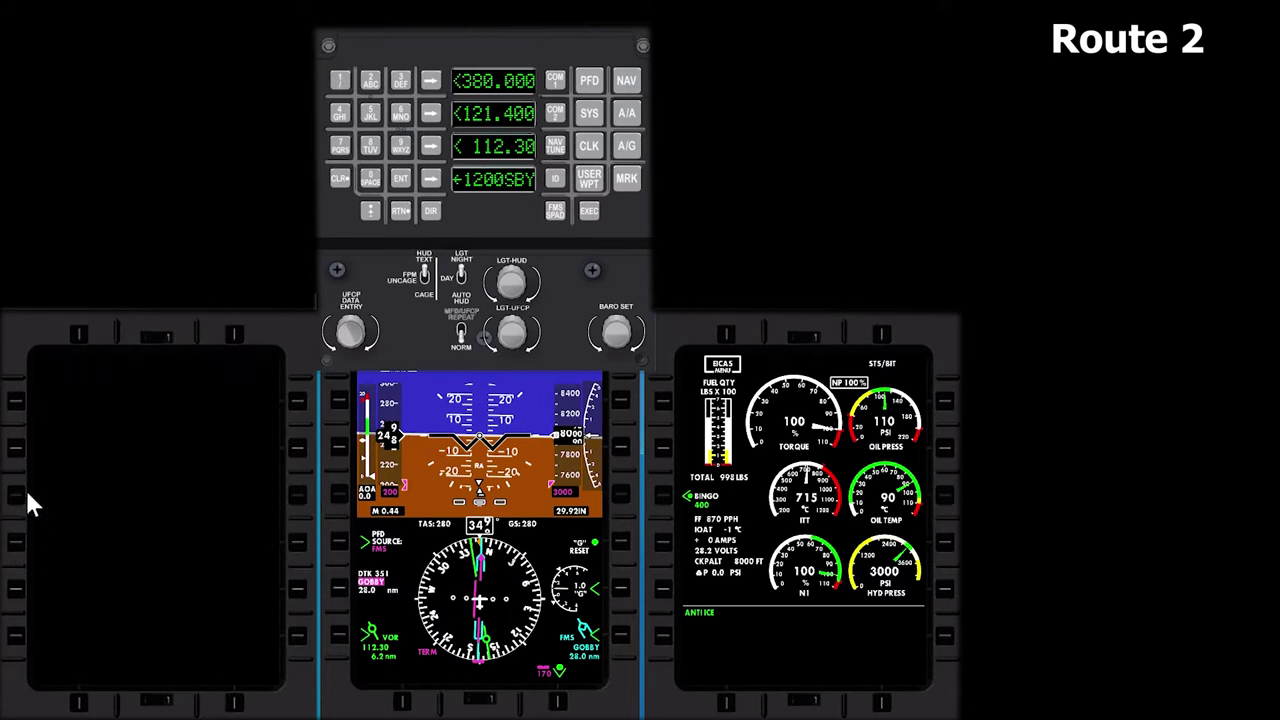
click(14, 401)
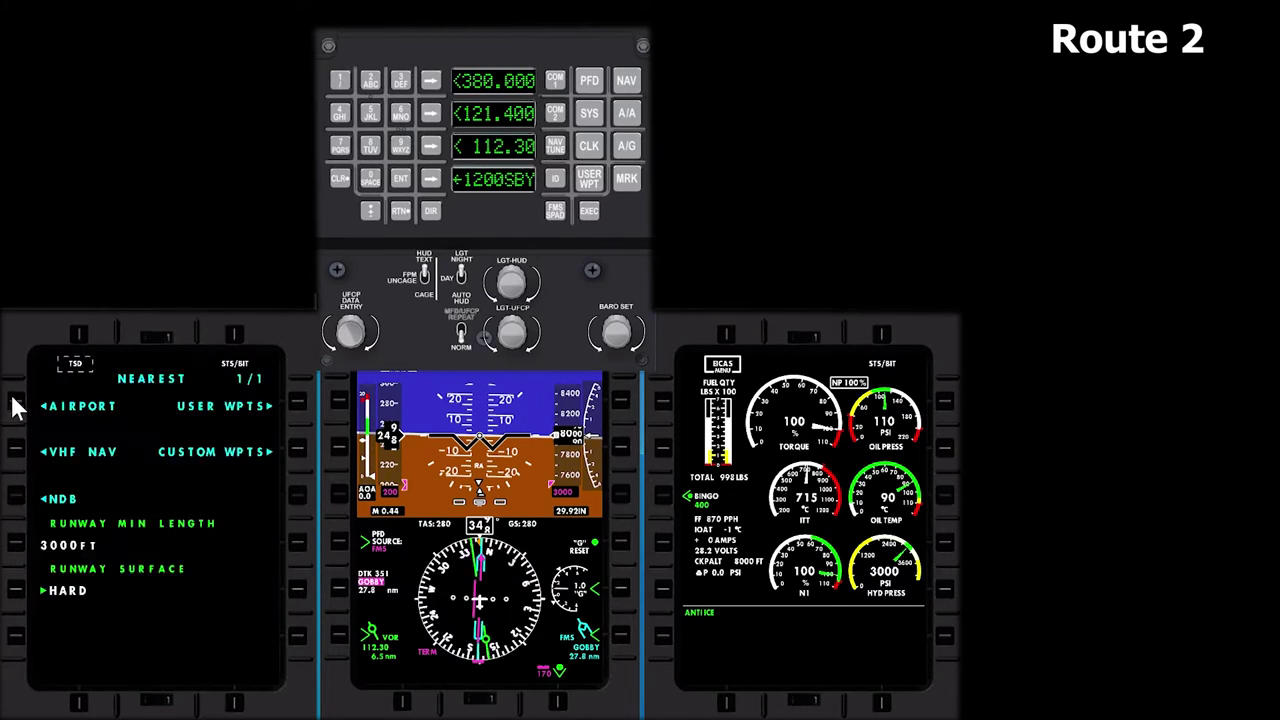
click(14, 405)
click(14, 406)
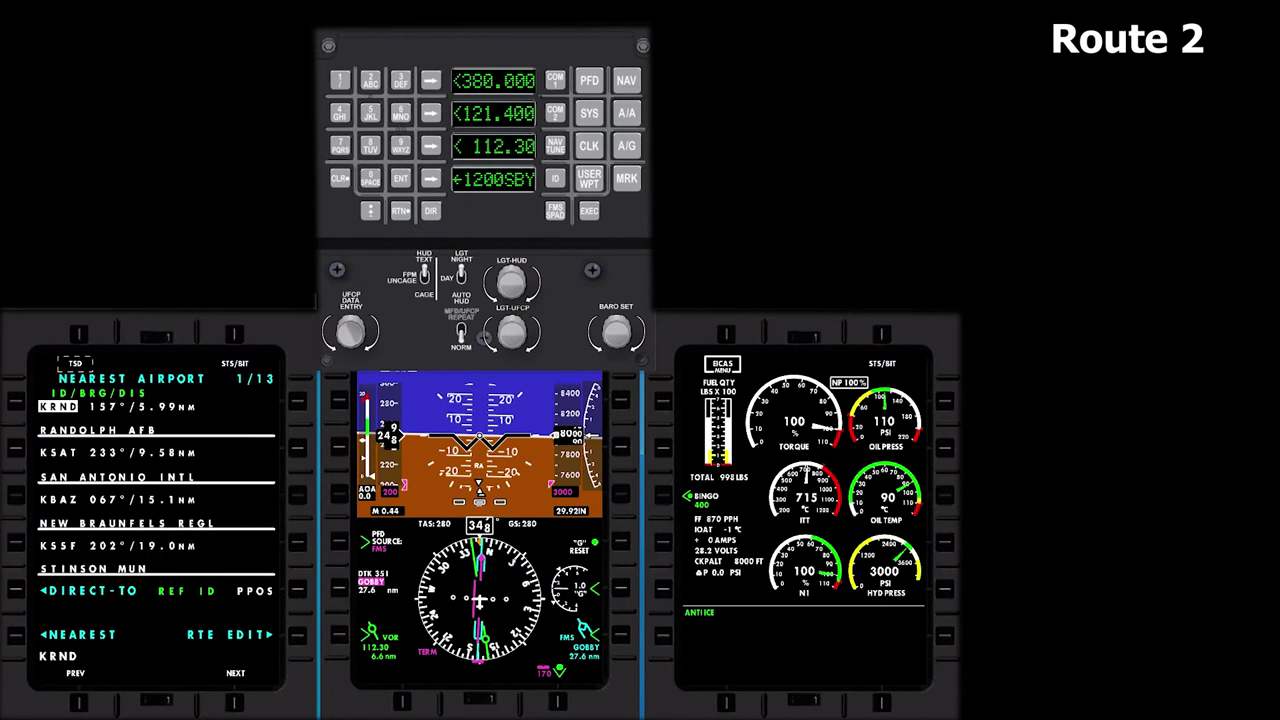
Set KRND as Route 2's destination and direct TO point, then confirm the route
click(78, 333)
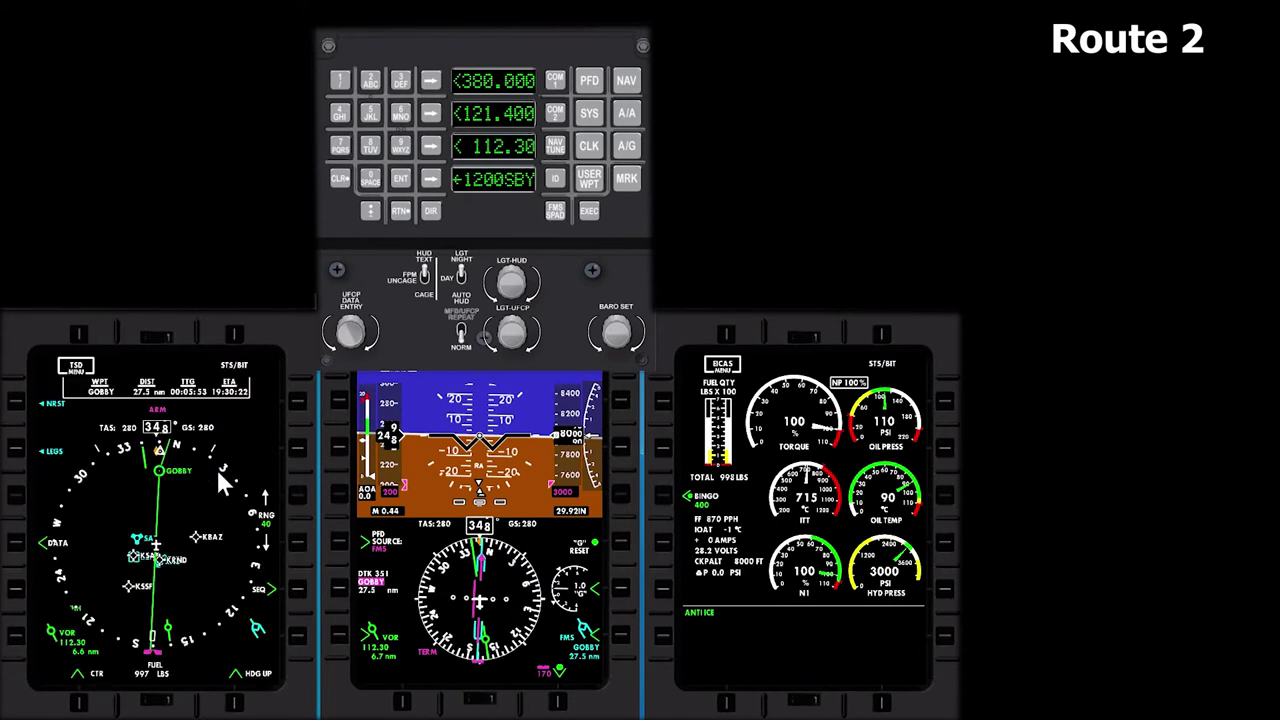
click(77, 333)
click(298, 449)
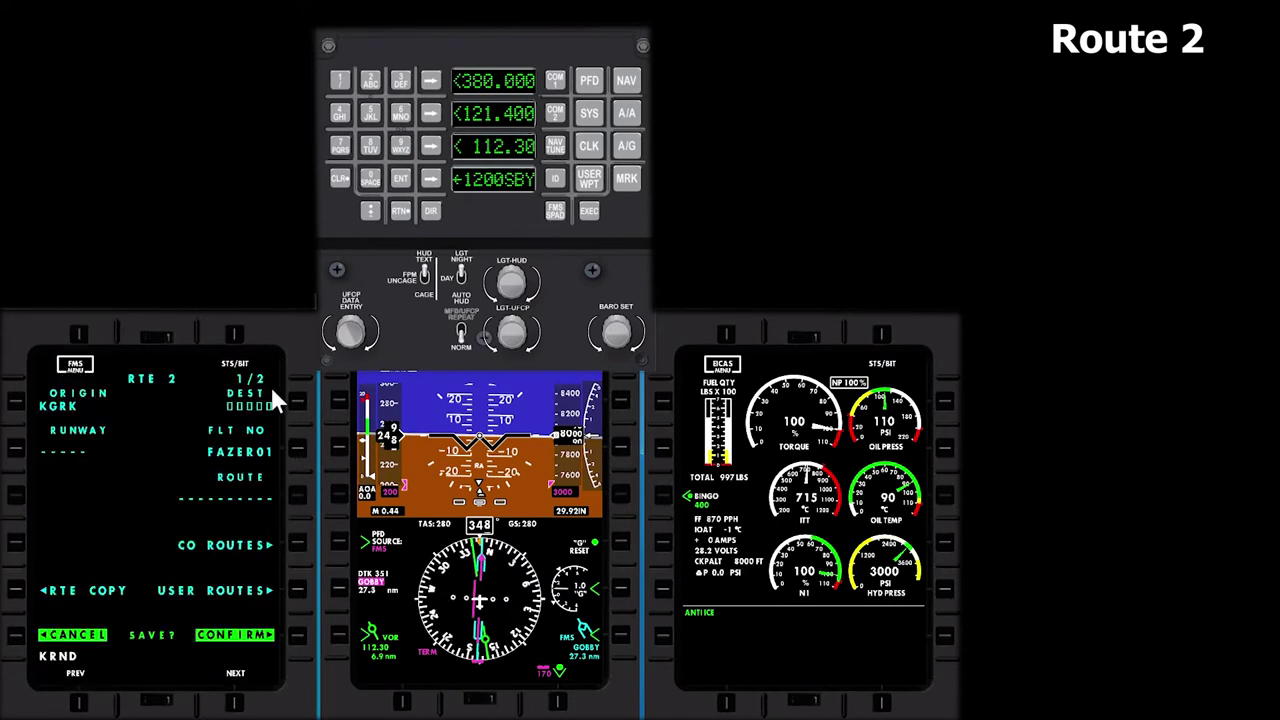
click(298, 402)
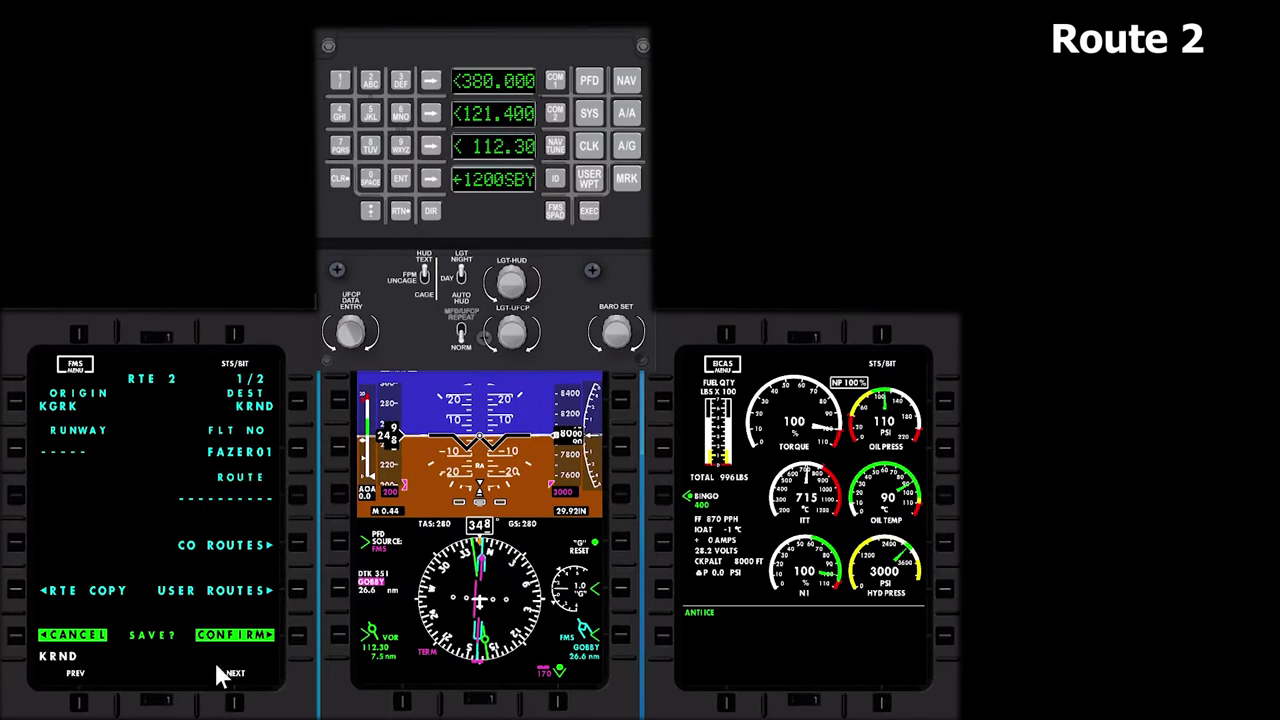
click(236, 701)
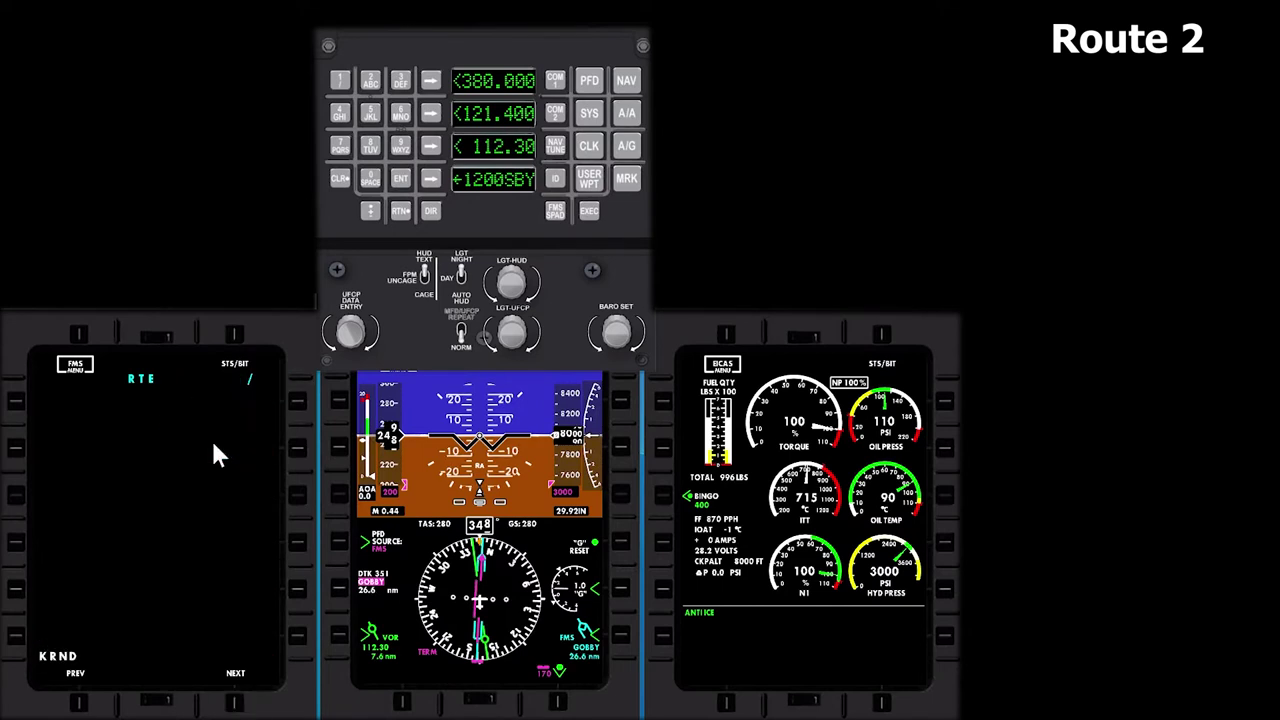
click(299, 402)
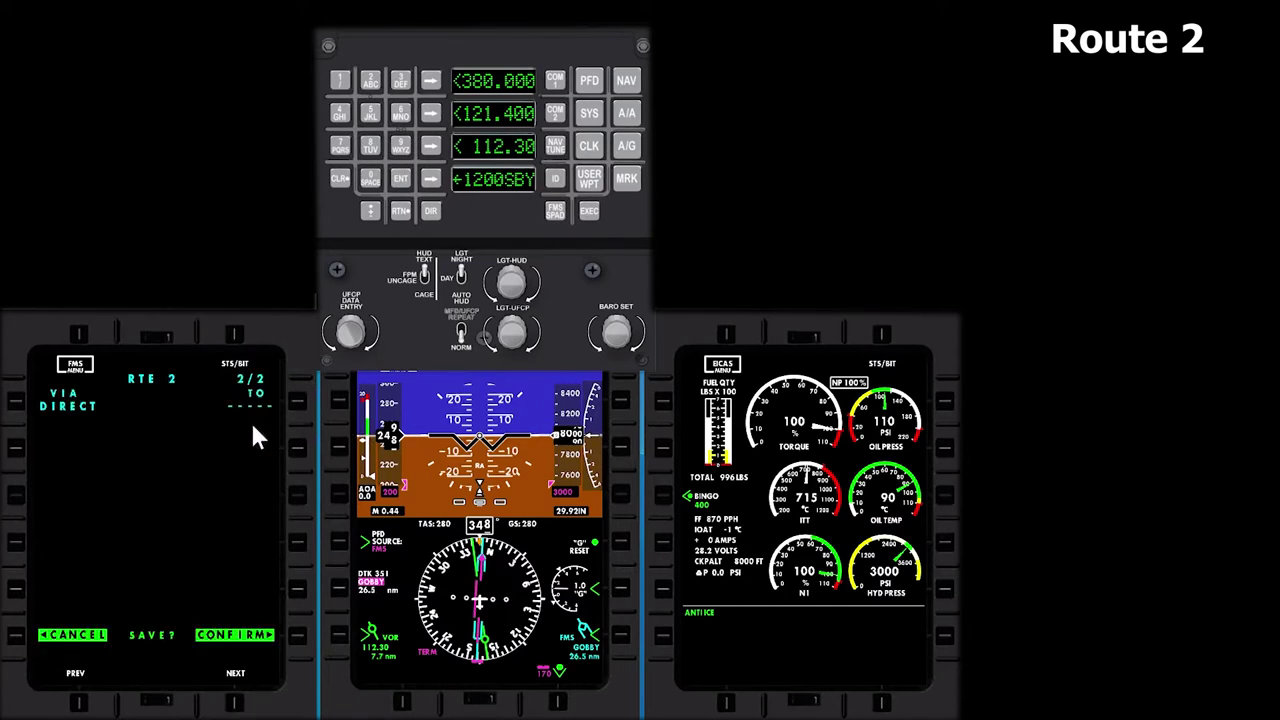
click(295, 636)
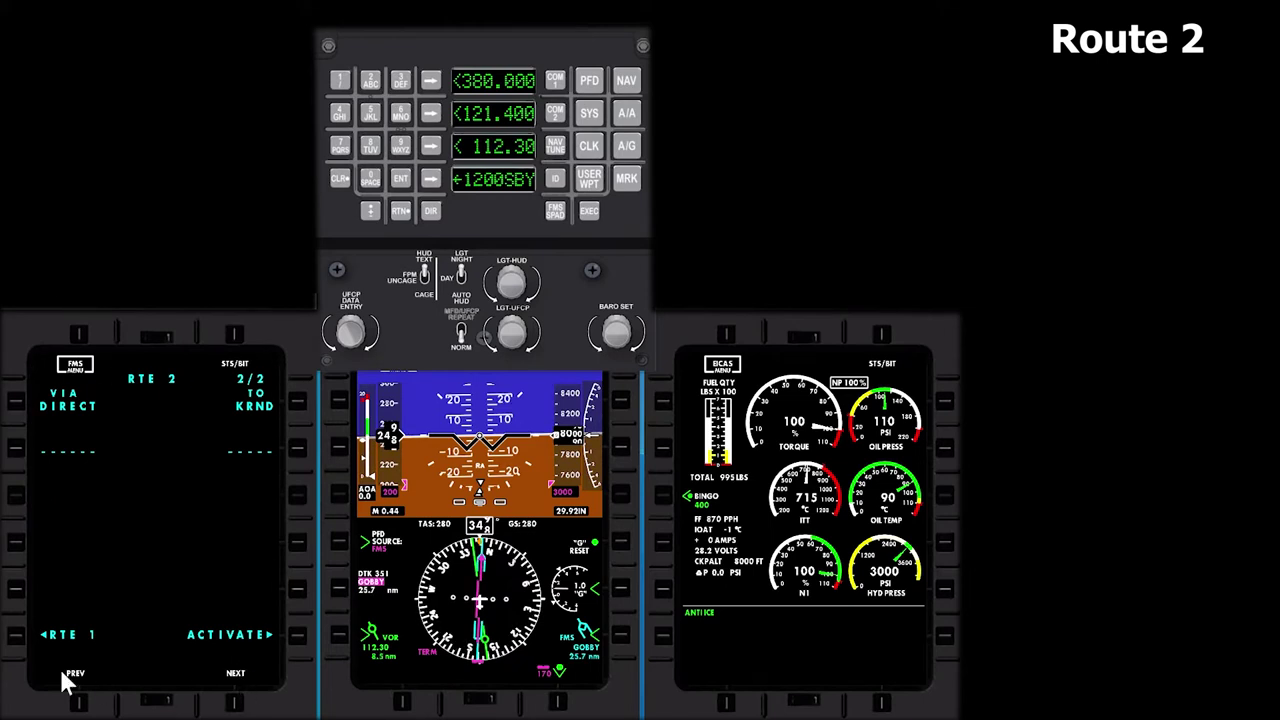
Erase the pending Route 2 activation so Route 1 stays active toward GOBBY
click(13, 636)
click(79, 330)
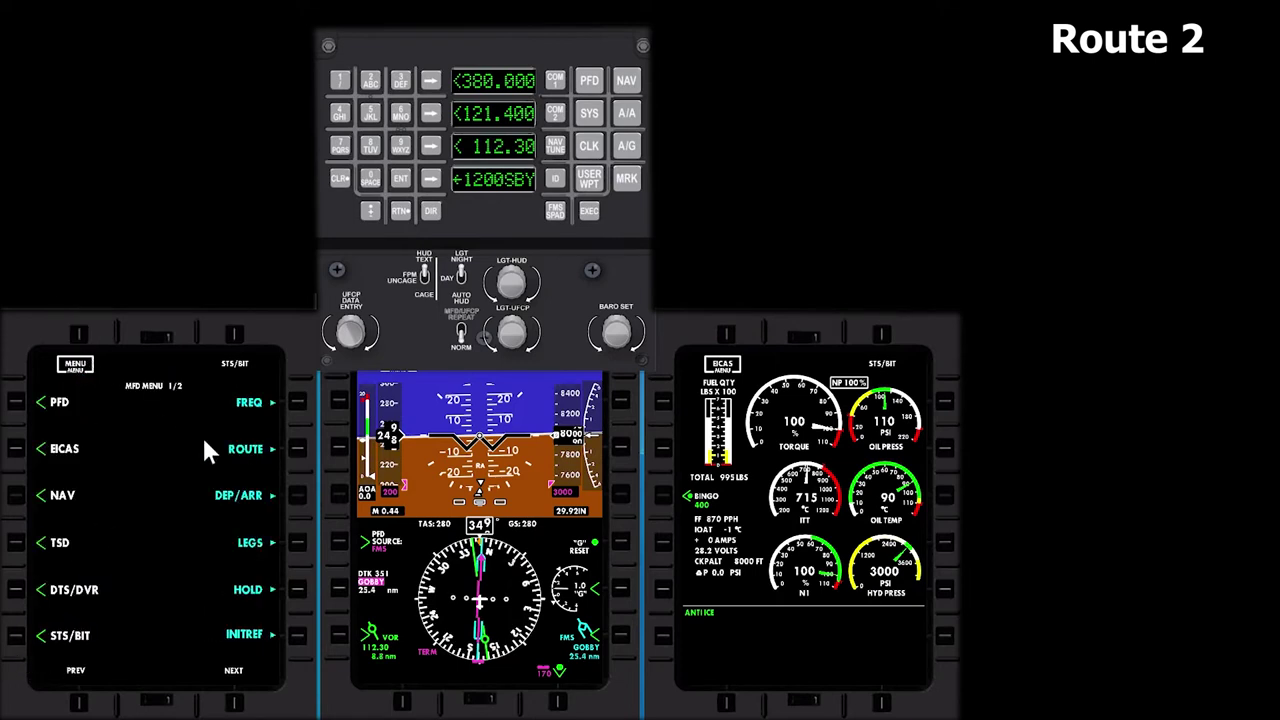
click(297, 449)
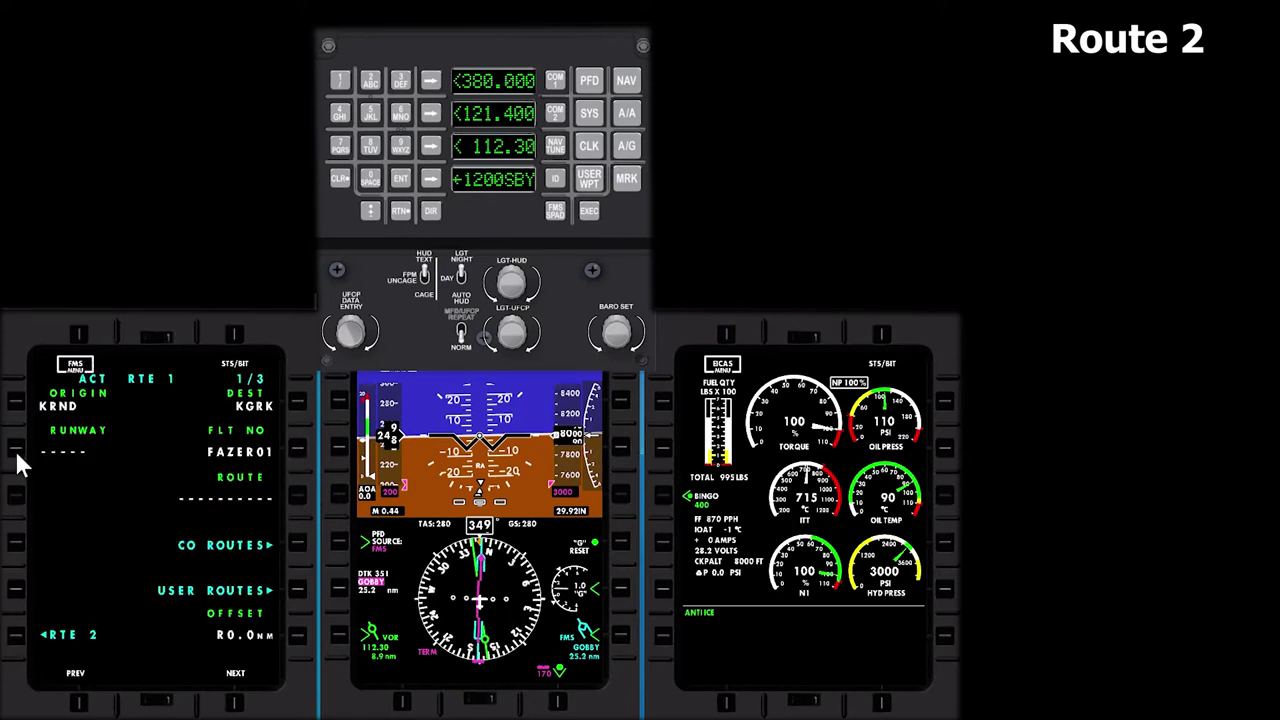
click(14, 630)
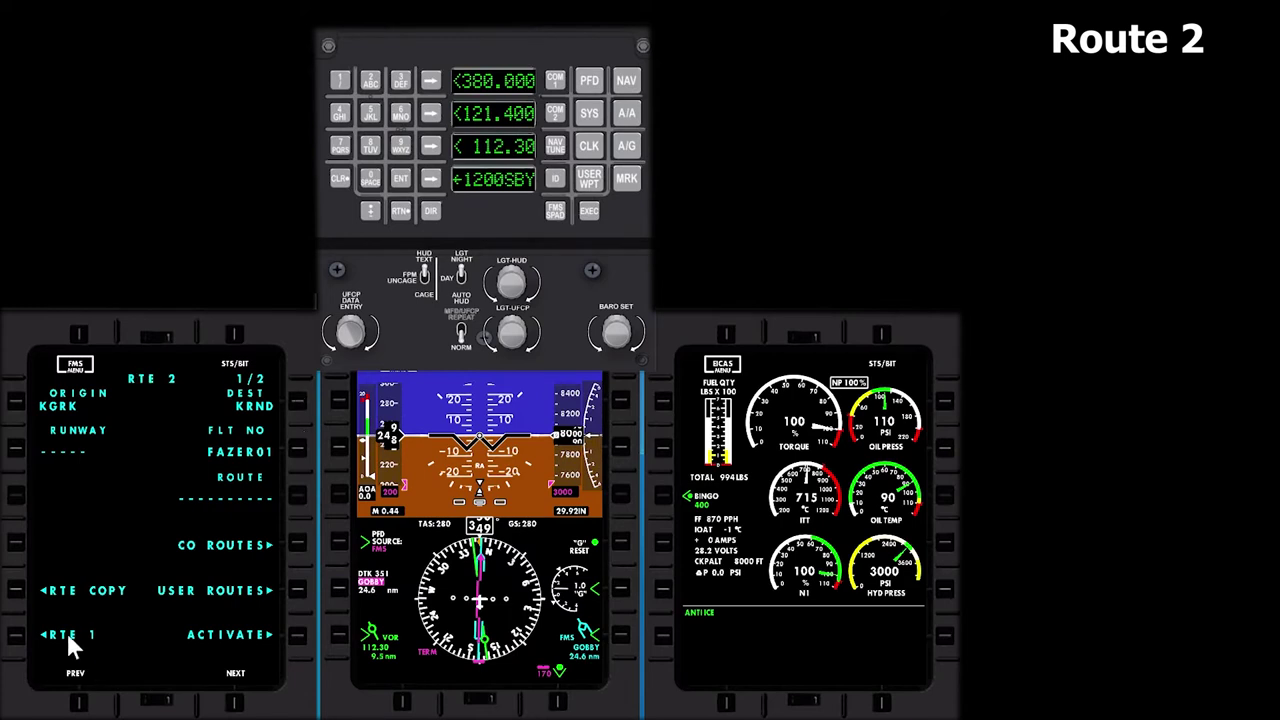
click(15, 630)
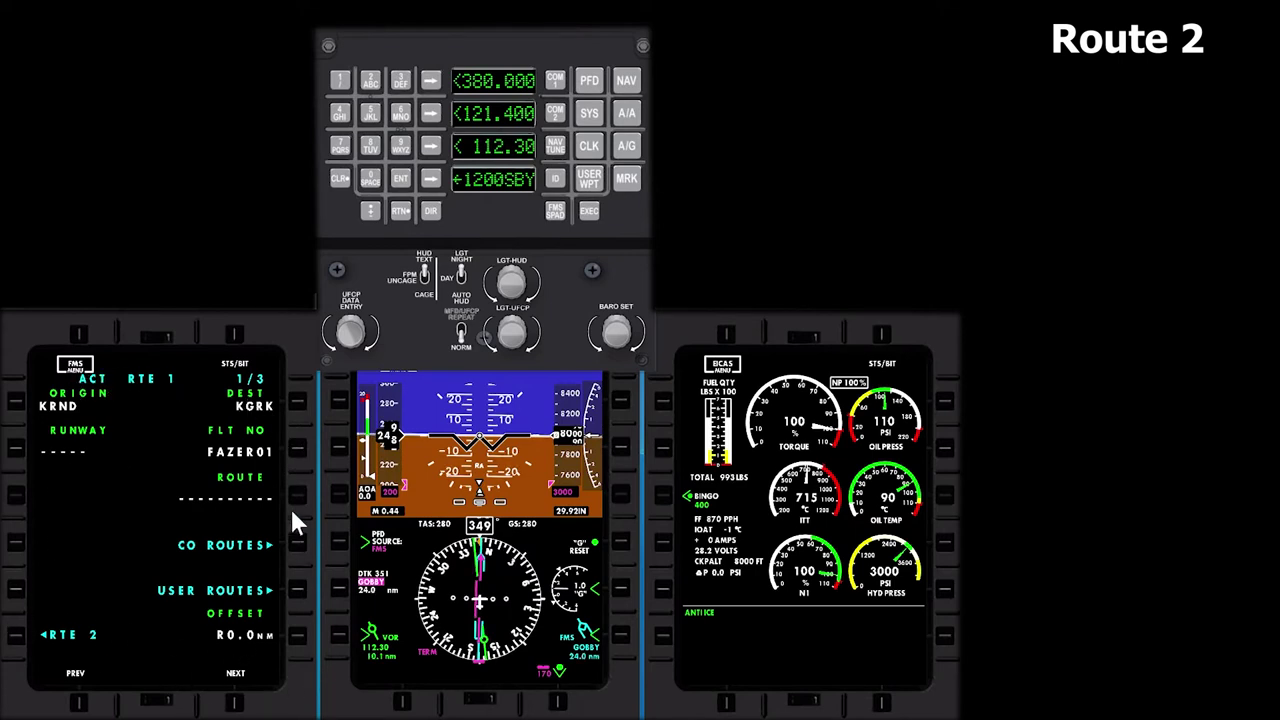
click(15, 634)
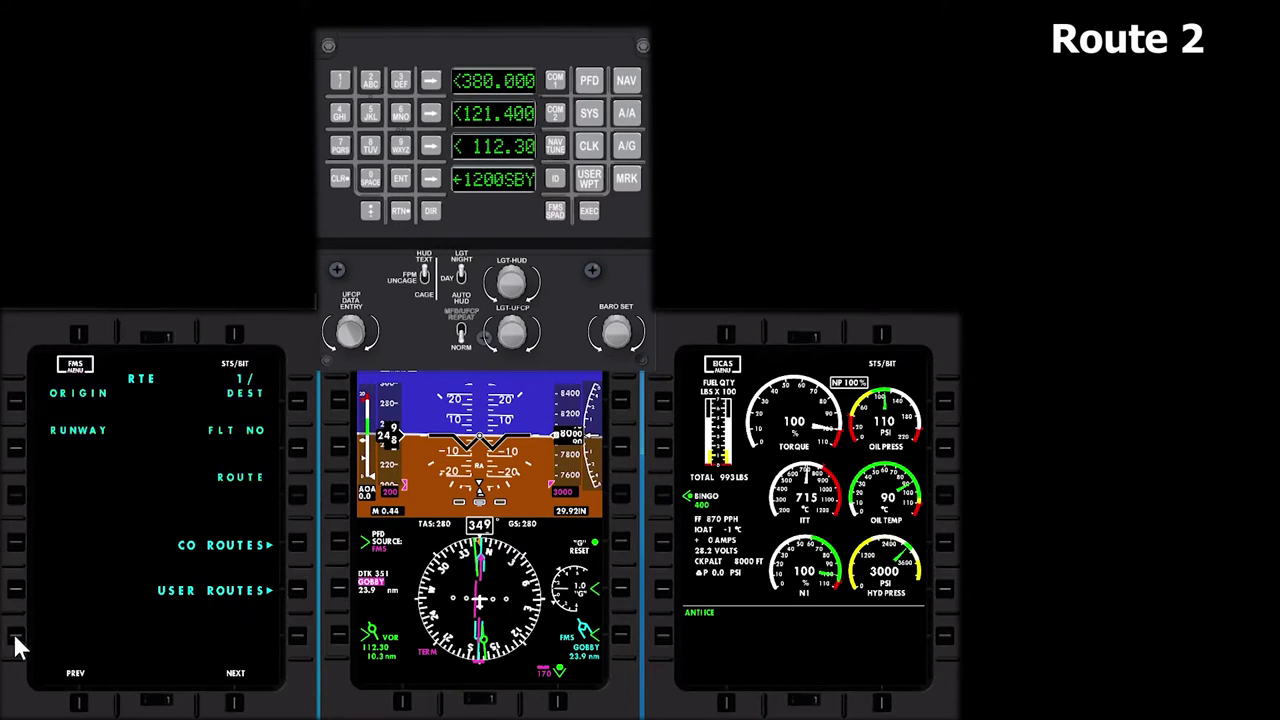
click(297, 634)
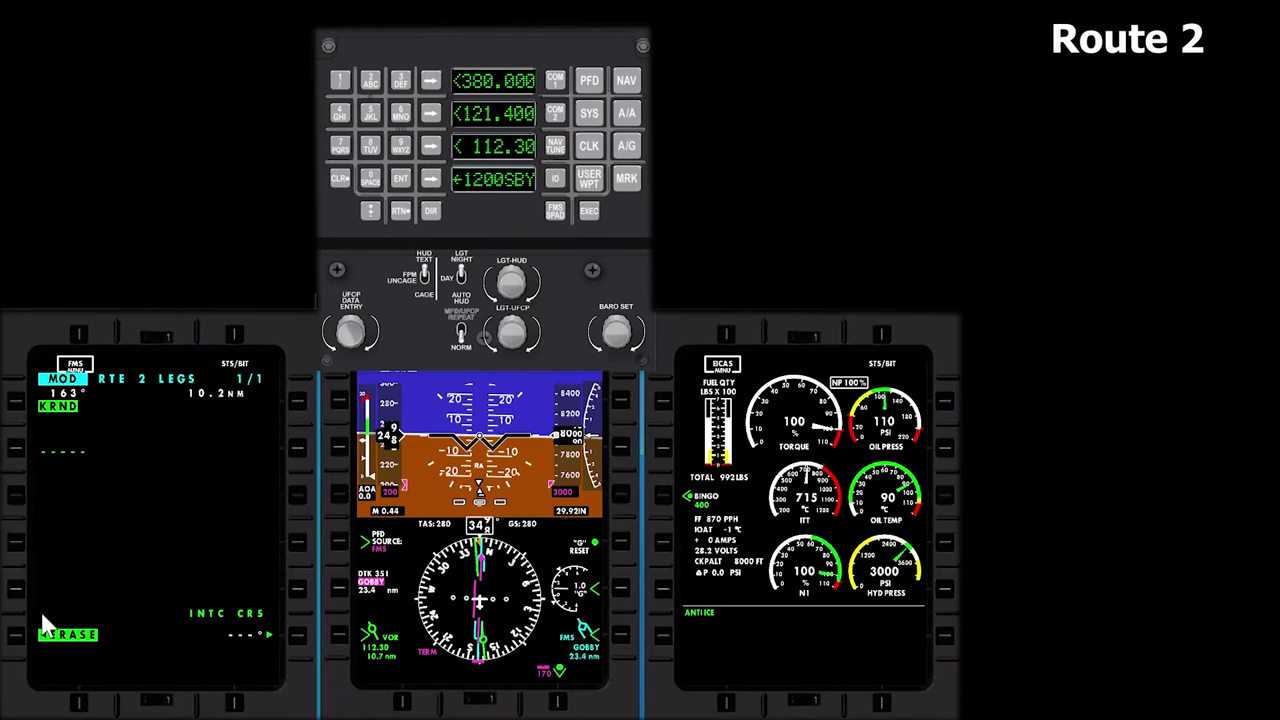
click(15, 632)
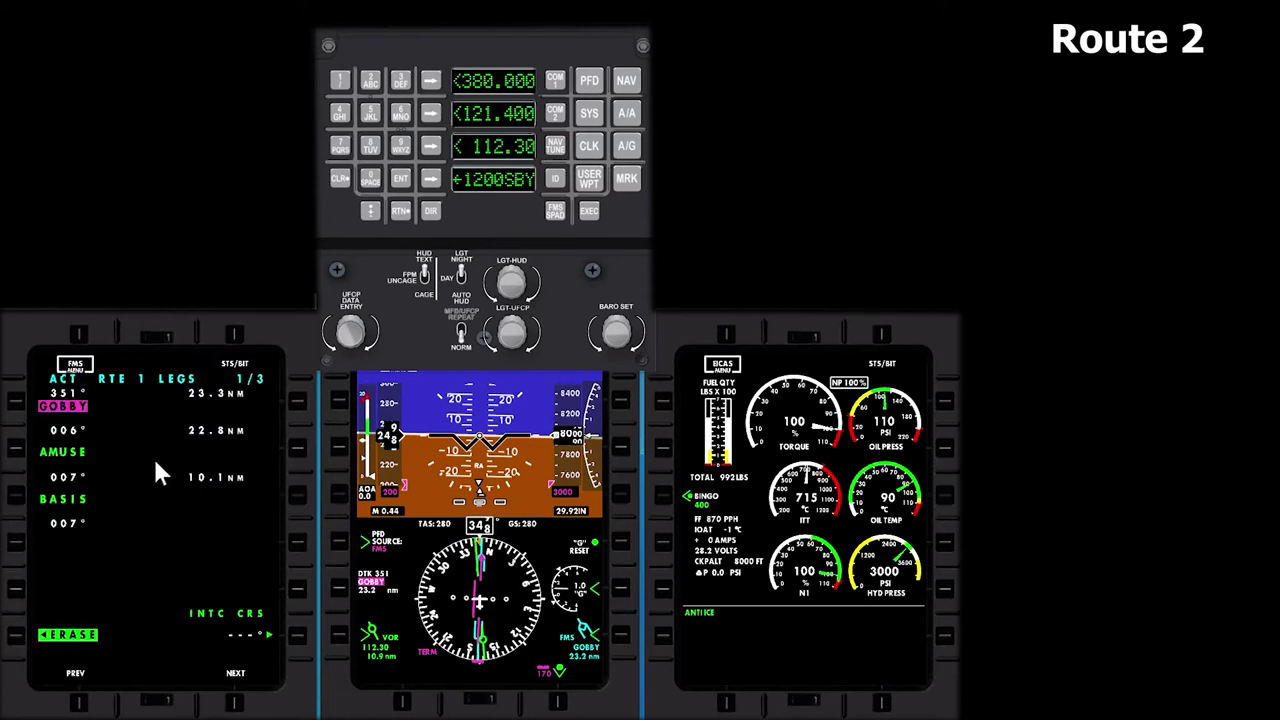
Show the FREQUENCY page with UHF1 at 380.000 active and 380.725 standby
click(80, 330)
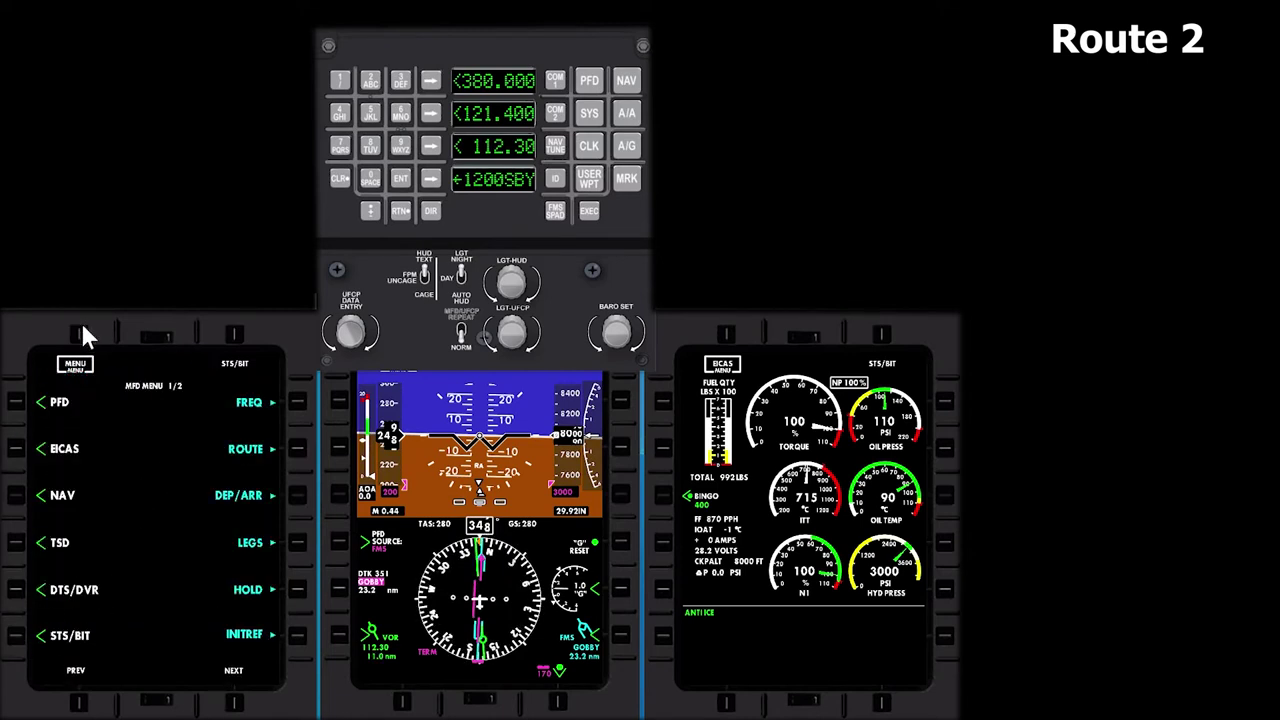
click(15, 540)
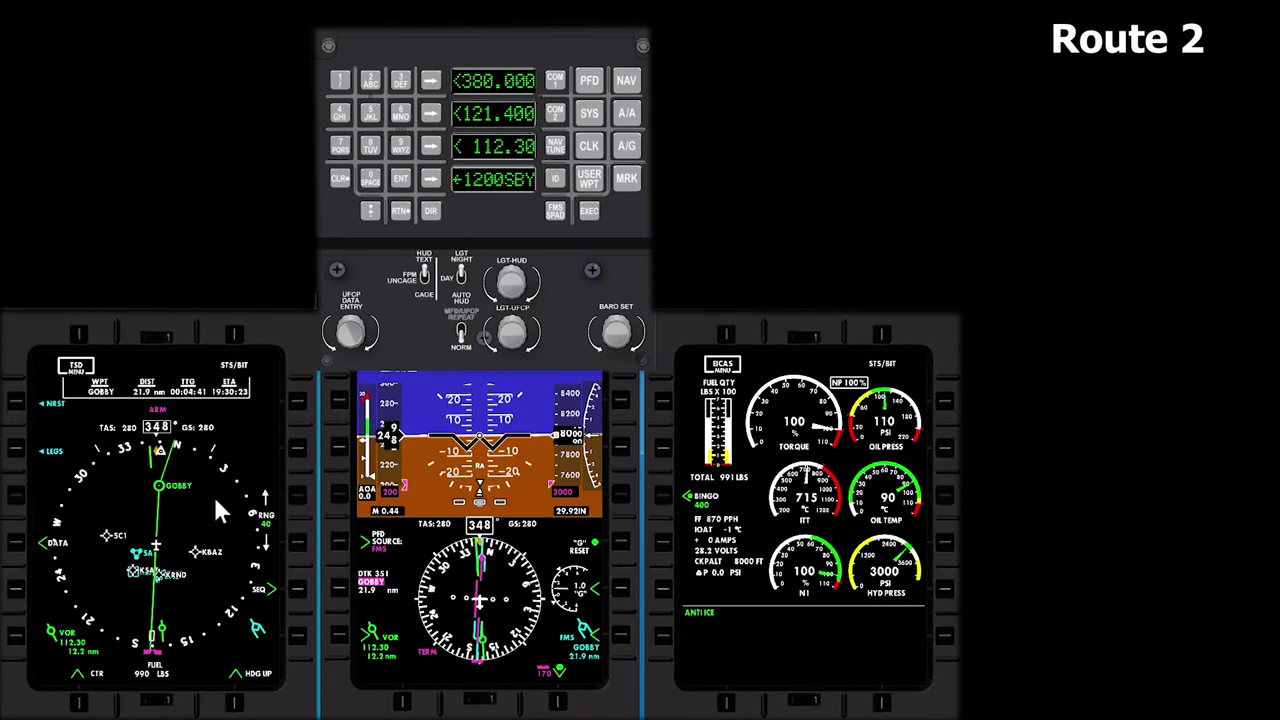
click(78, 331)
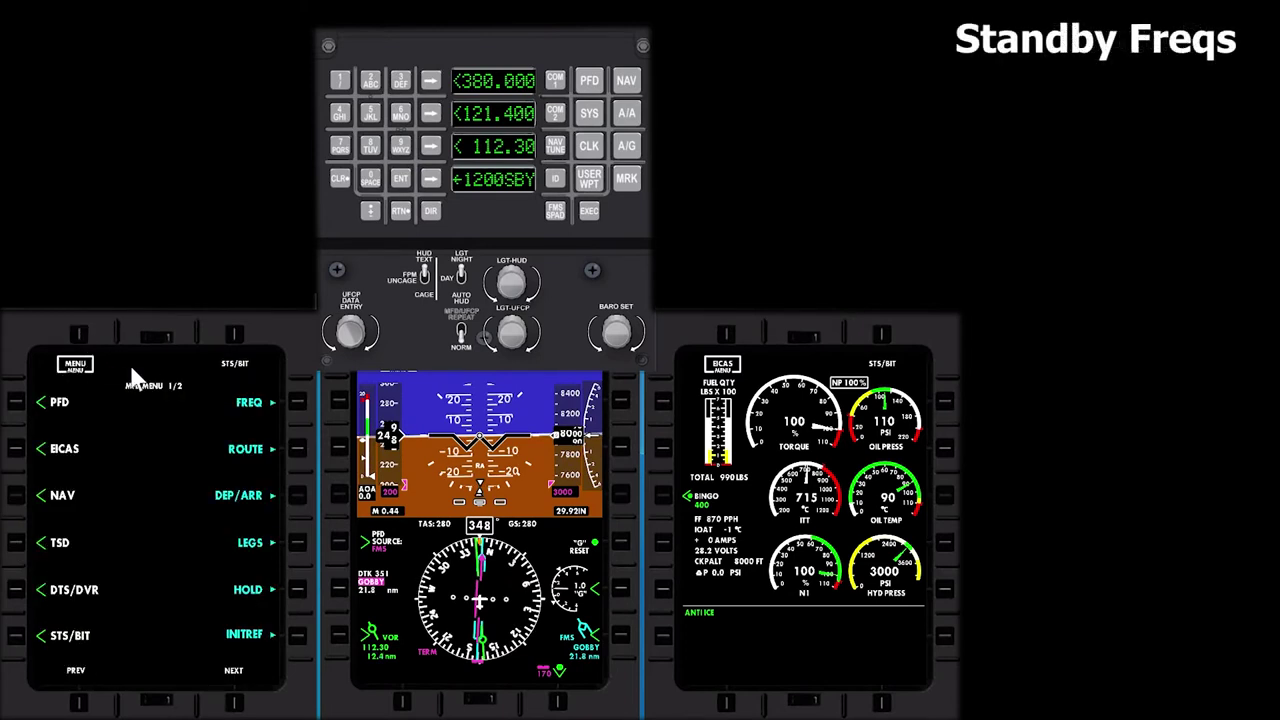
click(297, 403)
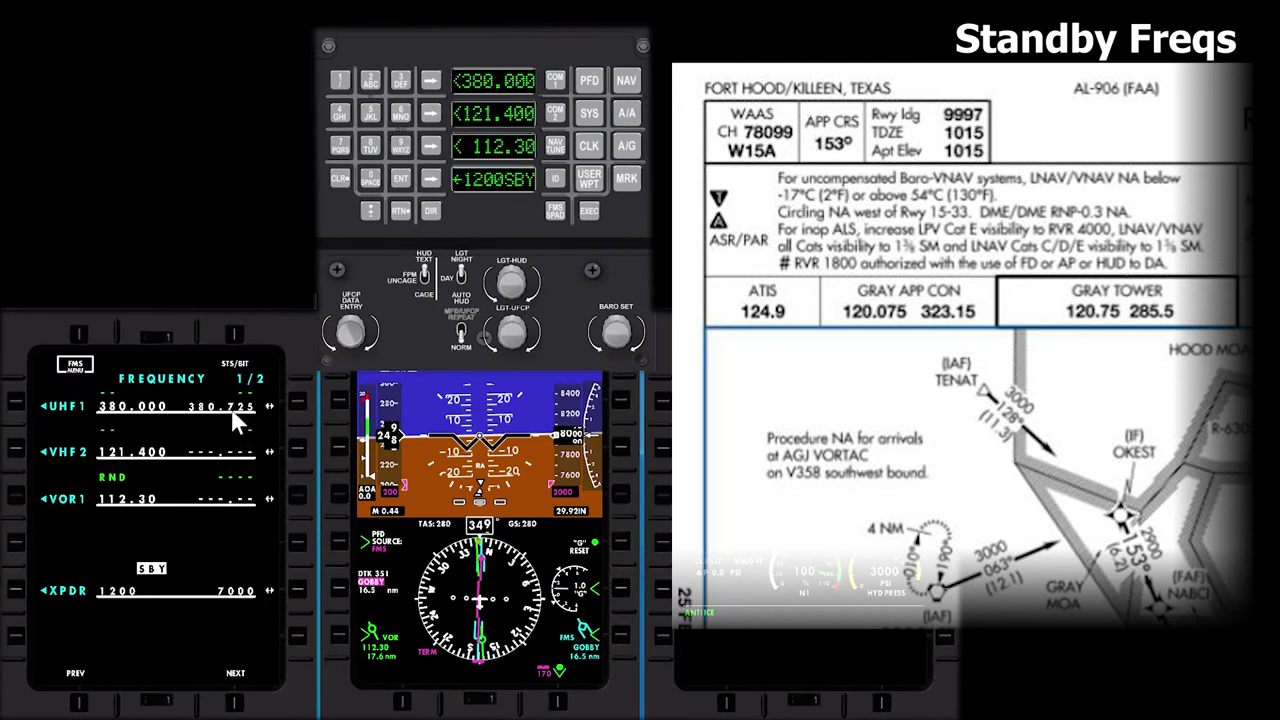
Enter 323.15 on the UFCP keypad as the UHF1 standby frequency and recheck the FREQUENCY page
click(555, 211)
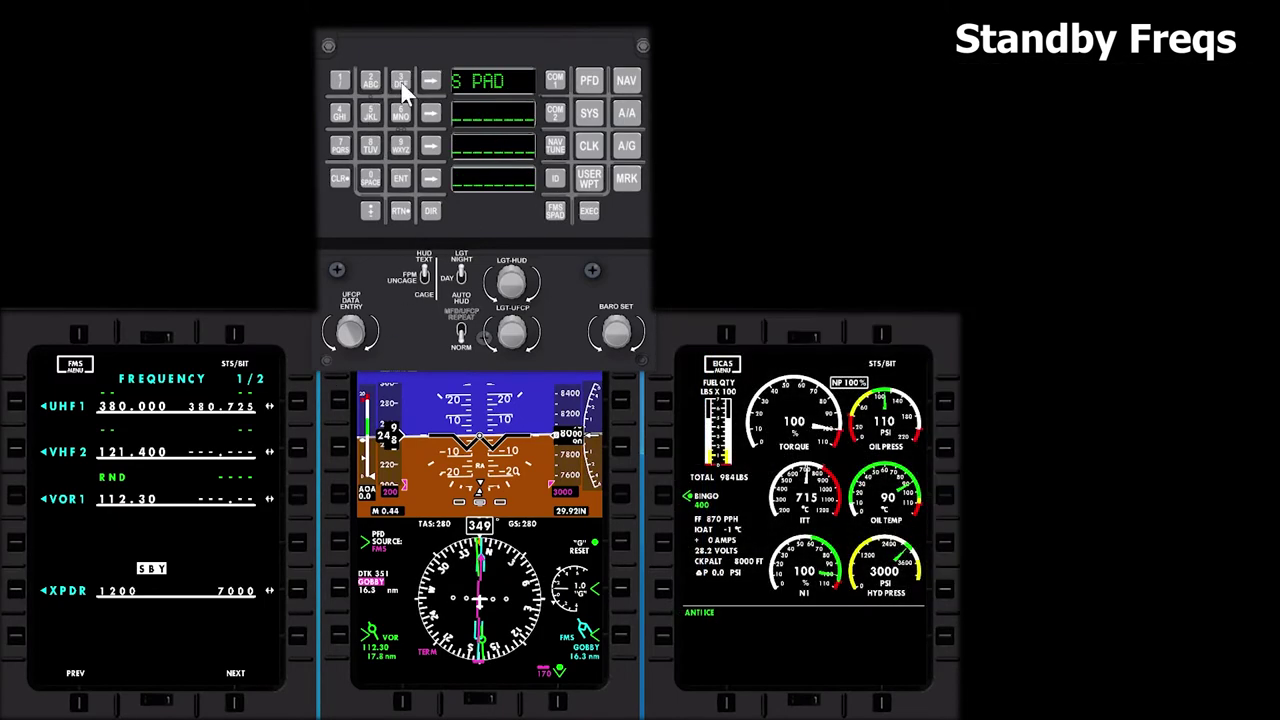
click(403, 86)
click(371, 84)
click(401, 86)
click(370, 212)
click(340, 80)
click(370, 113)
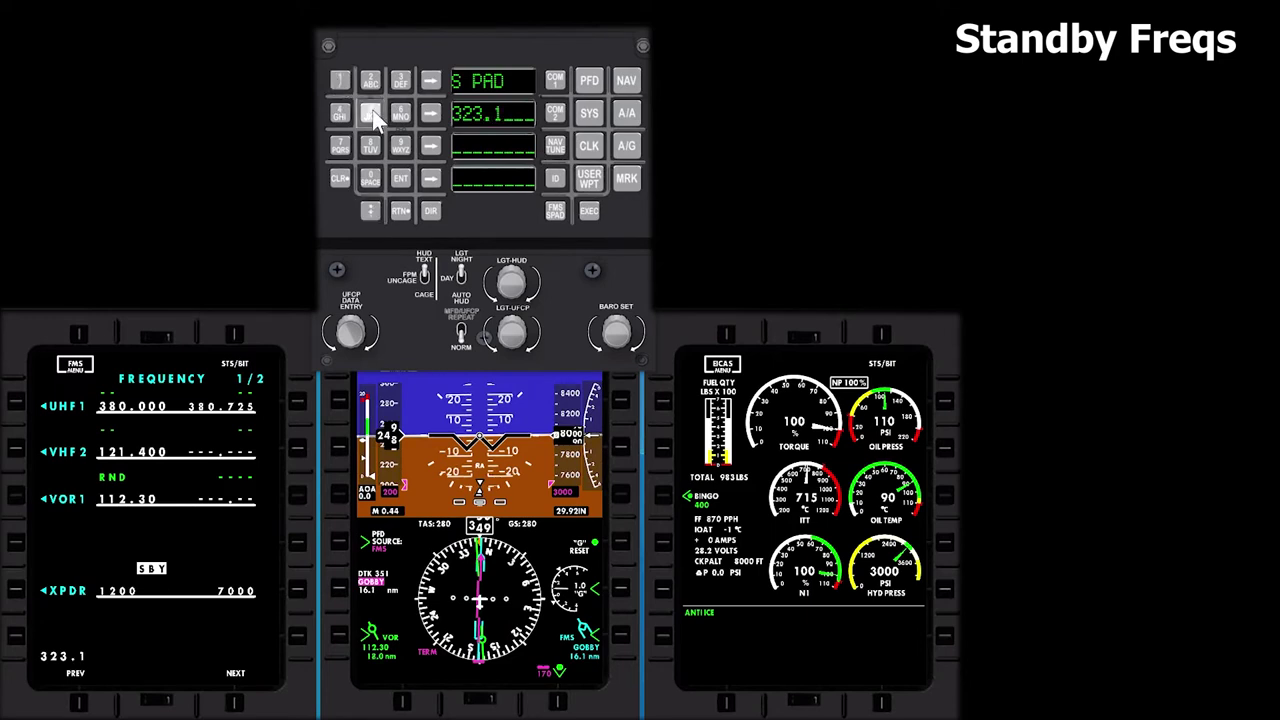
click(297, 400)
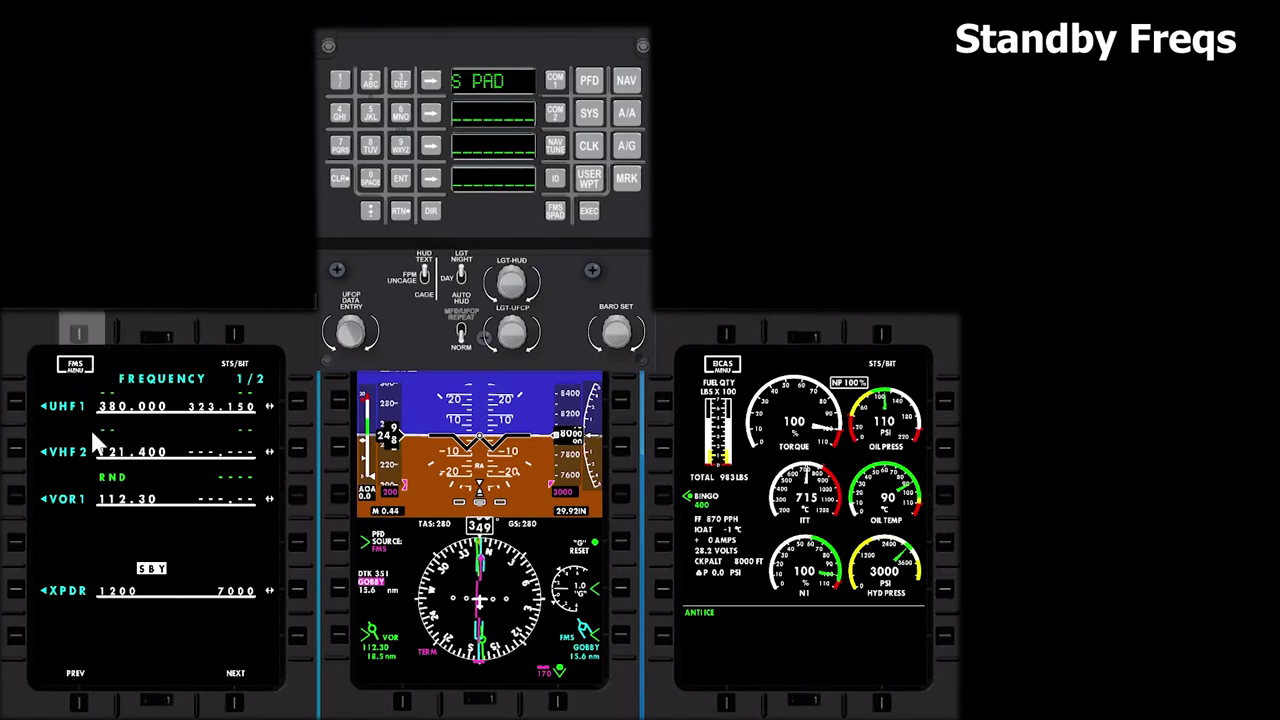
click(77, 337)
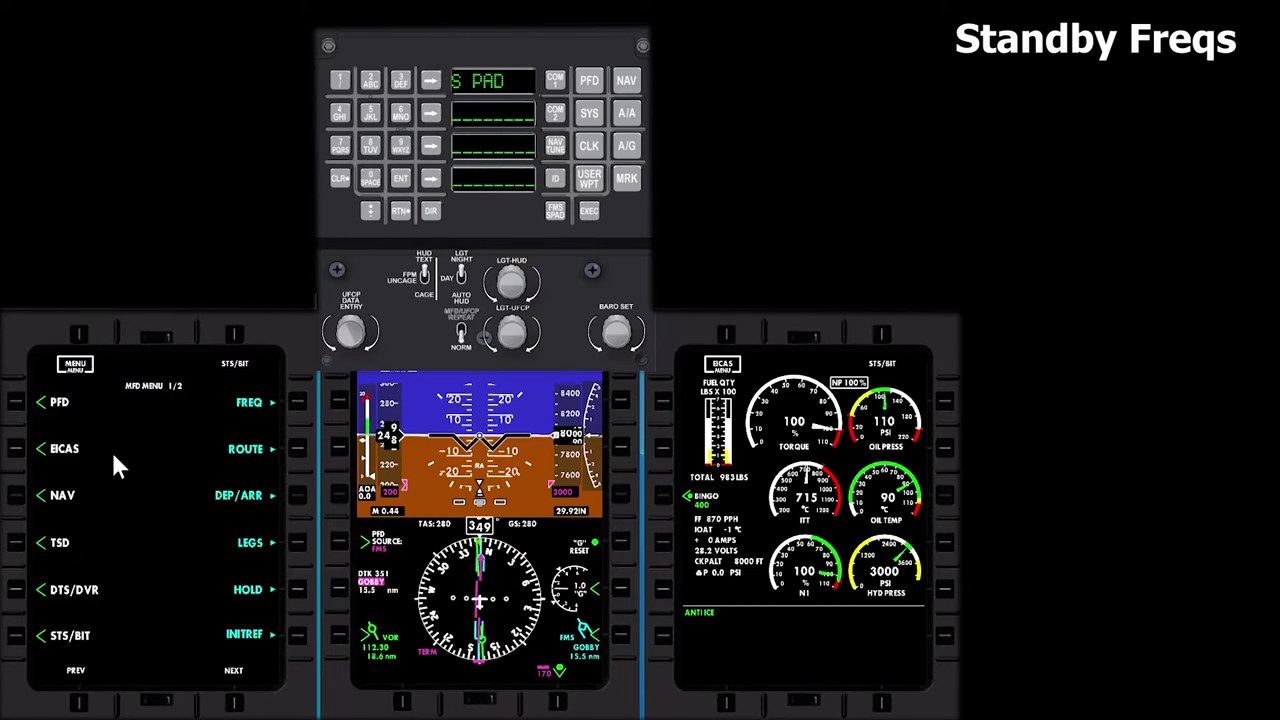
click(296, 399)
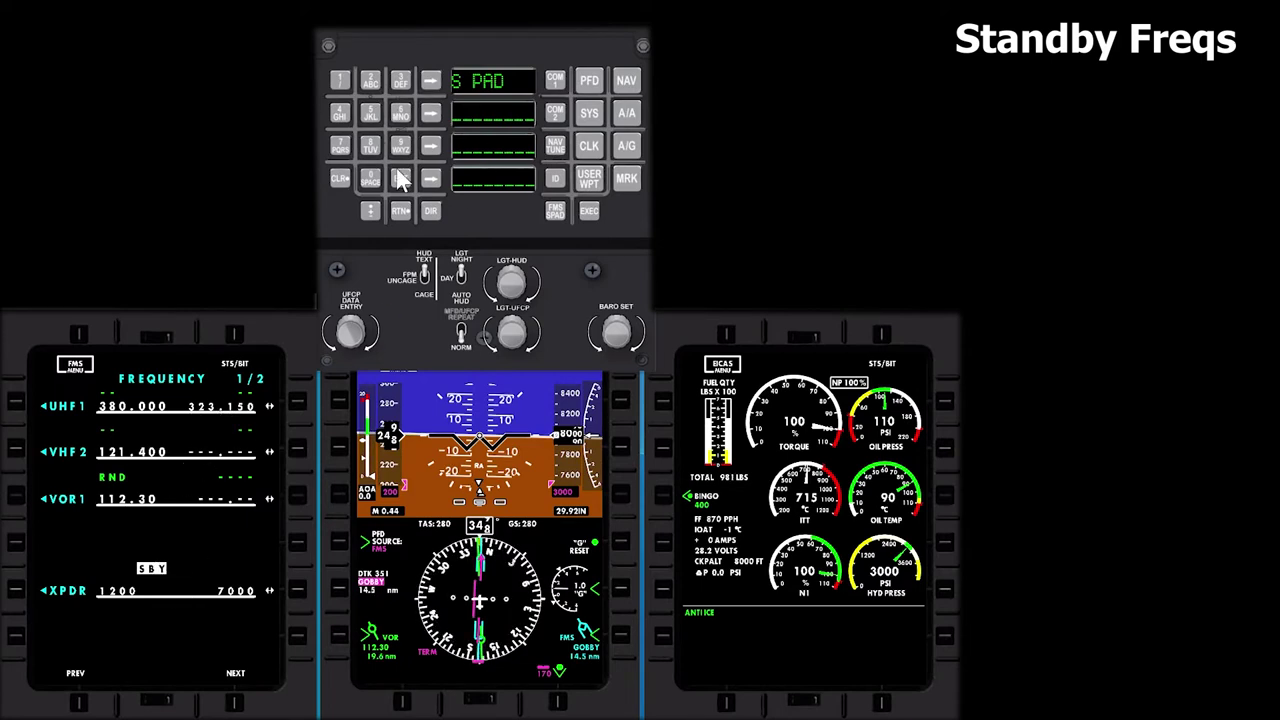
Restore the UFCP frequency lines and swap UHF1 twice, leaving 380.000 active
click(420, 110)
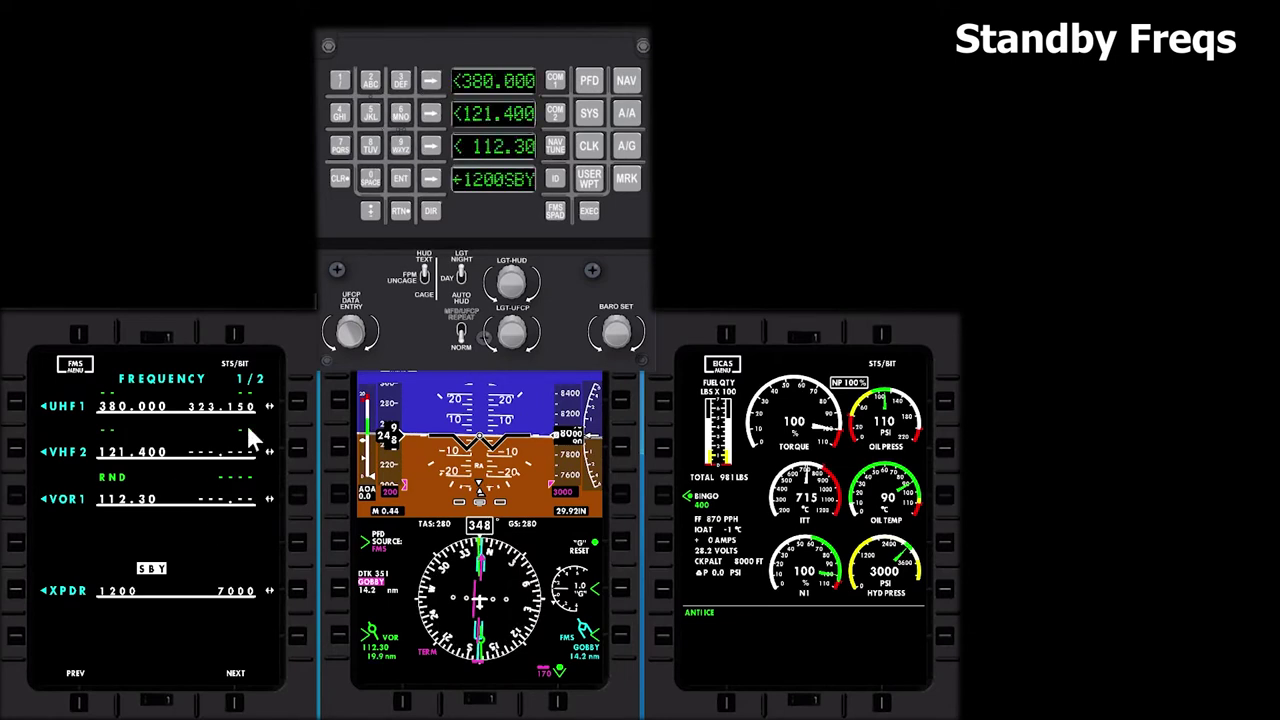
click(297, 405)
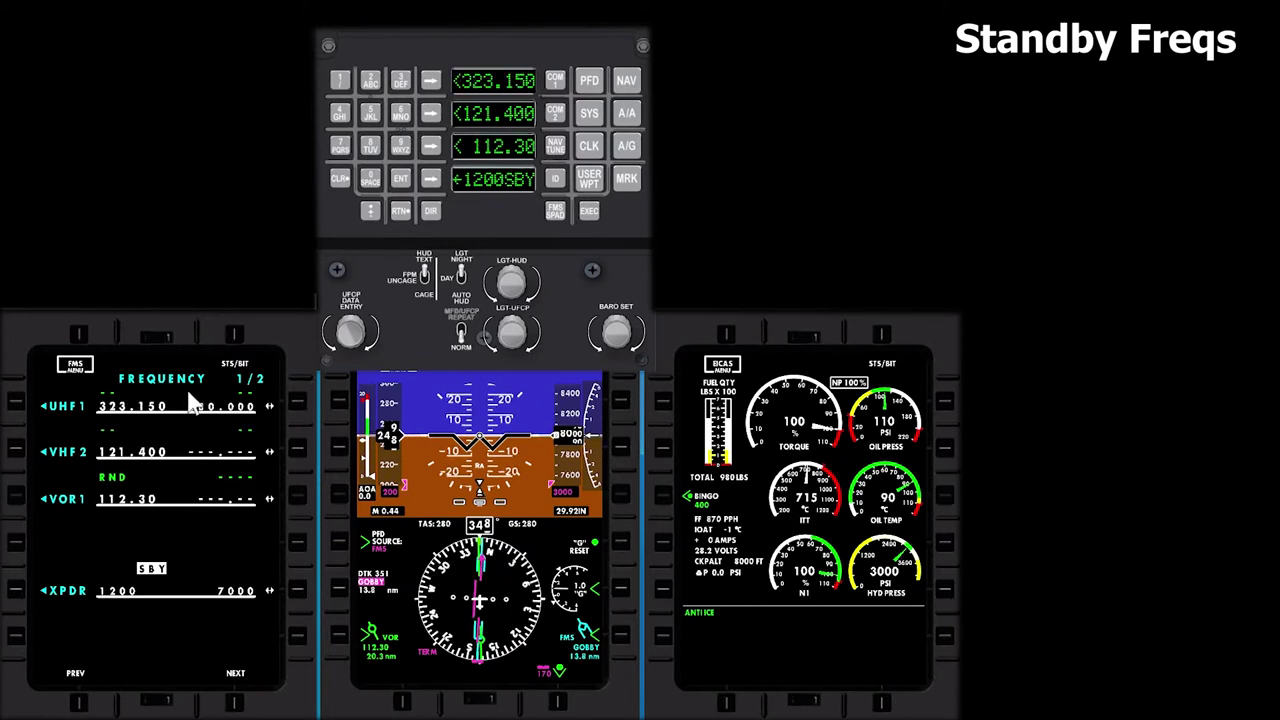
click(295, 402)
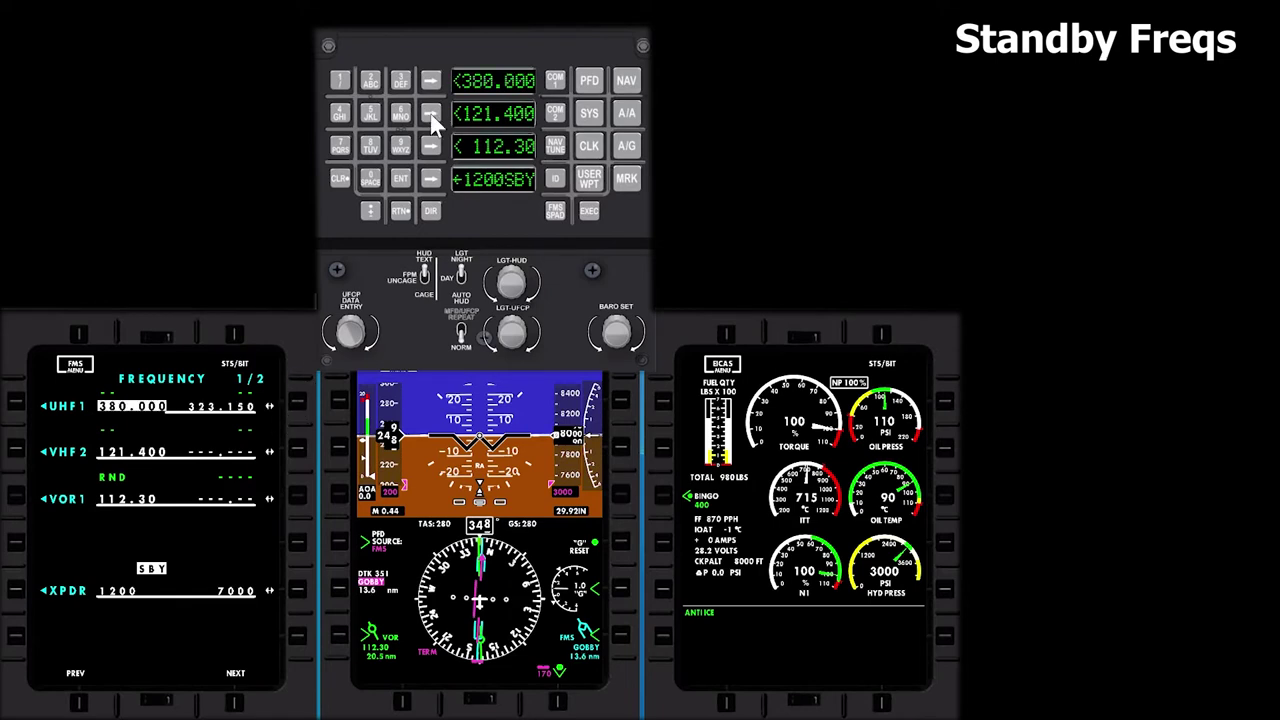
Enter 323725 on the keypad and load 323.725 as the UHF1 standby frequency
click(556, 210)
text(323.)
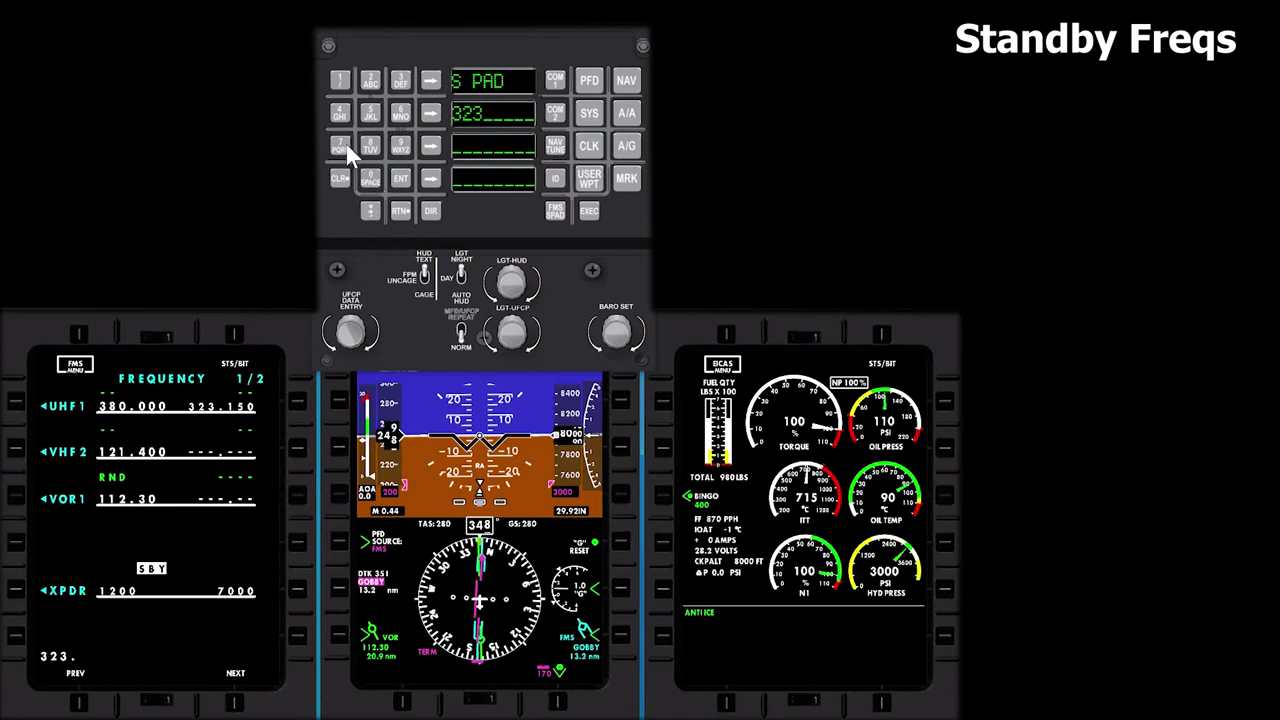
click(346, 147)
click(371, 88)
click(371, 115)
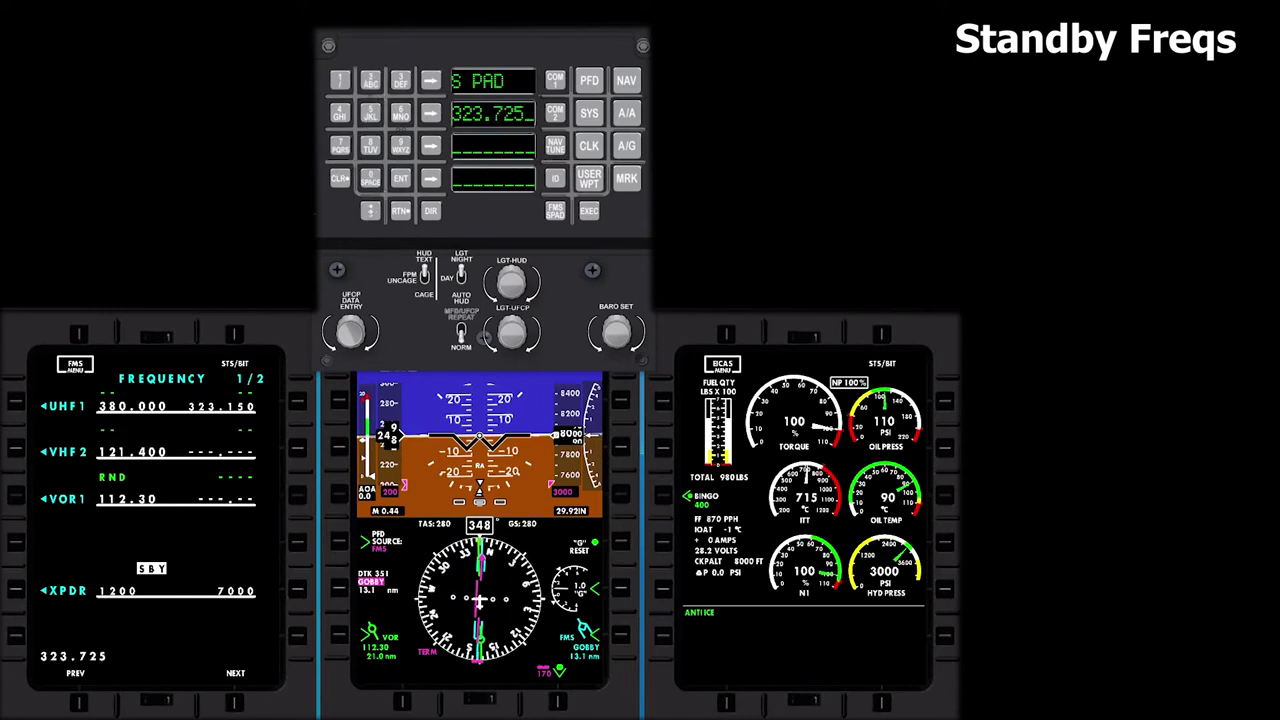
click(298, 400)
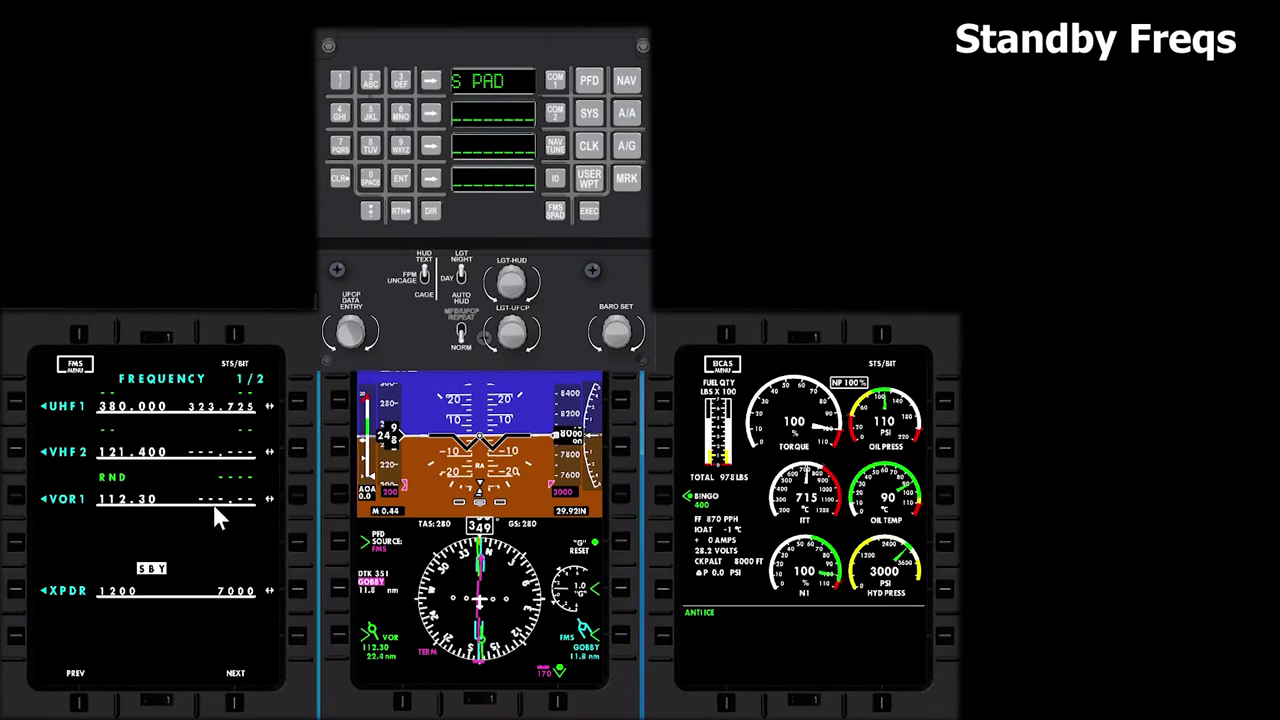
Restore the UFCP frequency lines and bring up MFD MENU 1/2 on the left display
click(132, 503)
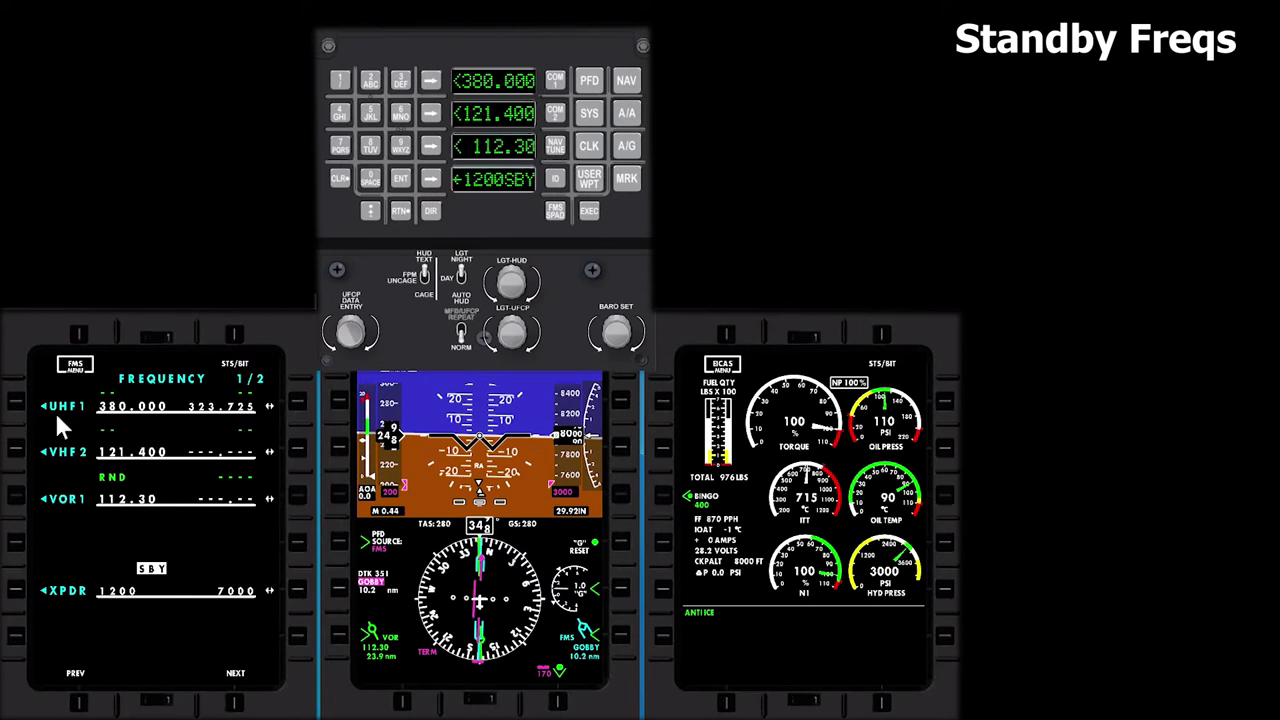
click(76, 330)
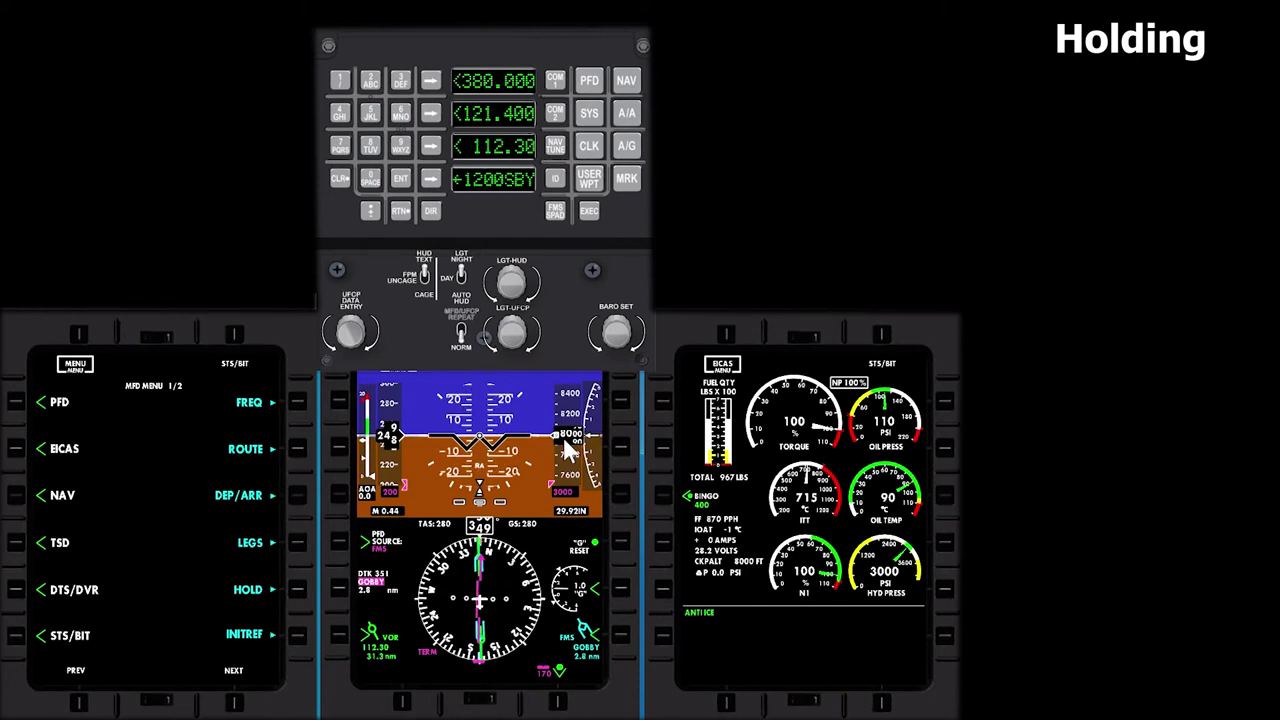
Move AGJ from the second legs page to Route 1's first leg, replacing GOBBY, and execute
click(297, 540)
click(235, 701)
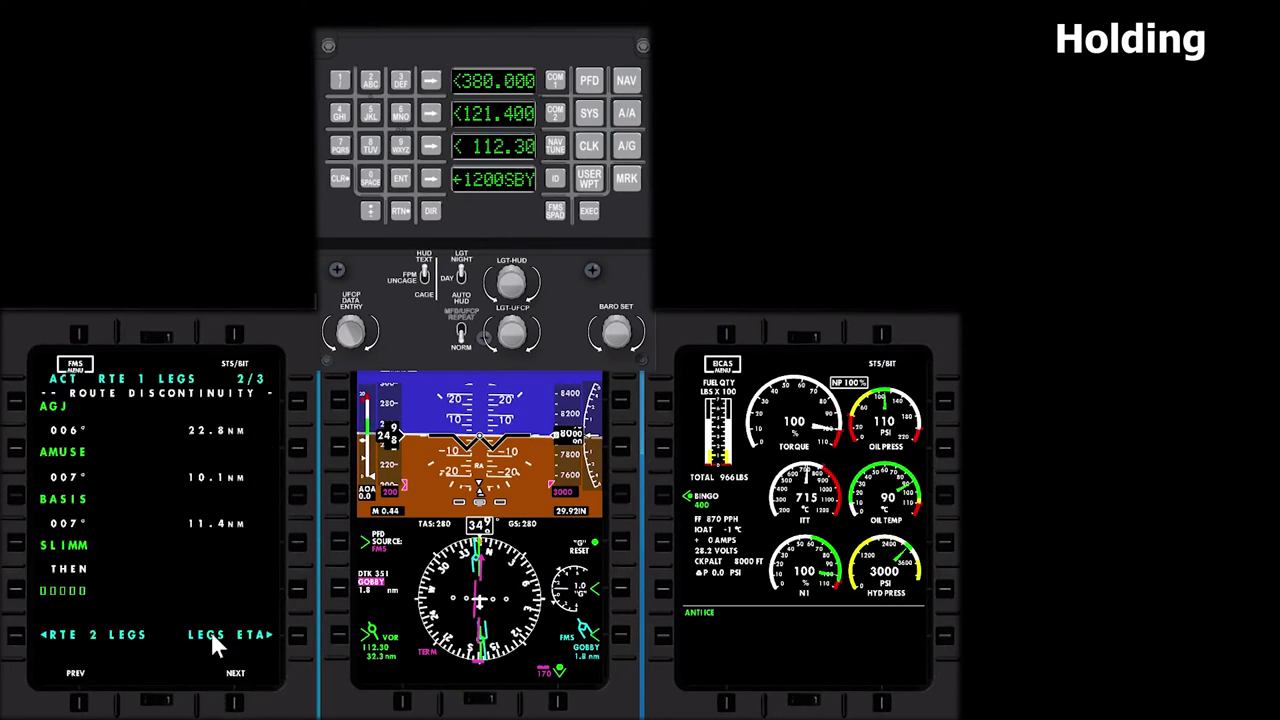
click(16, 400)
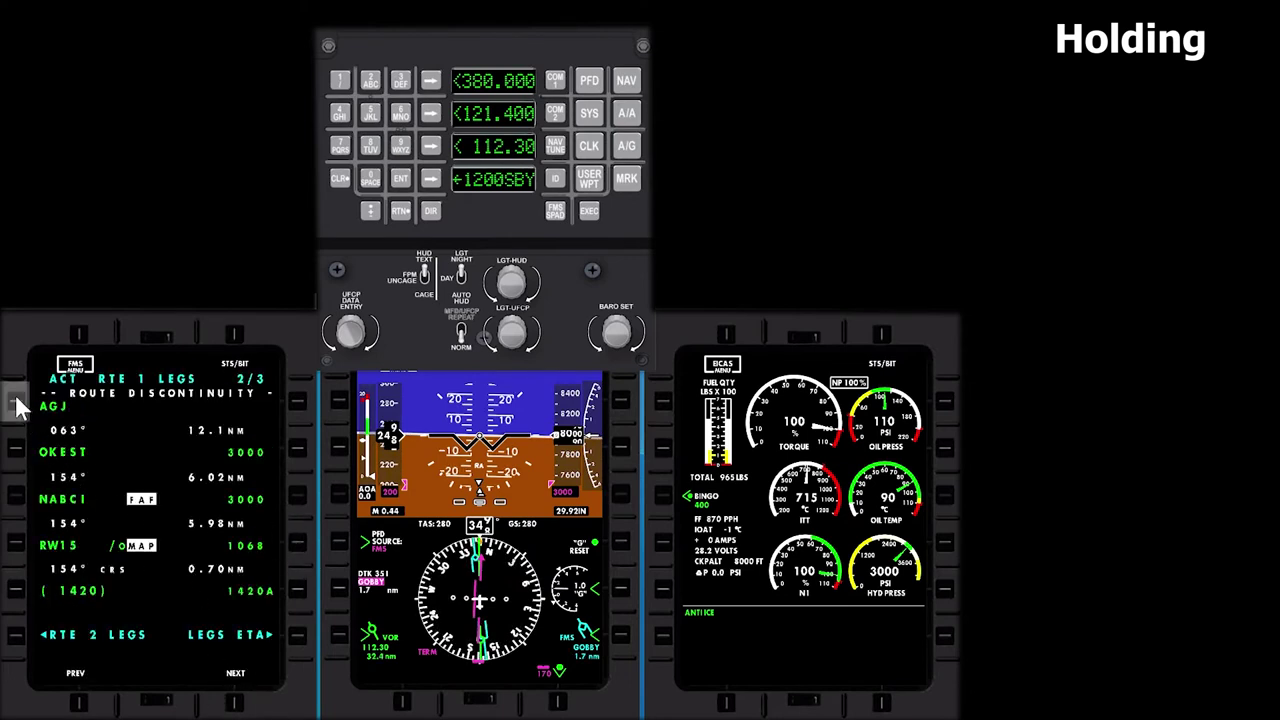
click(78, 701)
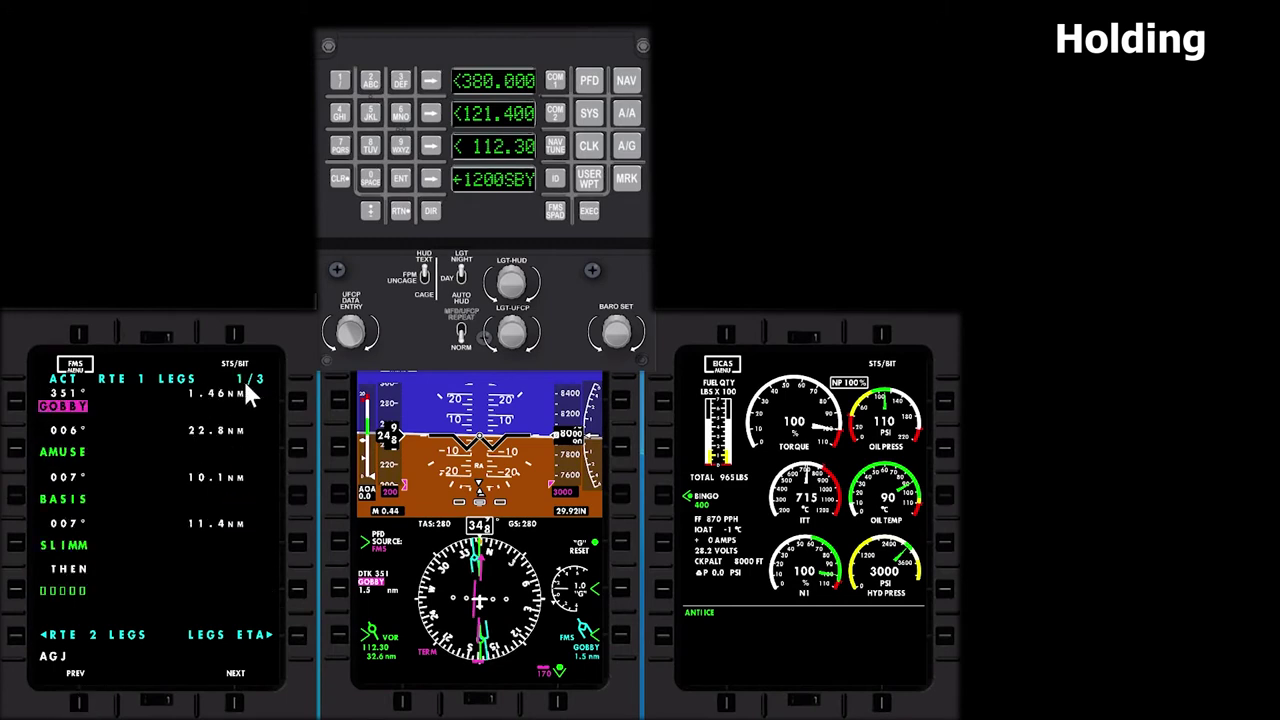
click(18, 392)
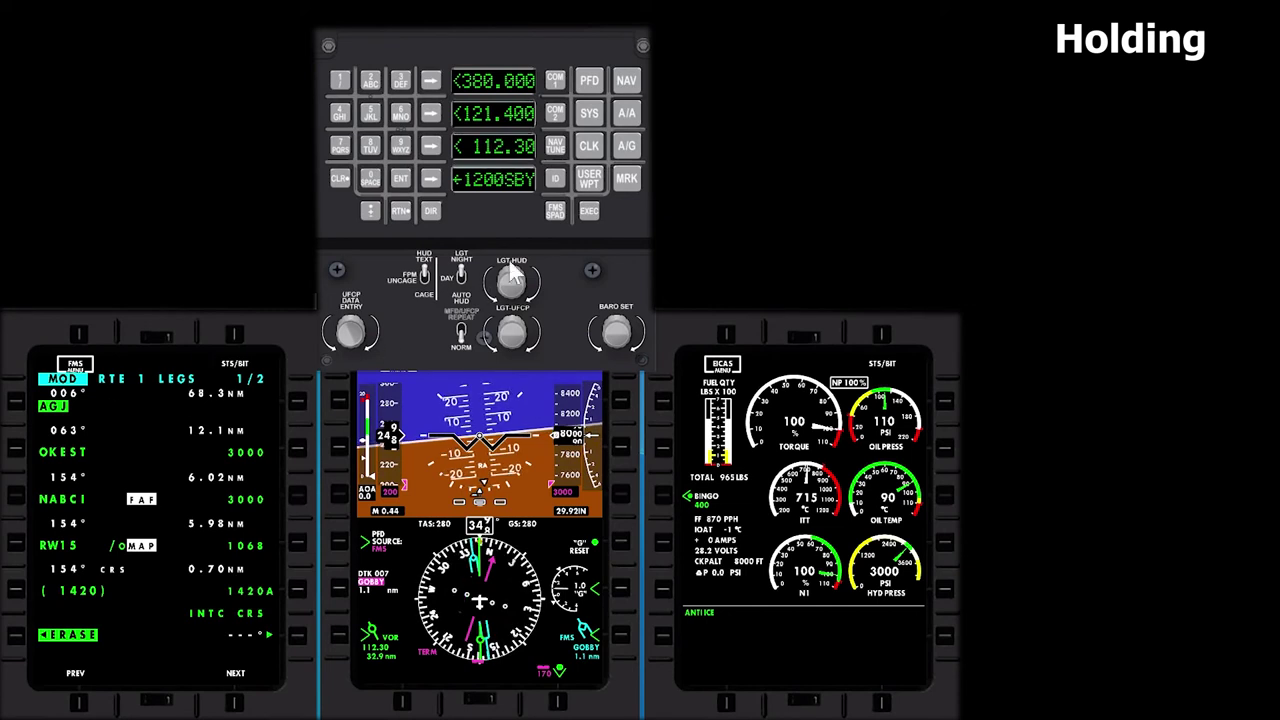
click(589, 211)
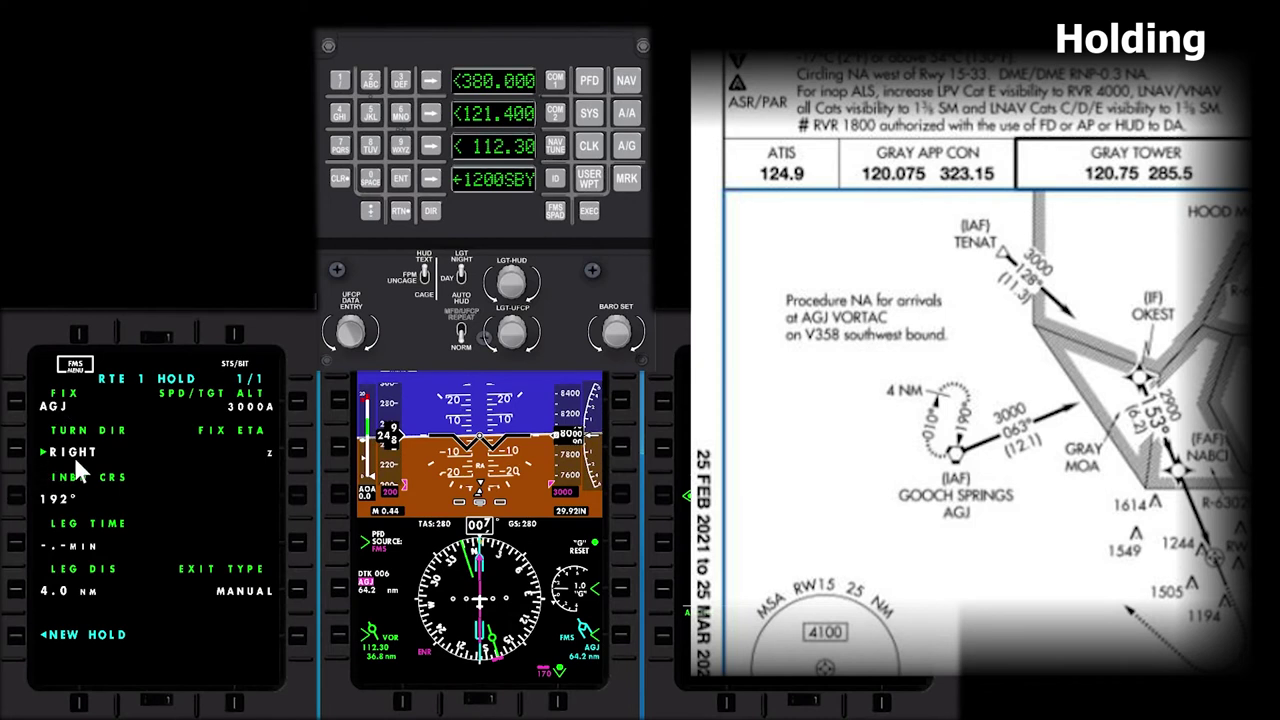
Create a hold at AGJ in route 1 by entering /H from the FMS scratchpad
click(82, 331)
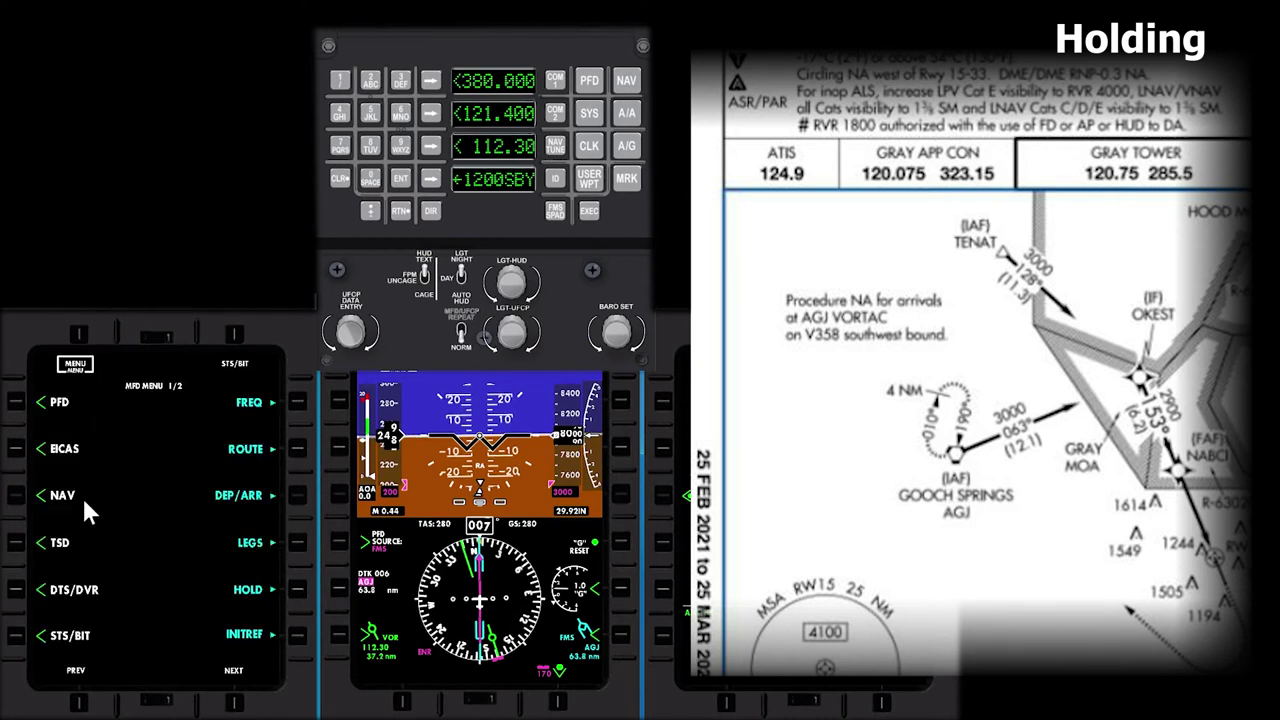
click(297, 541)
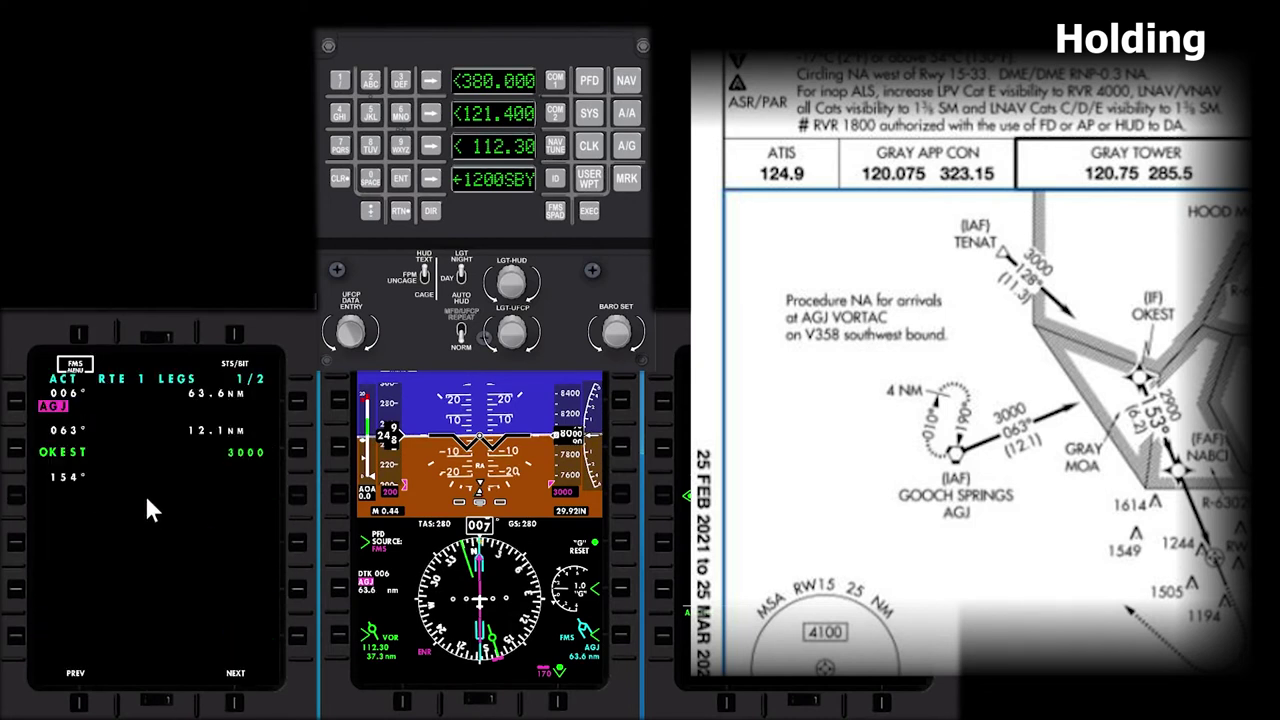
click(555, 211)
click(338, 82)
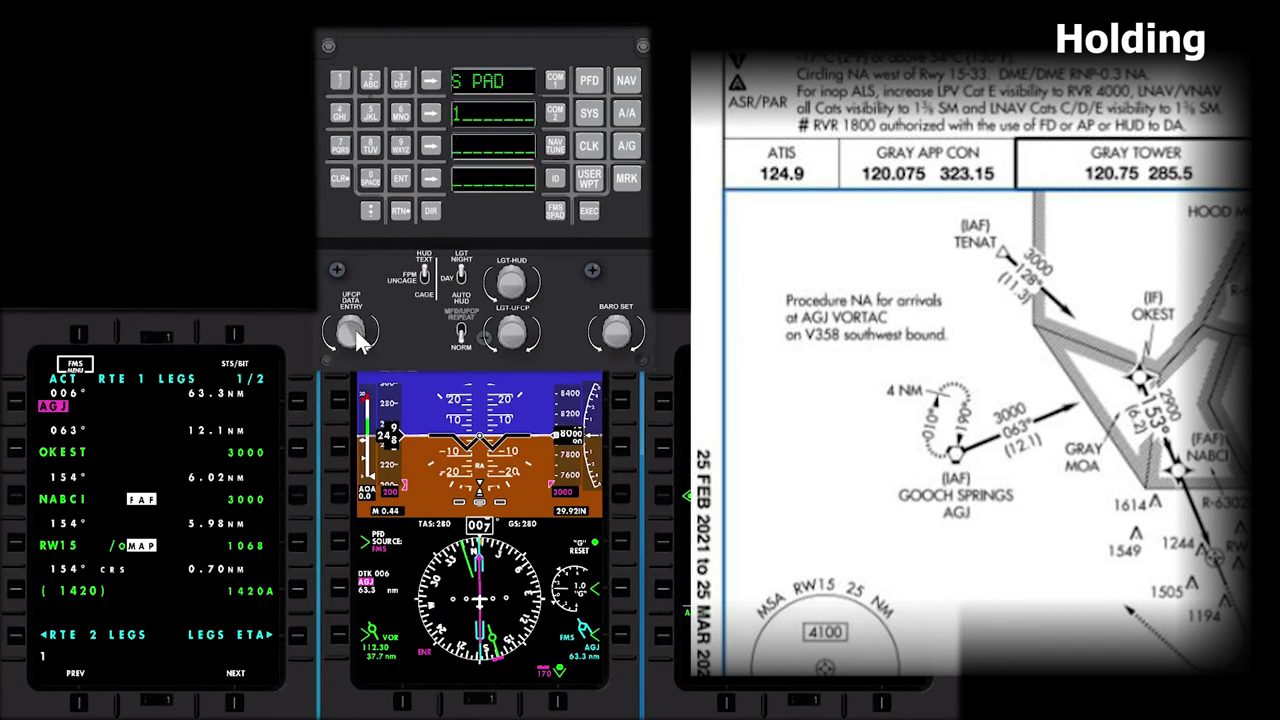
click(339, 115)
scroll(360, 328, up, 2)
click(15, 400)
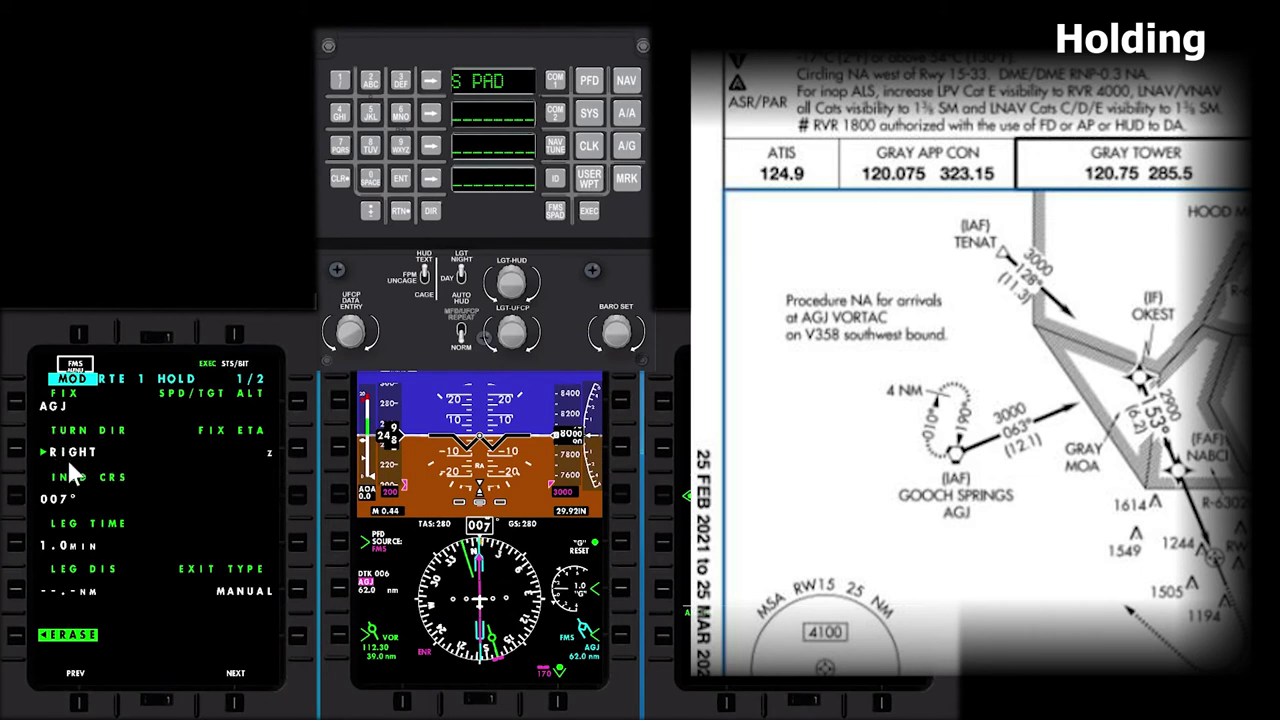
Give the AGJ hold a 190° inbound course and 4.0 NM legs, then execute it
click(340, 79)
click(405, 150)
click(371, 183)
click(18, 500)
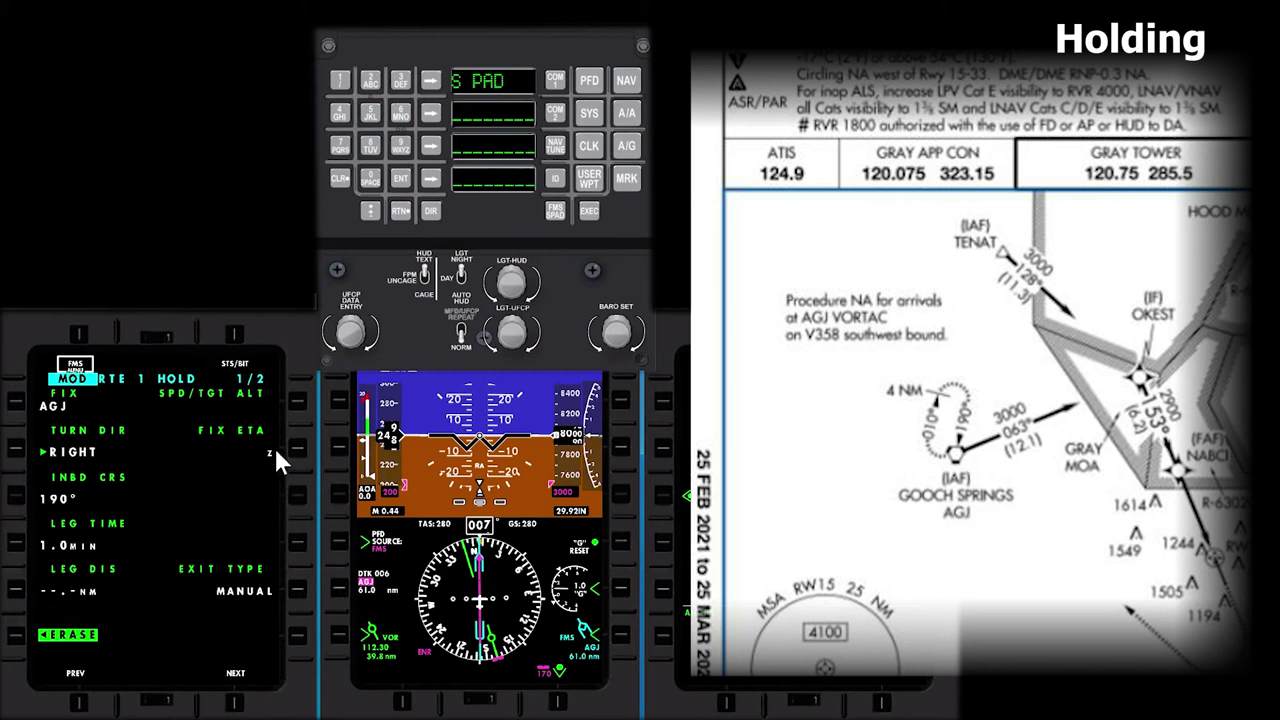
click(341, 114)
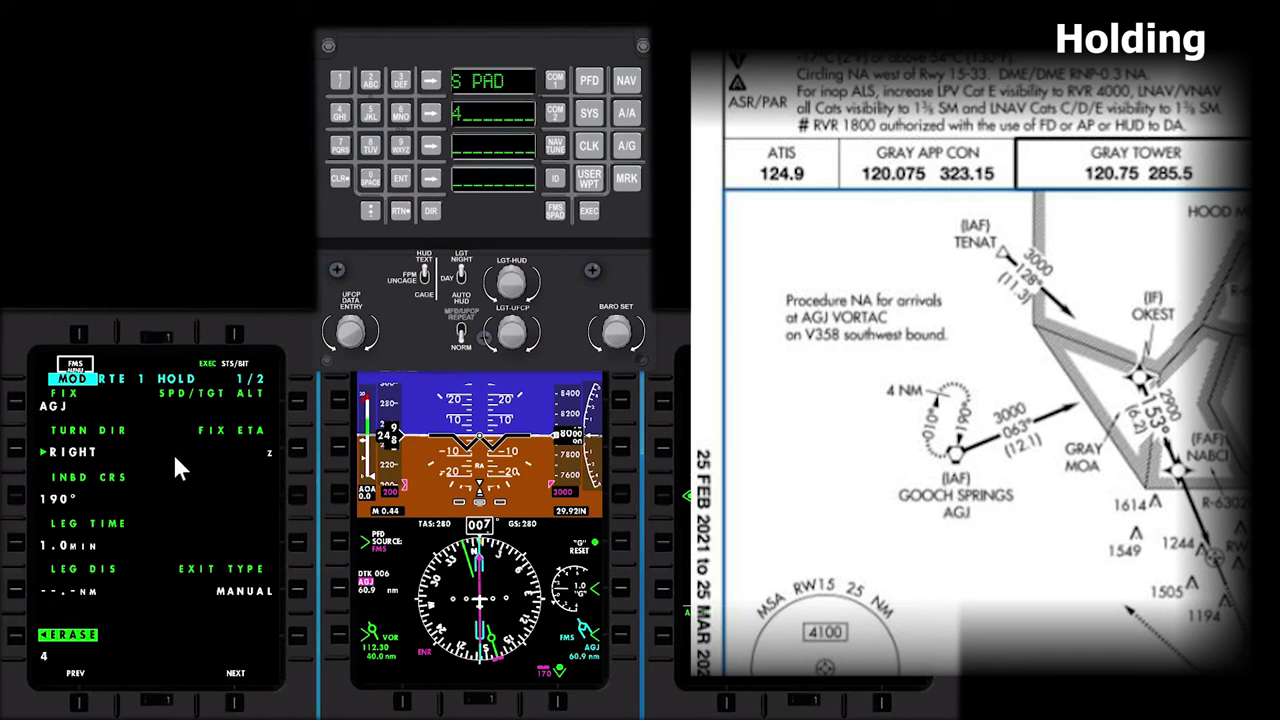
click(17, 590)
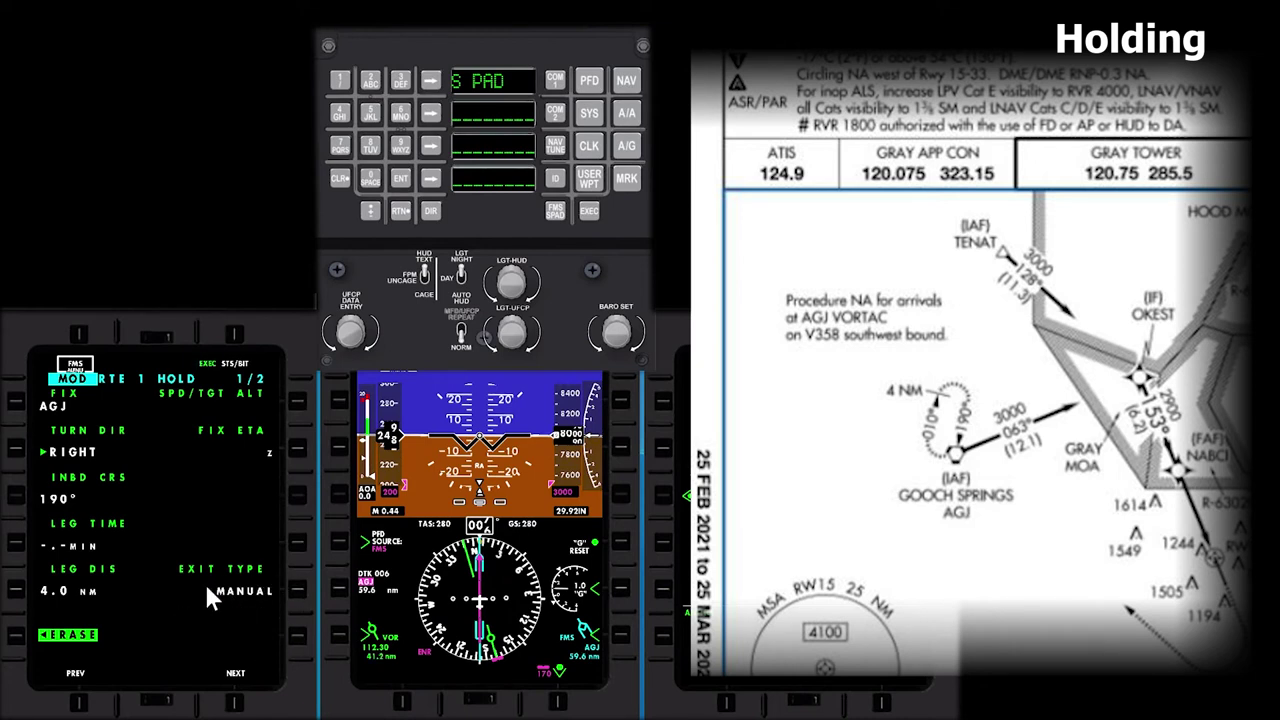
click(589, 214)
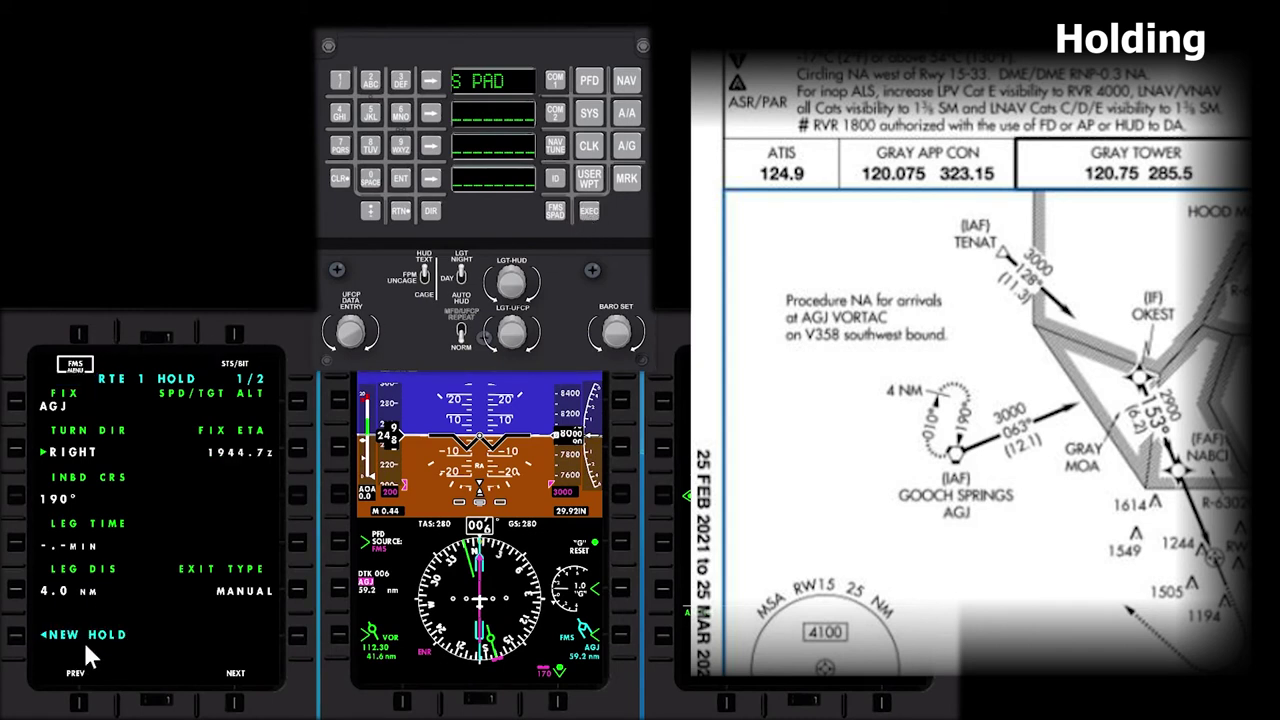
Return to the route 1 legs list and clear the leftover /H from the scratchpad
click(16, 633)
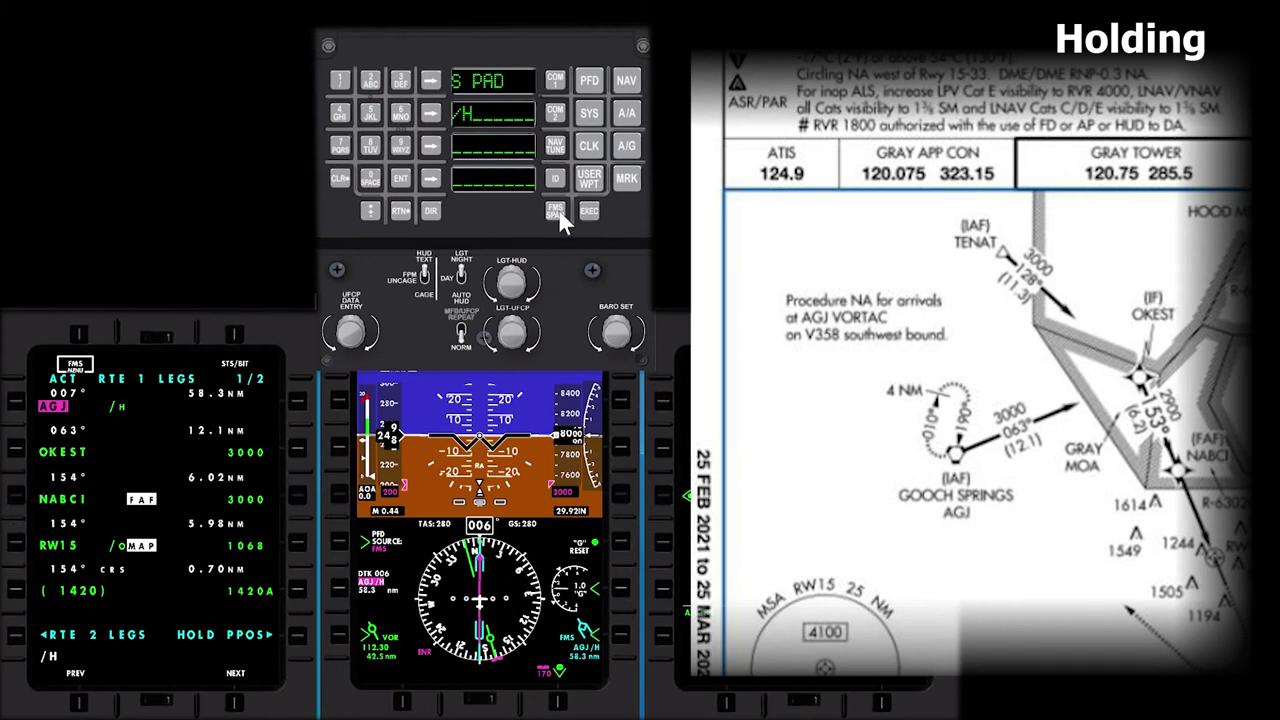
click(343, 182)
click(343, 182)
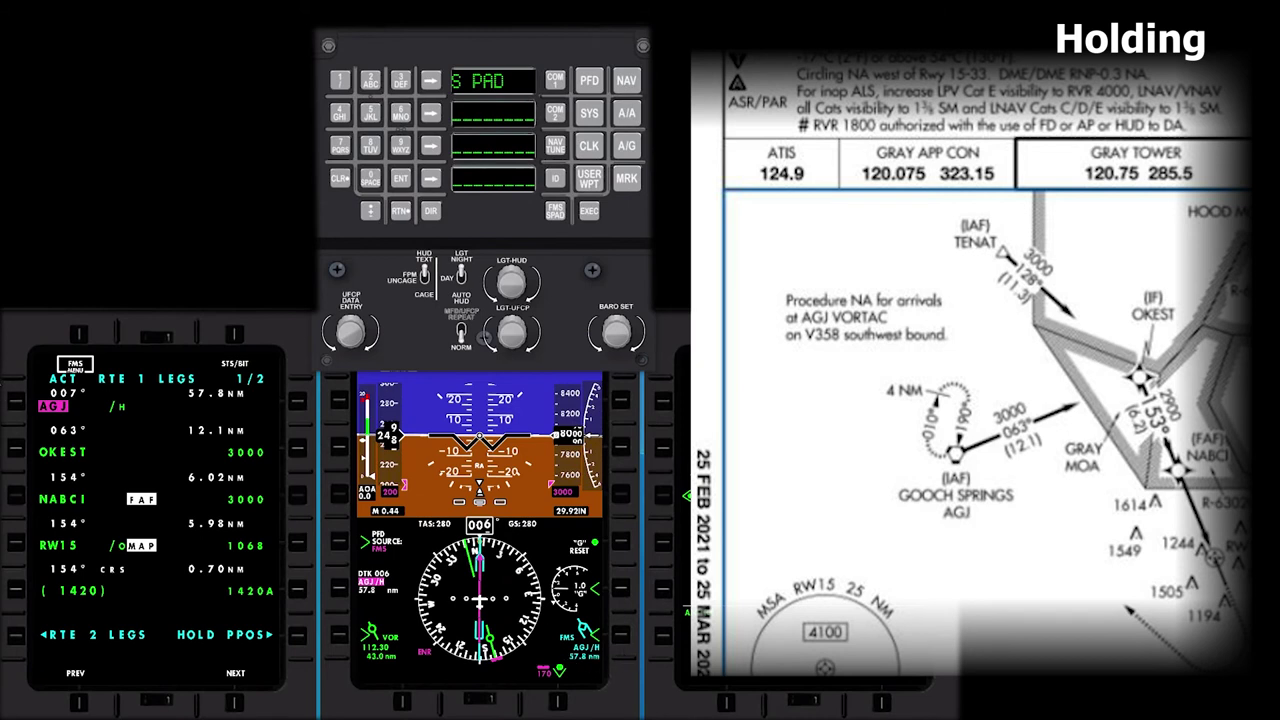
Show the navigation map in plan view and step through the waypoints to the AGJ hold
click(74, 364)
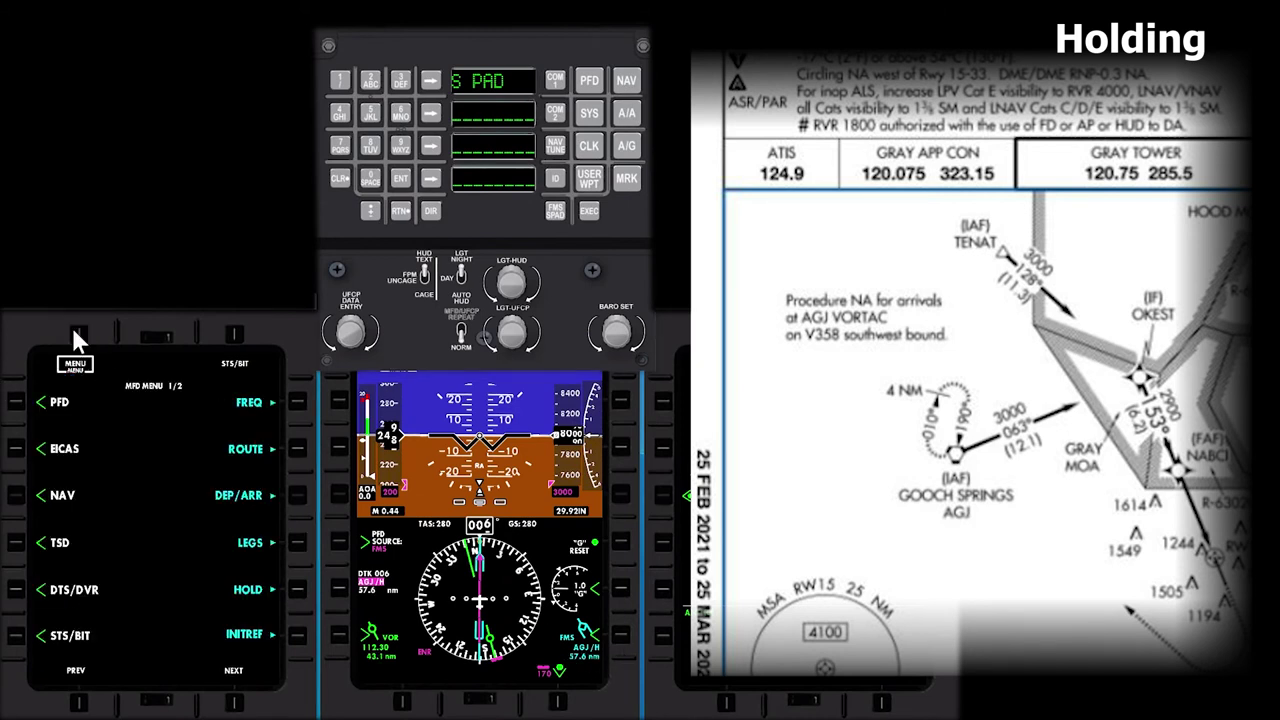
click(16, 495)
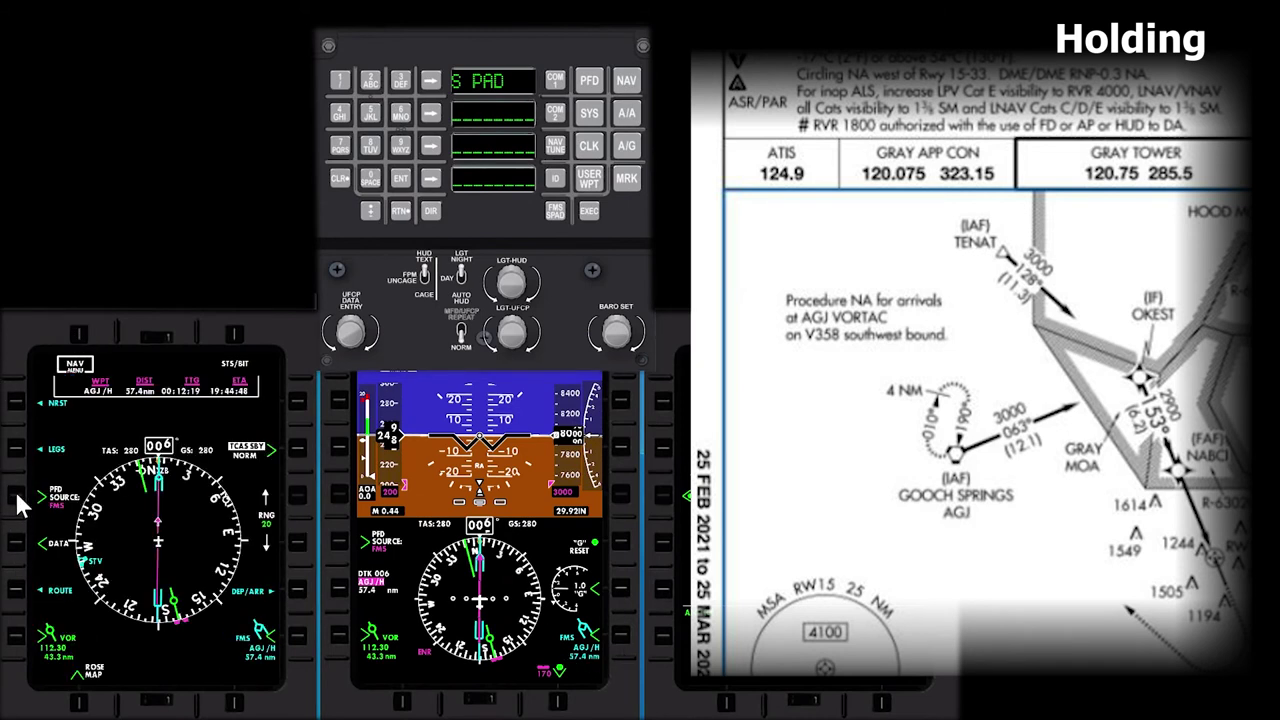
click(78, 702)
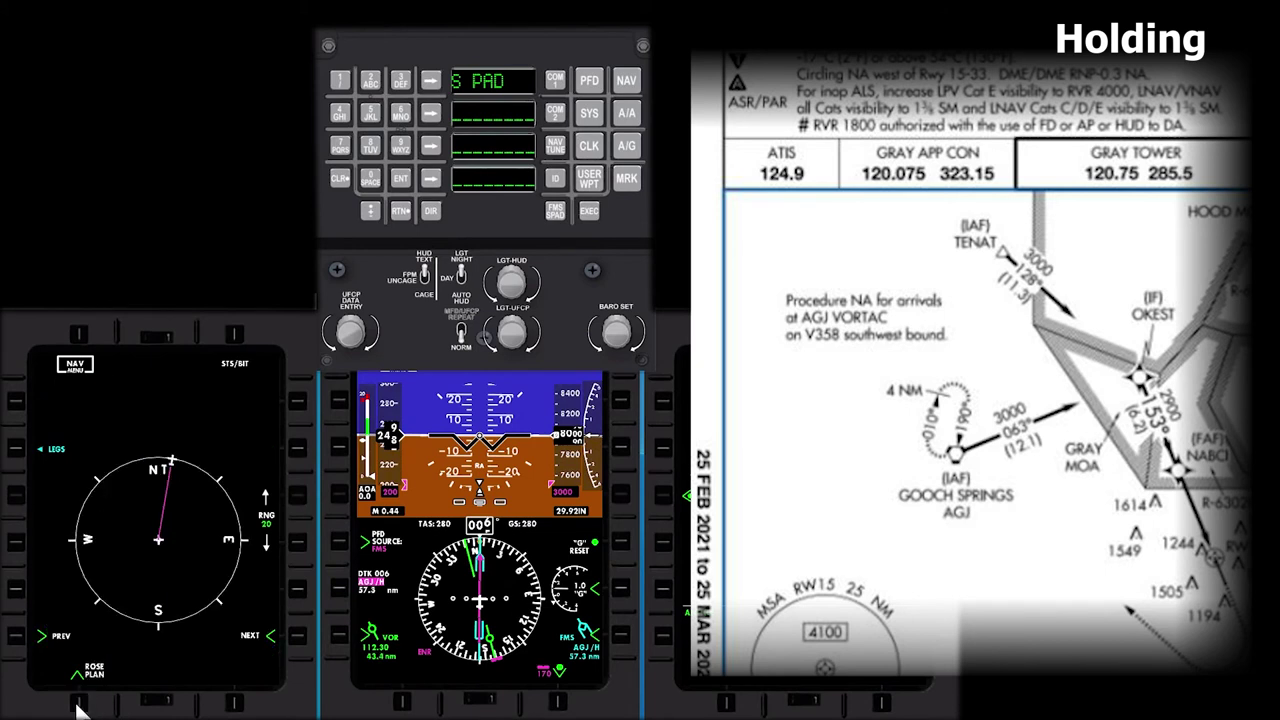
click(298, 633)
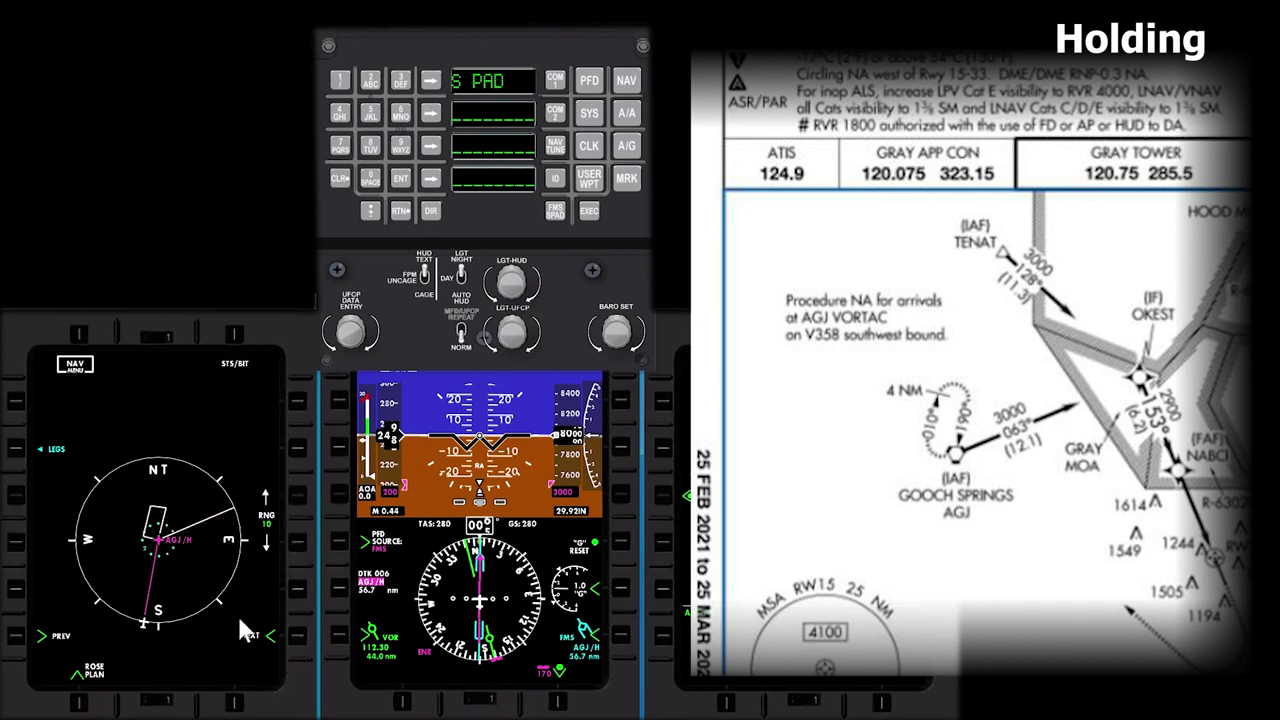
click(16, 636)
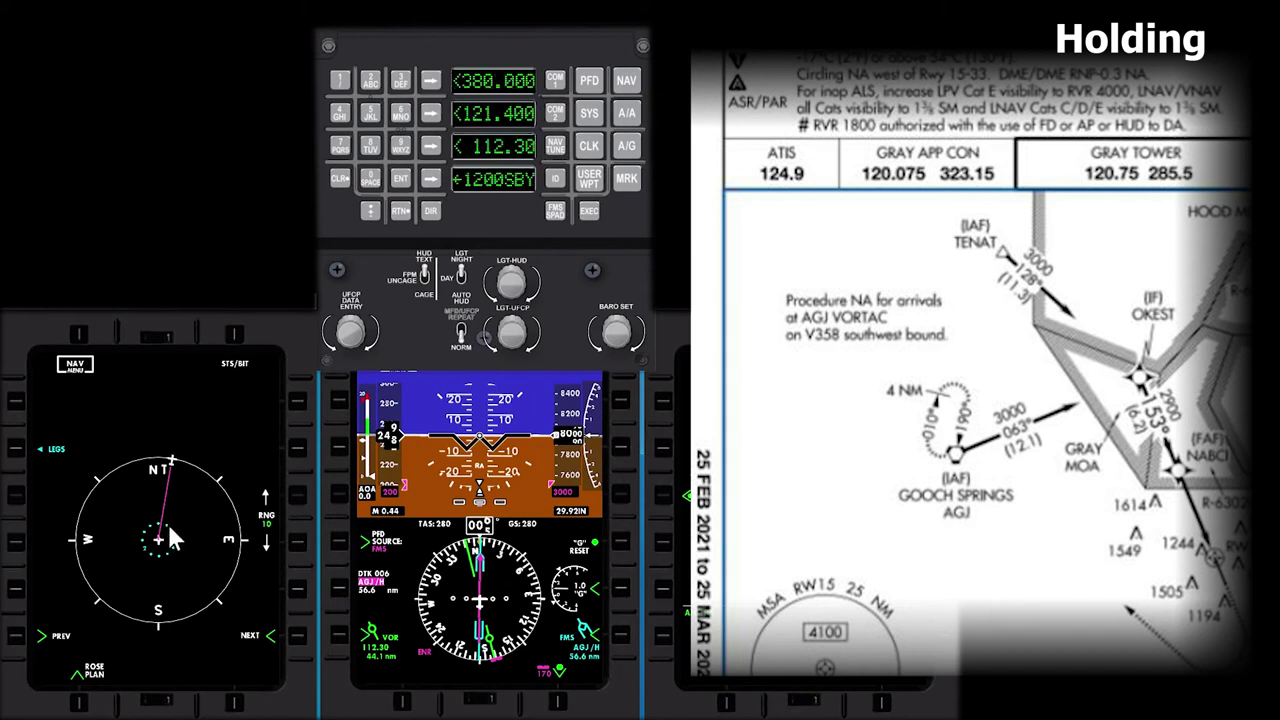
click(298, 630)
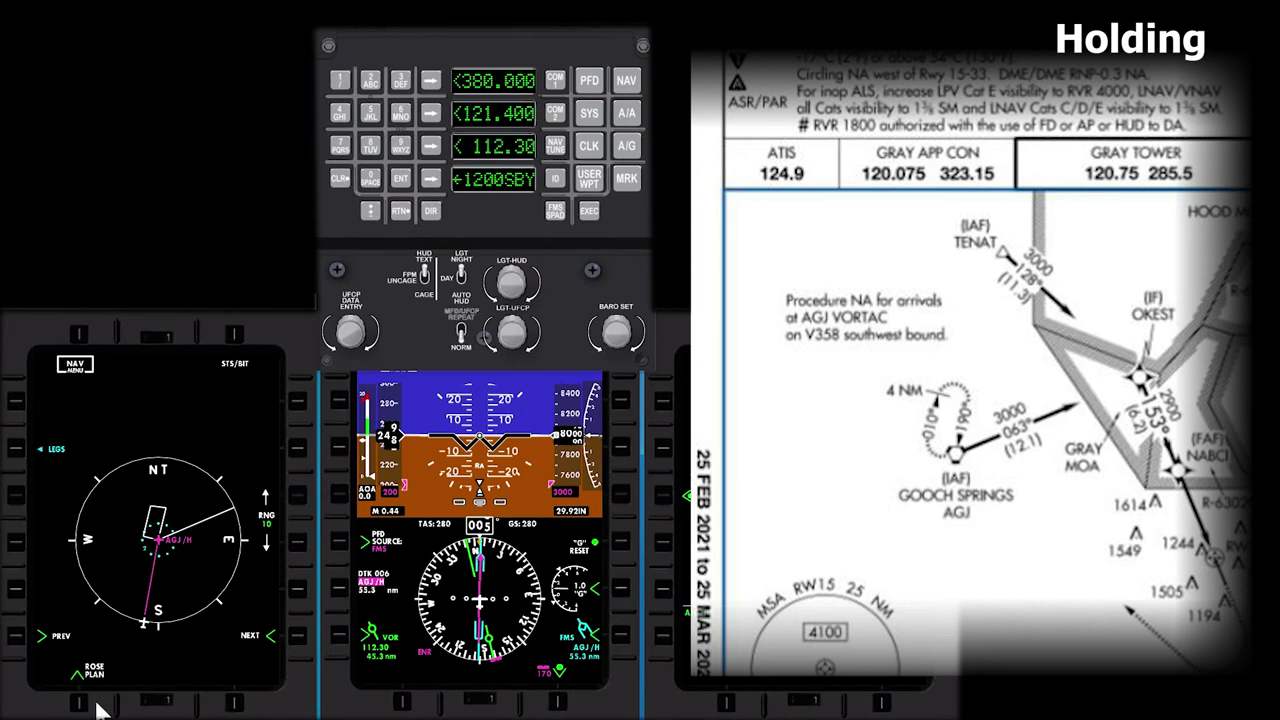
Show the route legs page, then the ACT RTE 1 HOLD page for AGJ on the left MFD
click(79, 334)
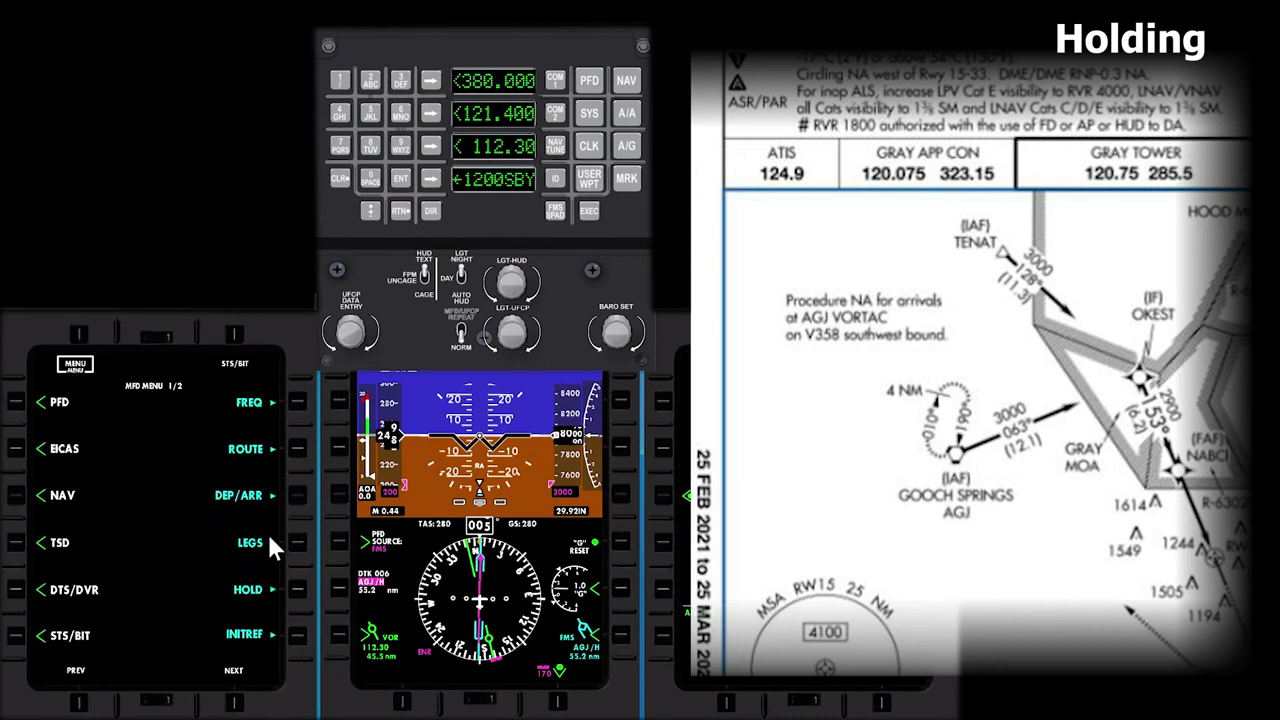
click(292, 546)
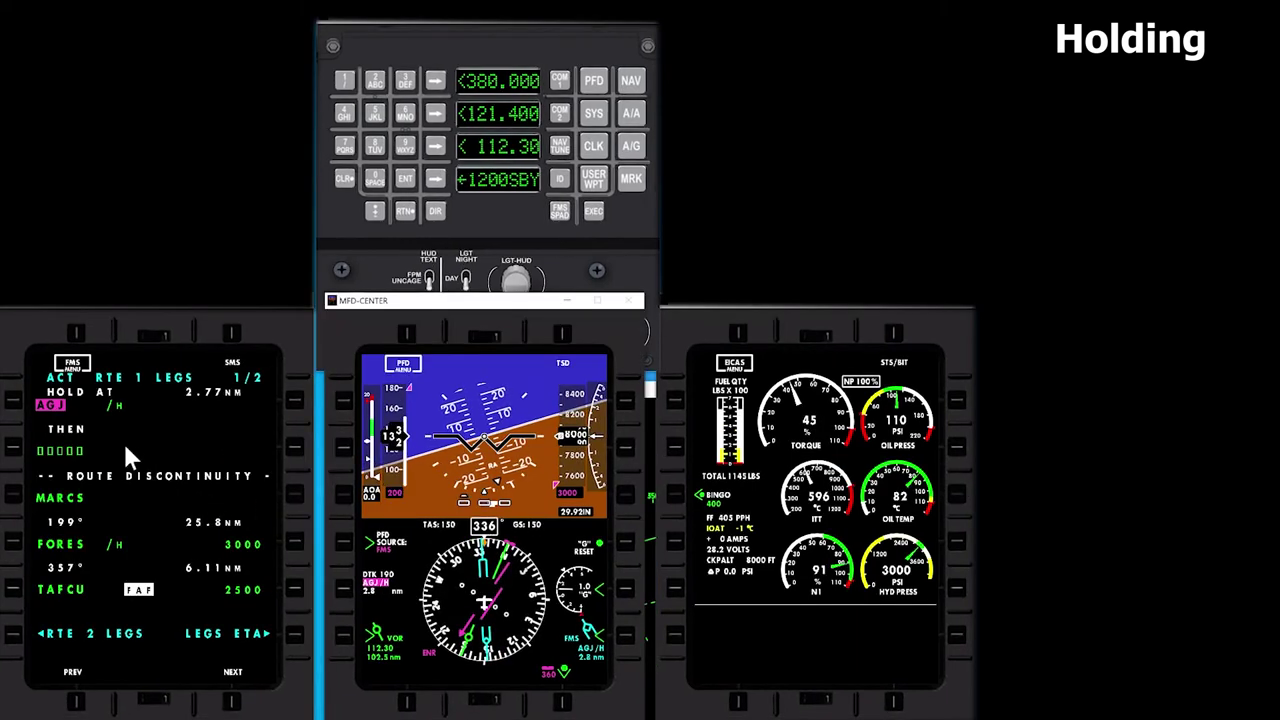
click(88, 332)
click(290, 587)
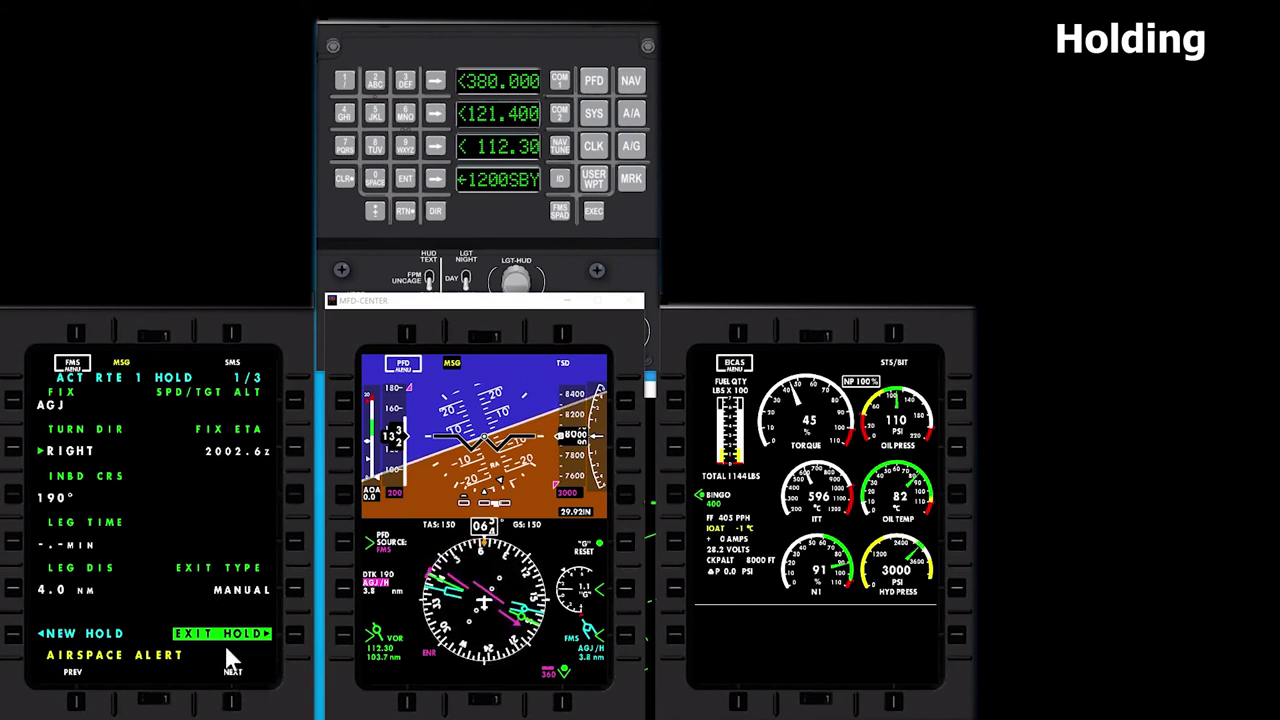
Check the tactical situation map, then return to the active AGJ hold page
click(60, 366)
click(11, 542)
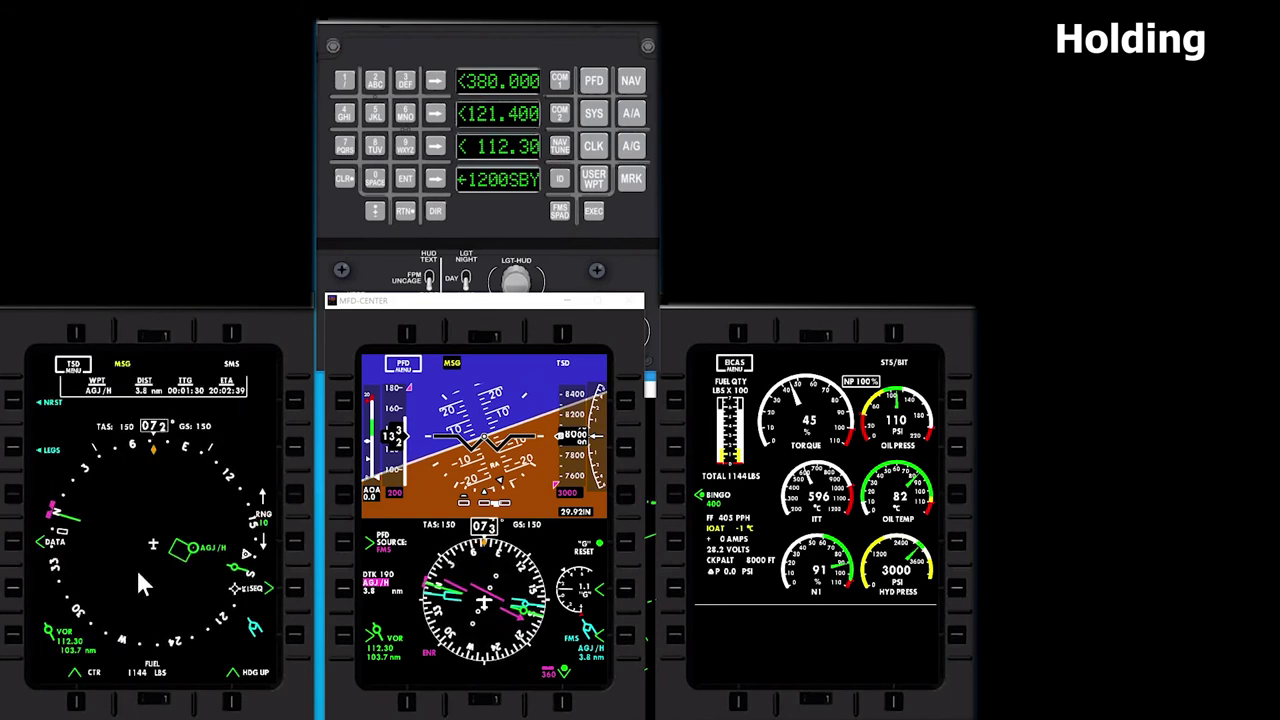
click(75, 362)
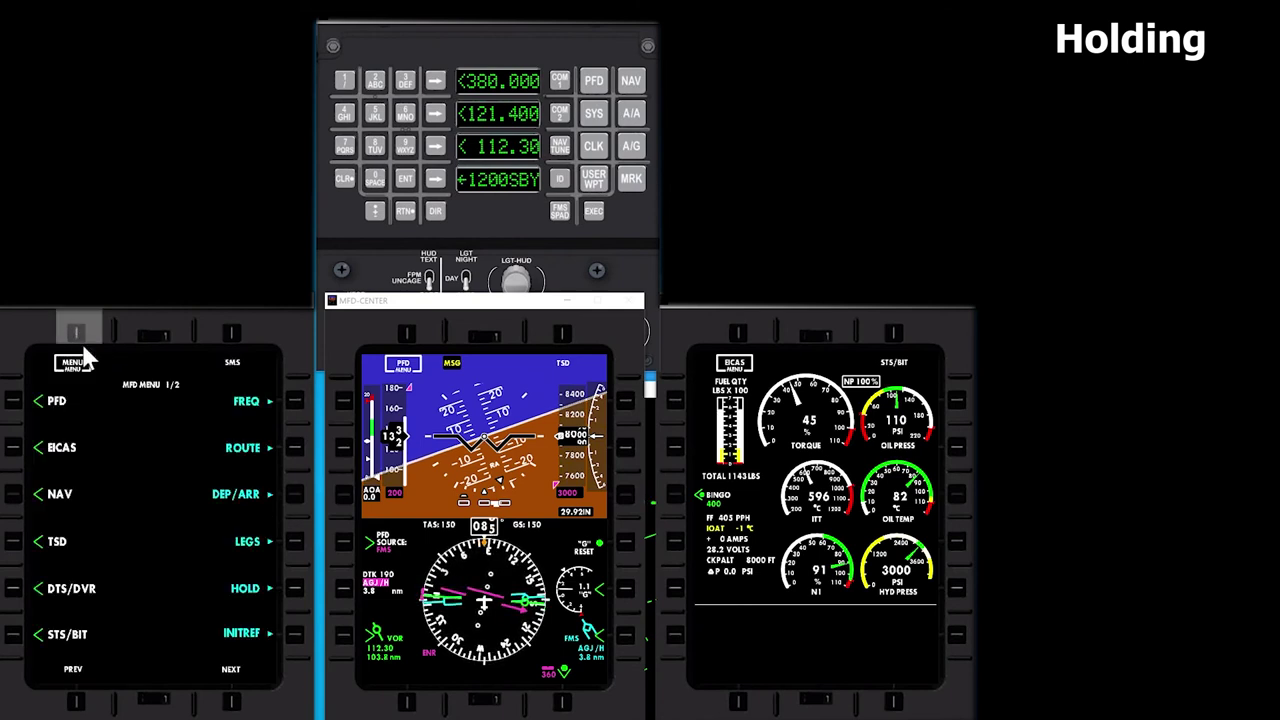
click(284, 592)
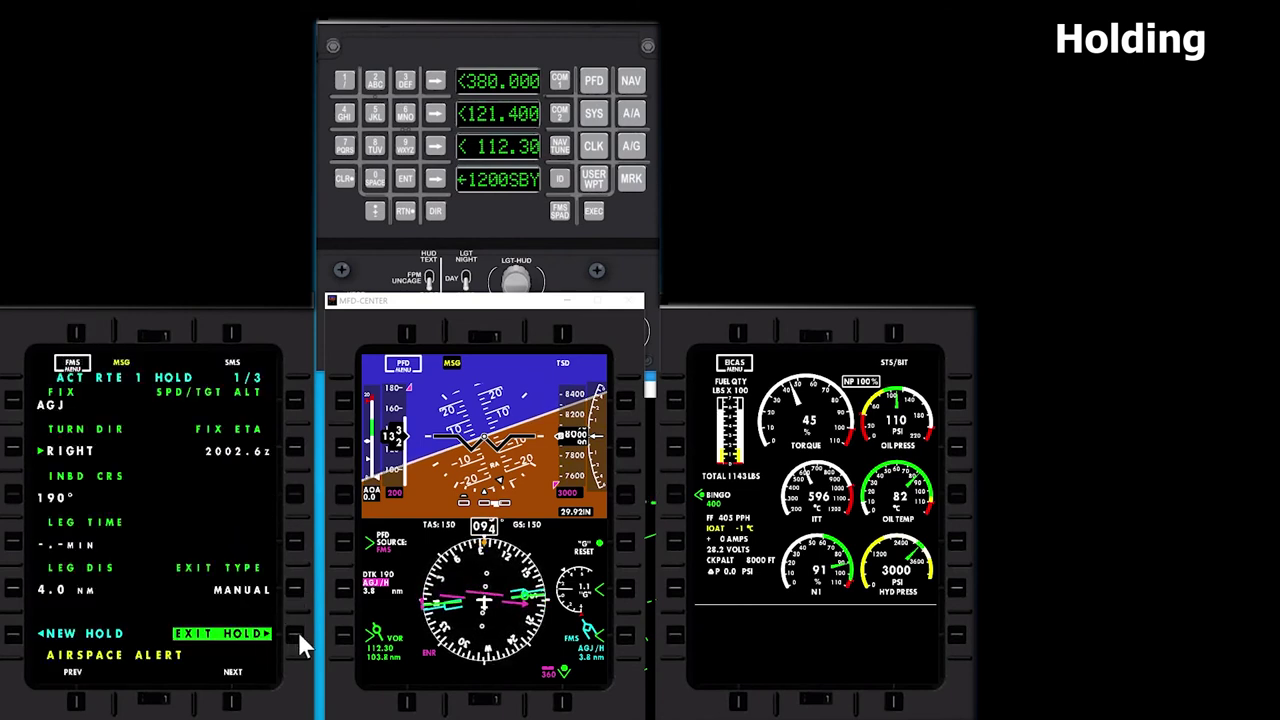
Arm and execute the exit from the AGJ hold, then clear the pending message
click(294, 634)
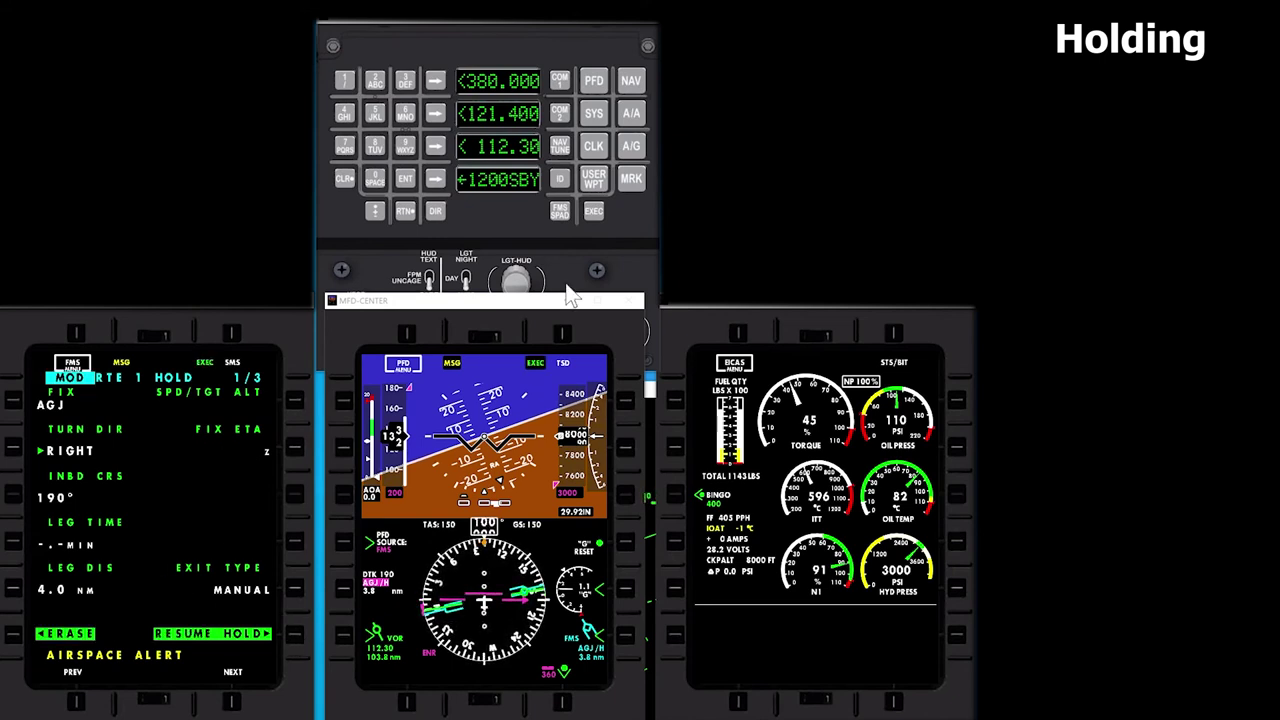
click(594, 211)
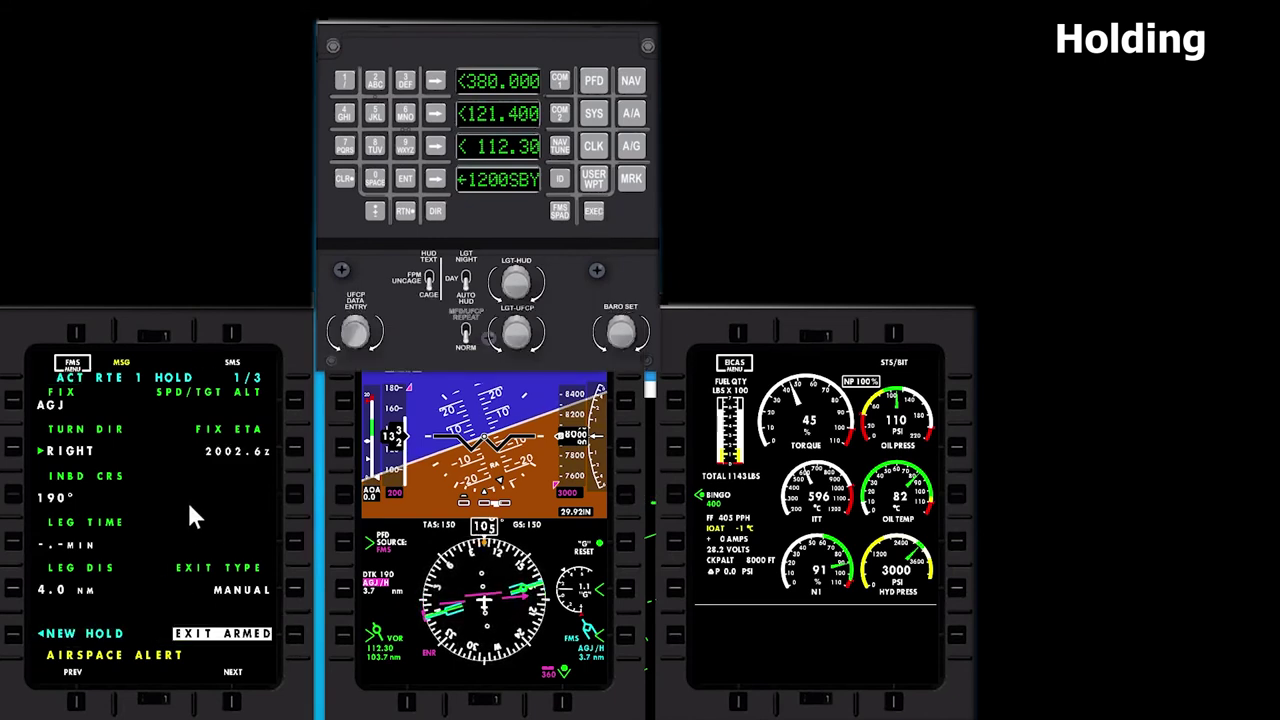
click(149, 314)
click(344, 178)
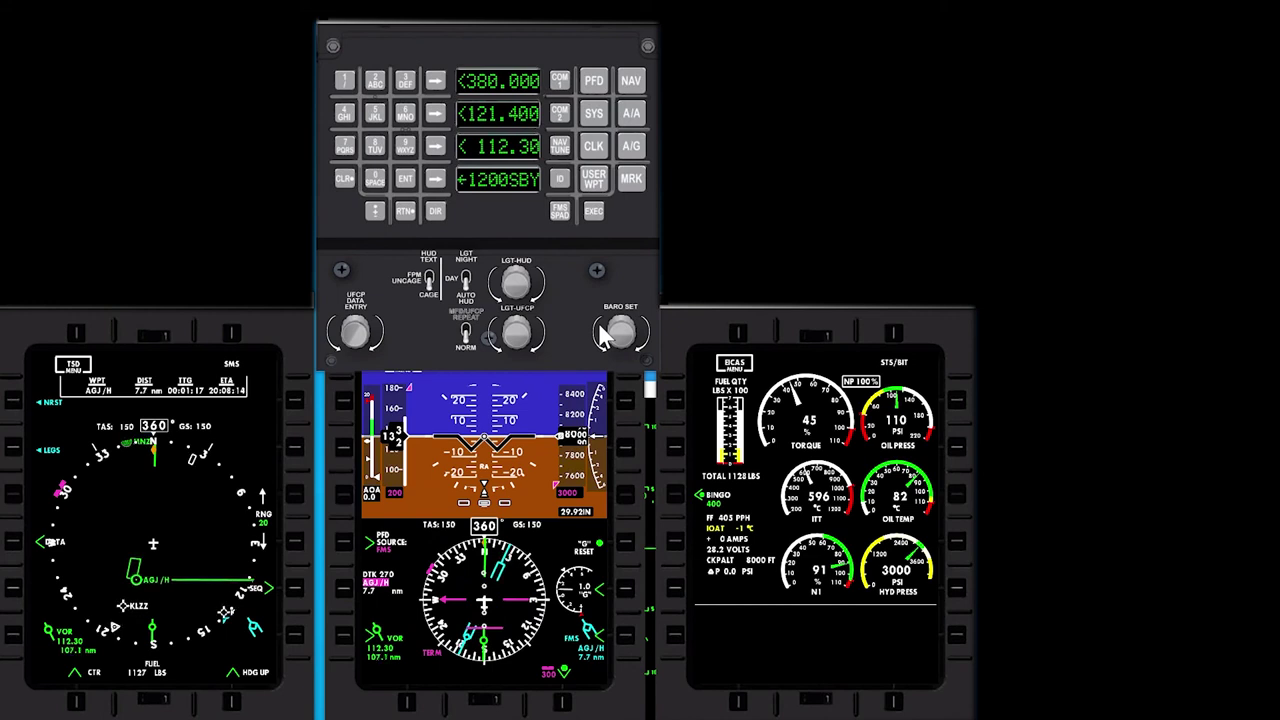
Review the direct-to-AGJ 270° course line on the tactical situation map
mouse_move(435, 712)
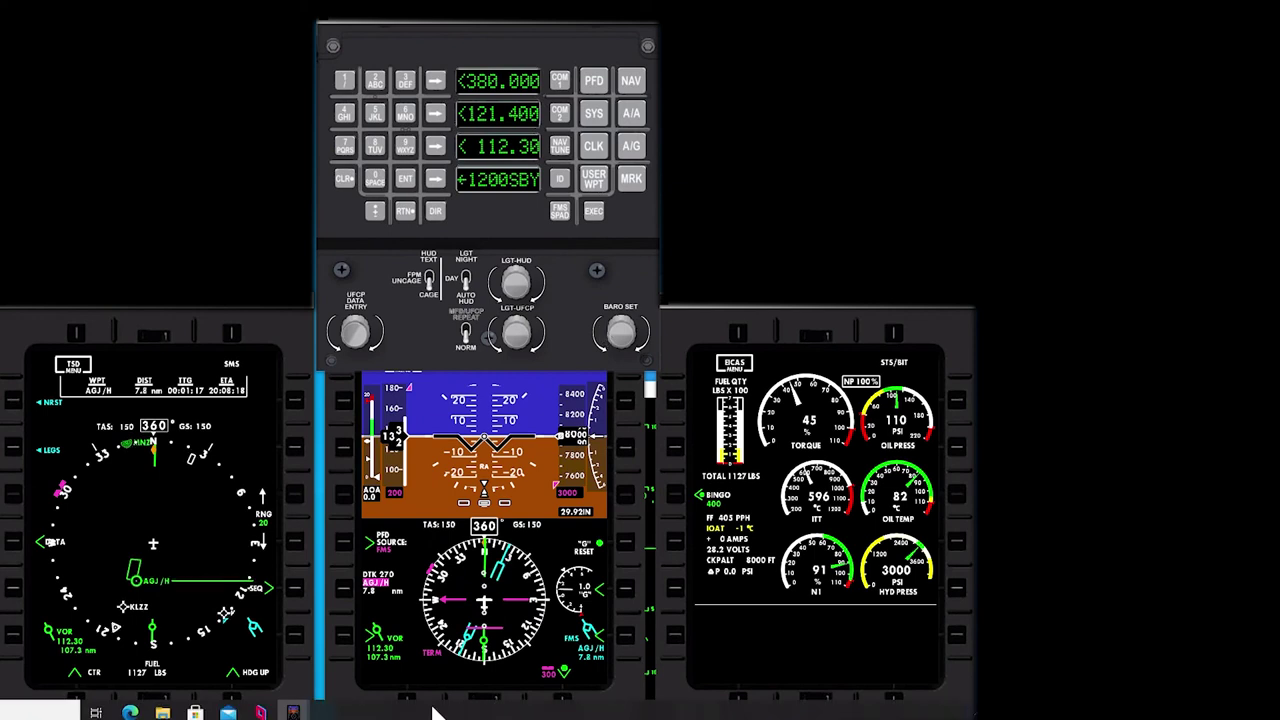